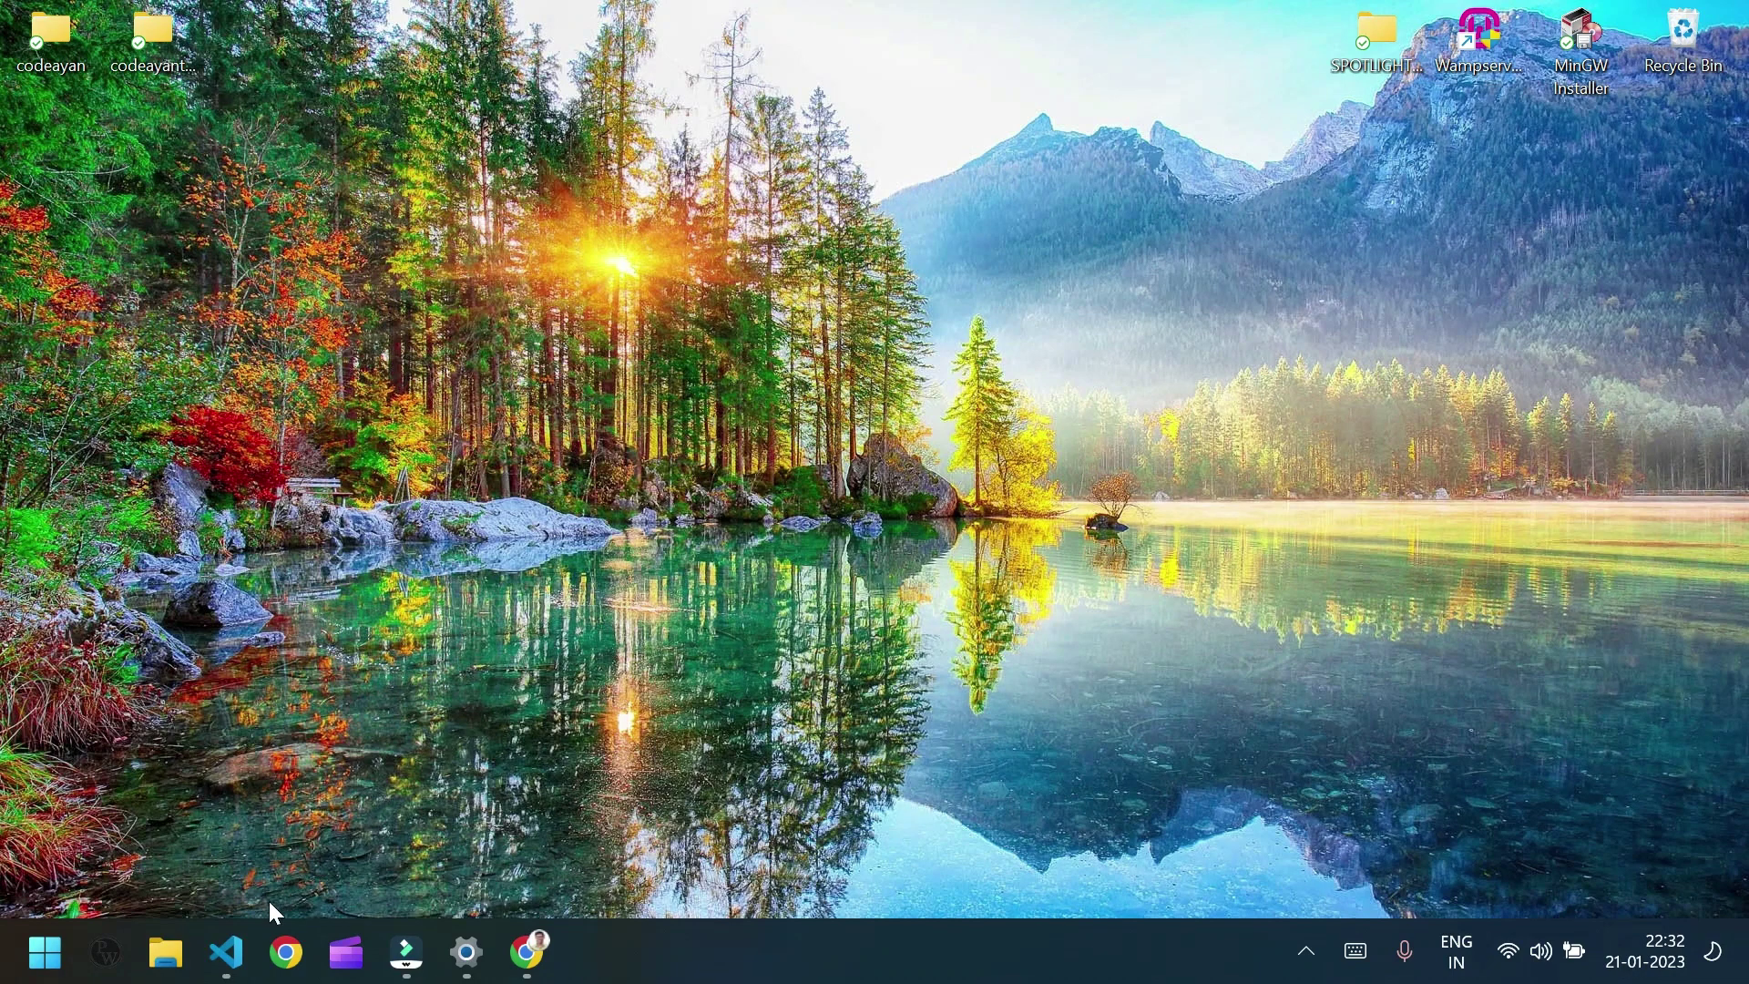
Fill index.html with the html:5 boilerplate and add an empty iframe tag in the body
left_click(226, 953)
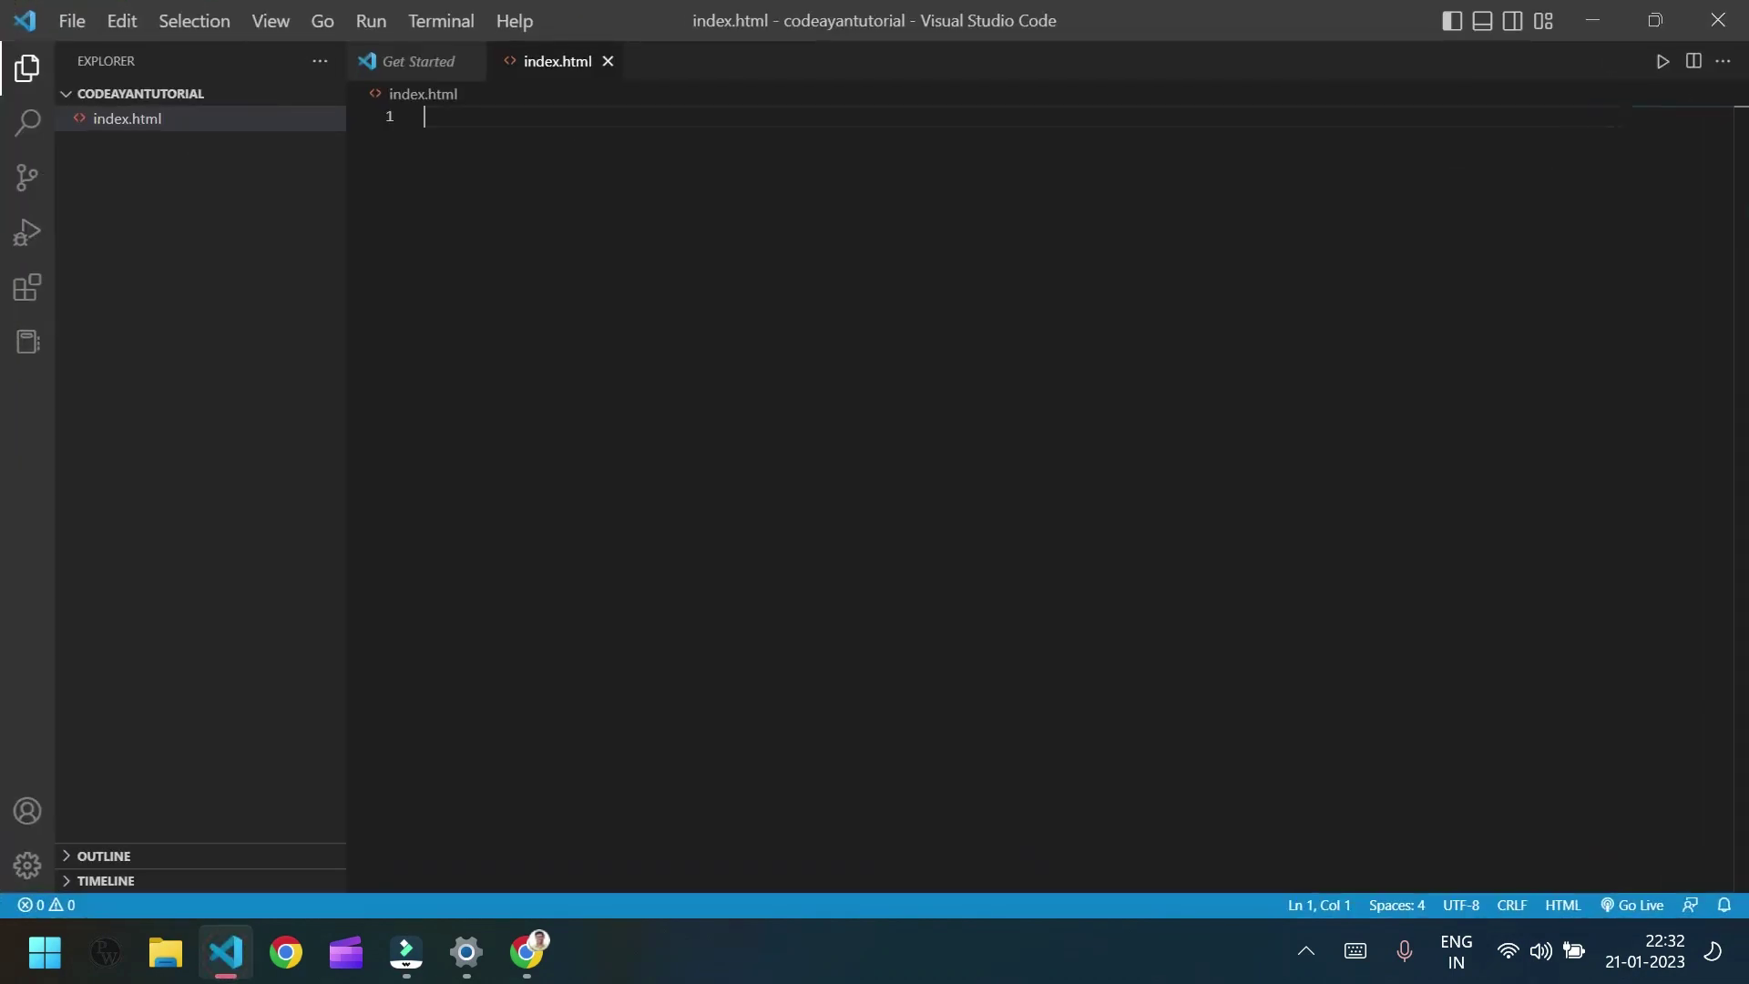
mouse_move(188, 186)
left_click(131, 126)
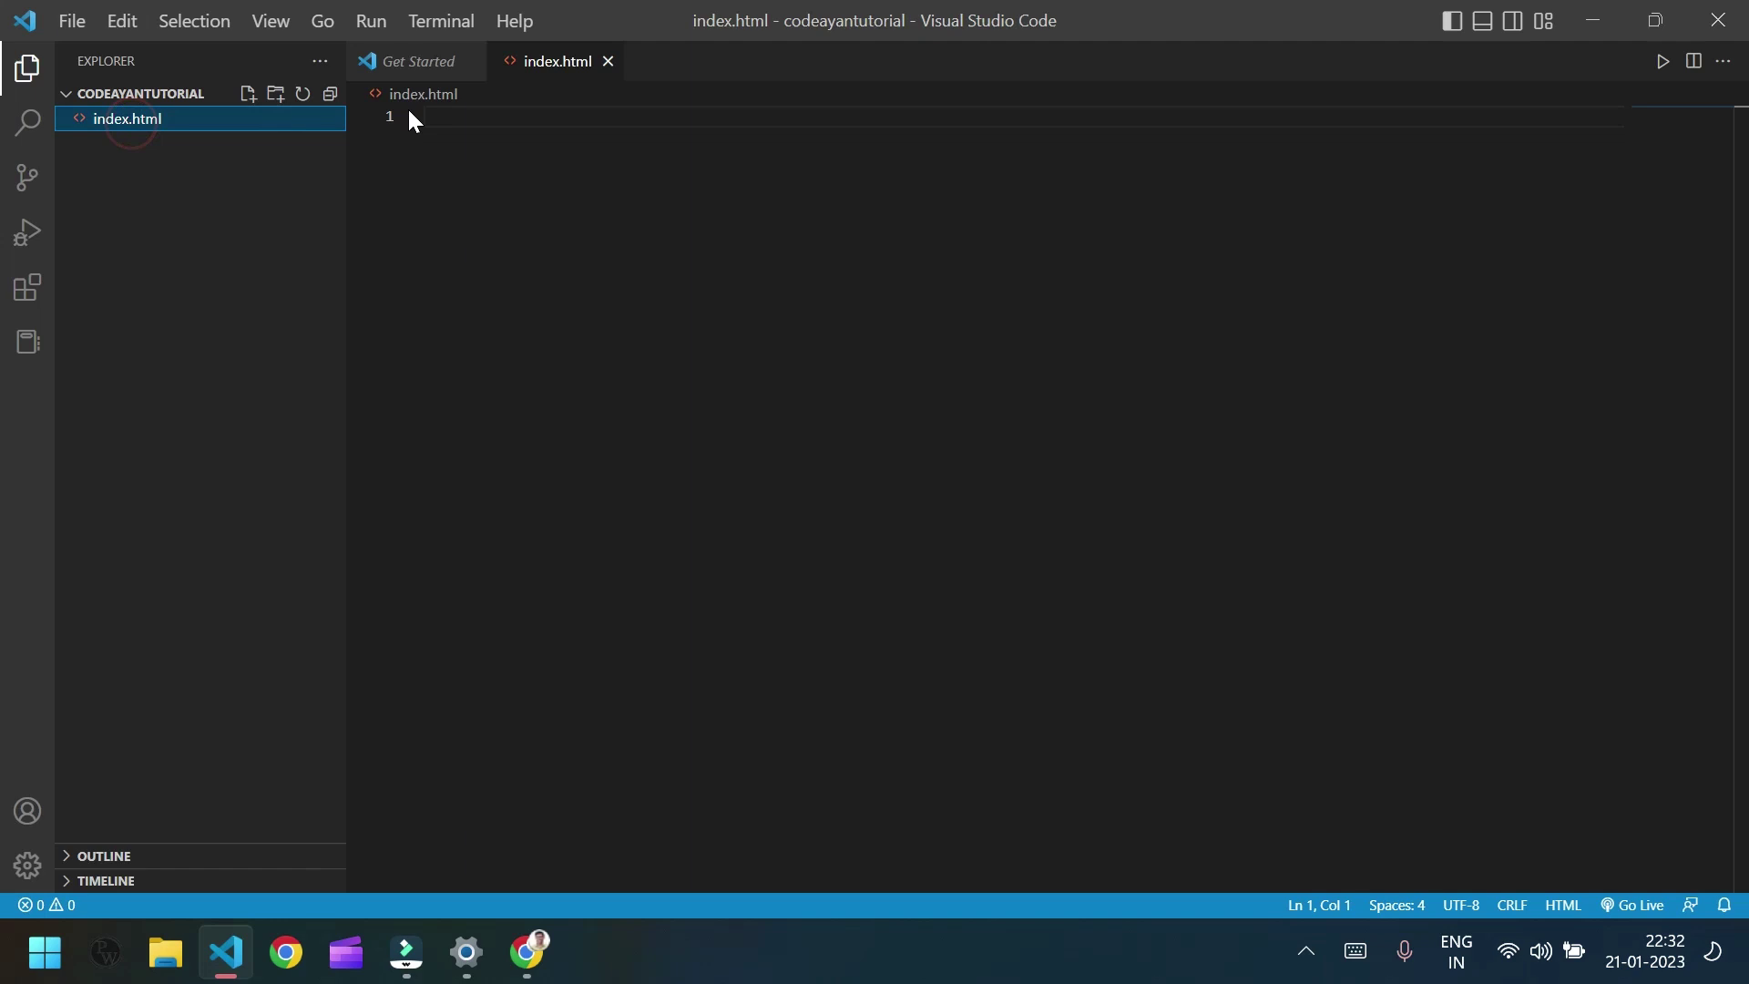
left_click(433, 119)
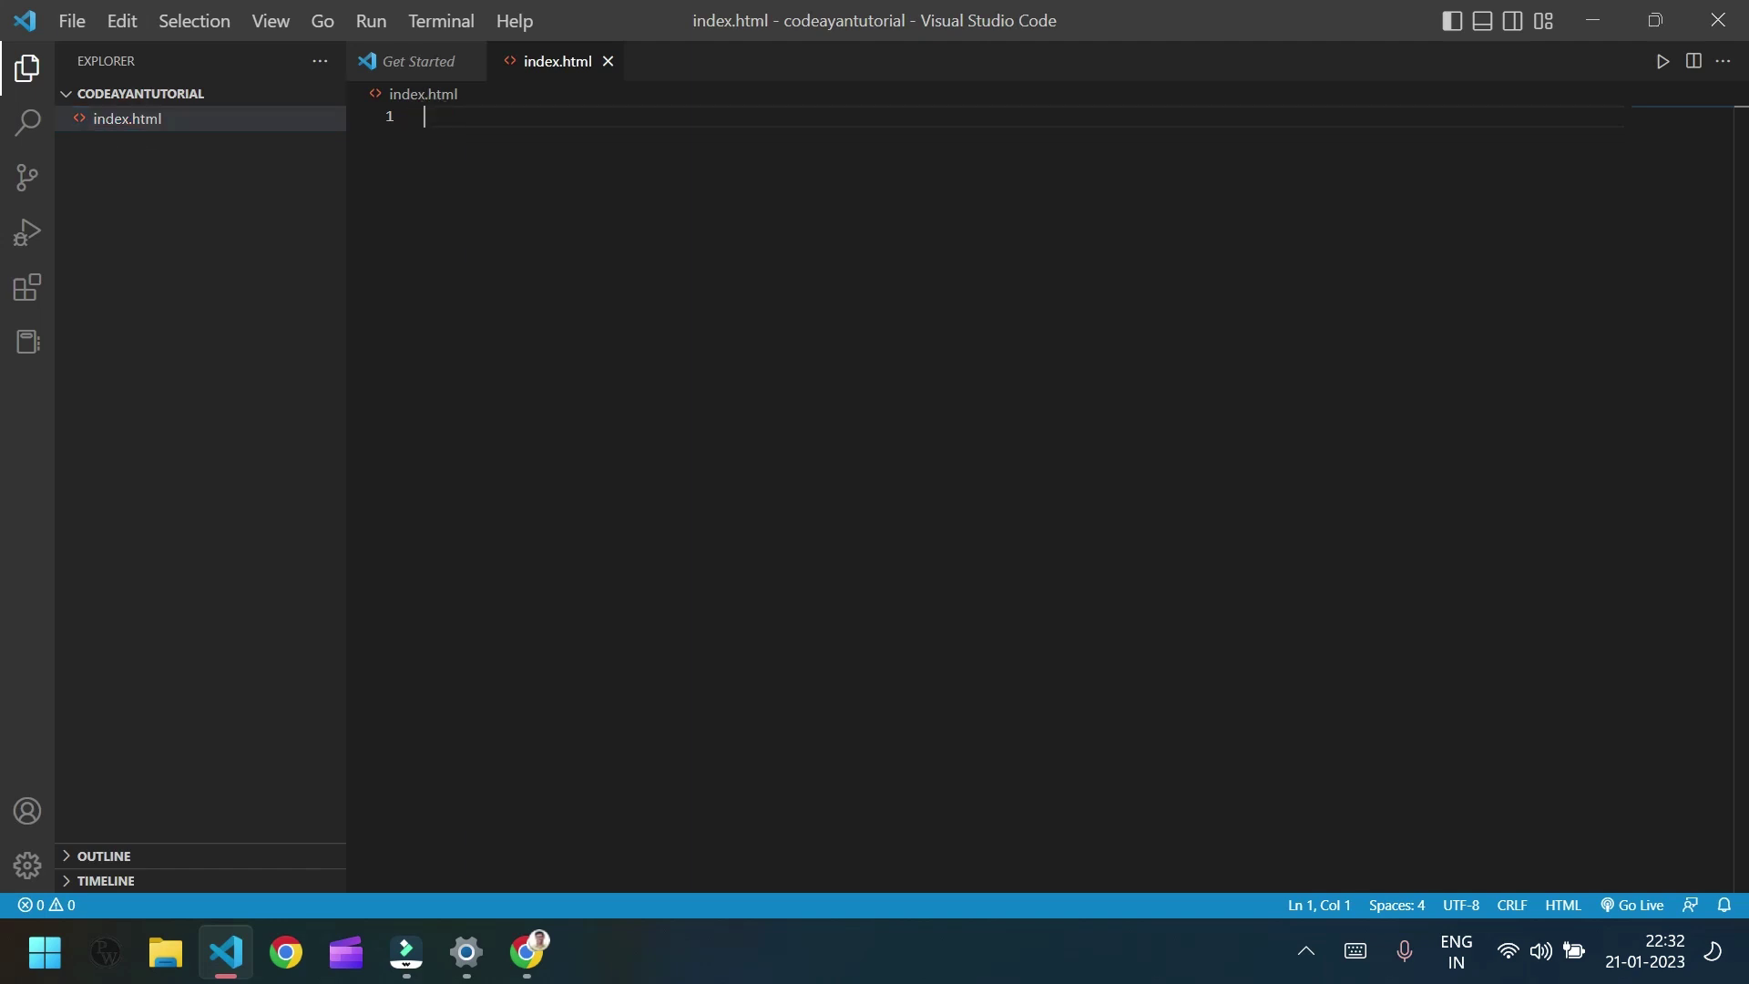
type("ht")
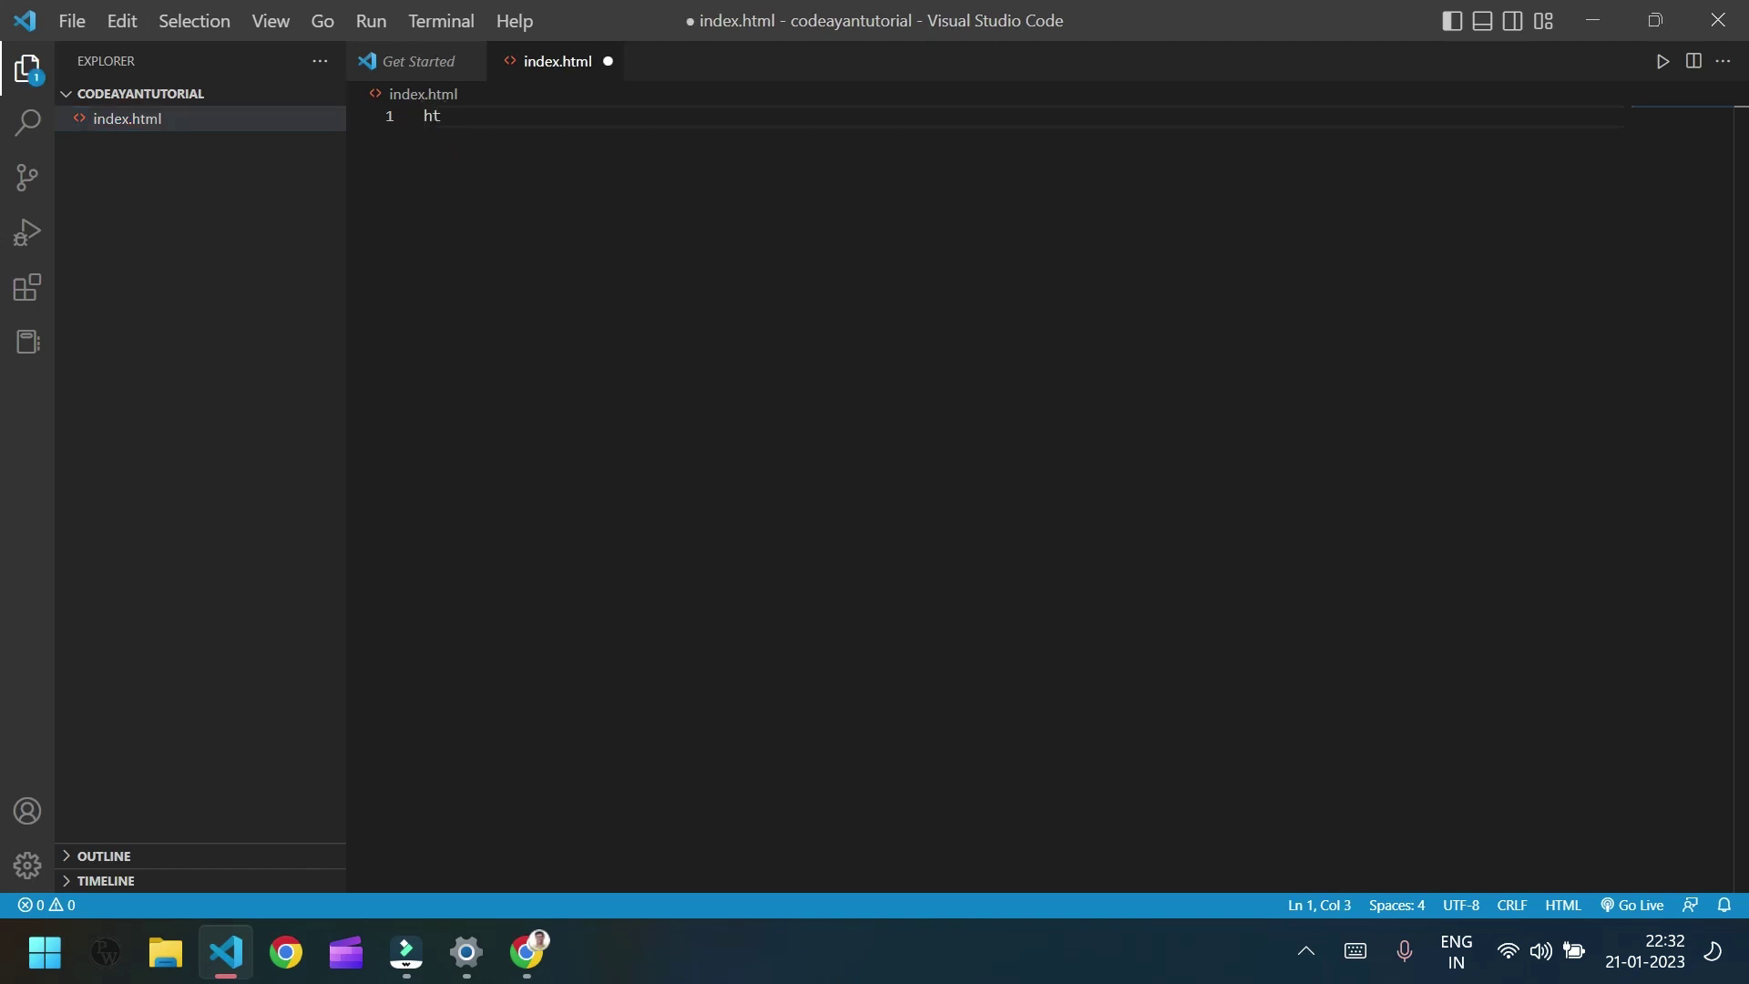
type("mlml")
key("Down")
key("Return")
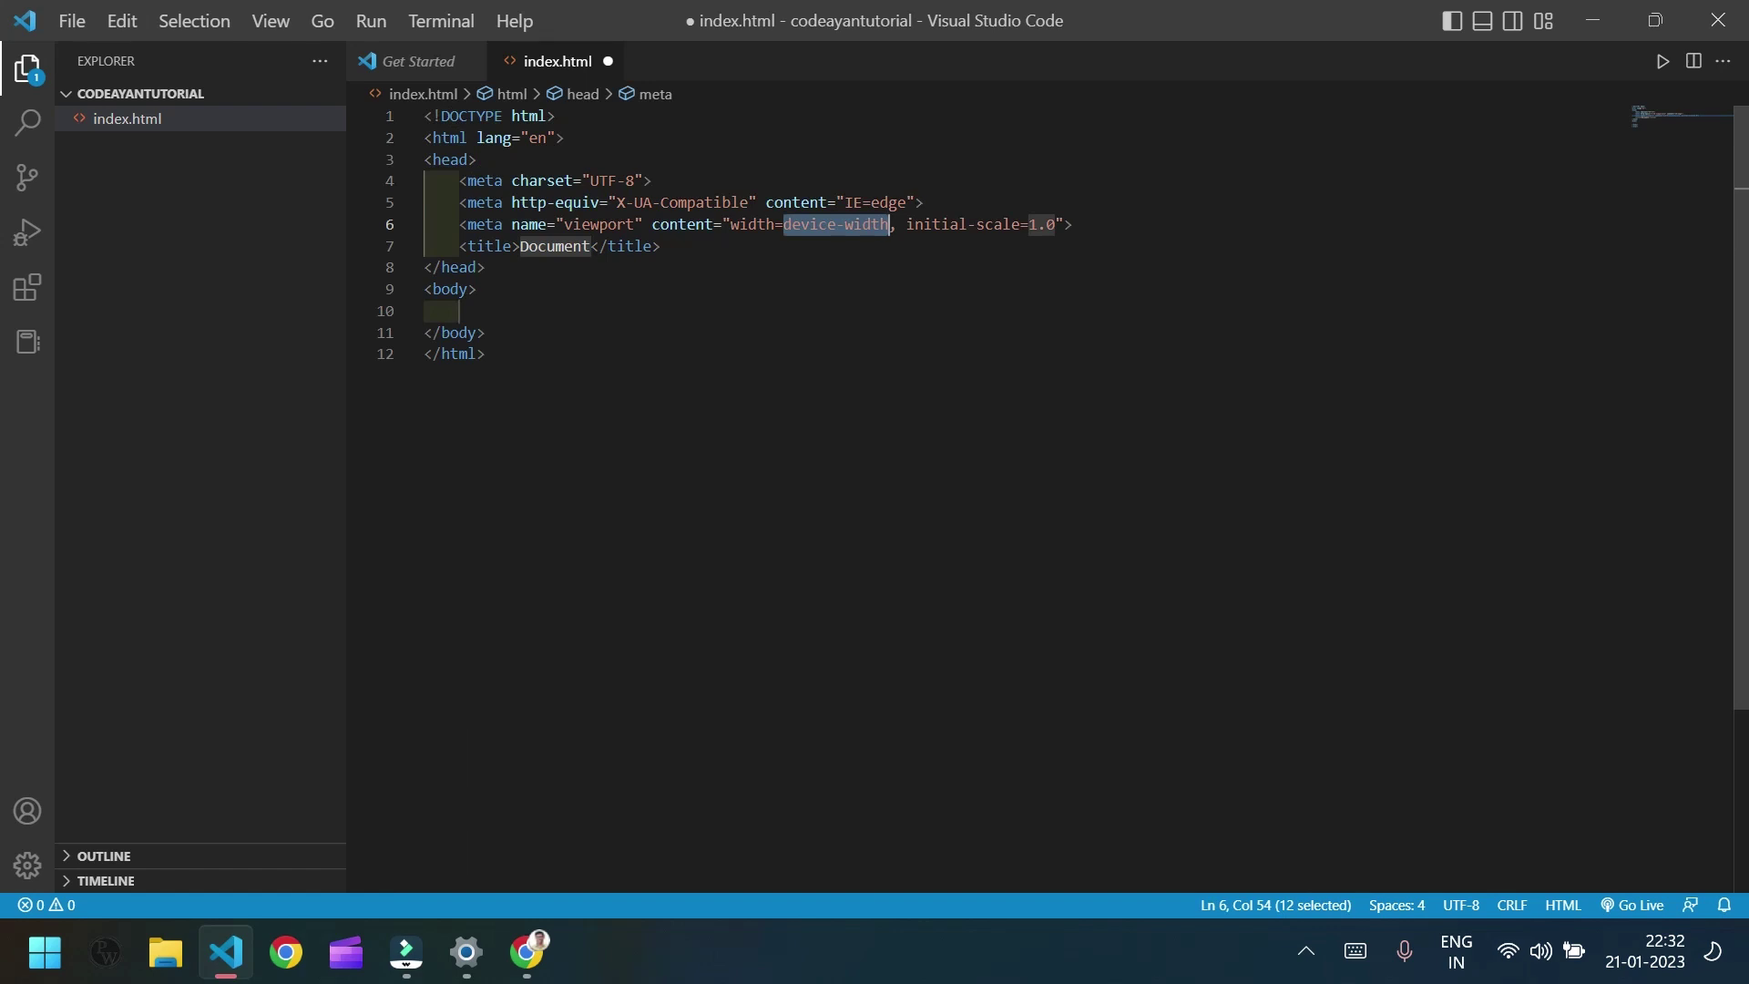
left_click(493, 313)
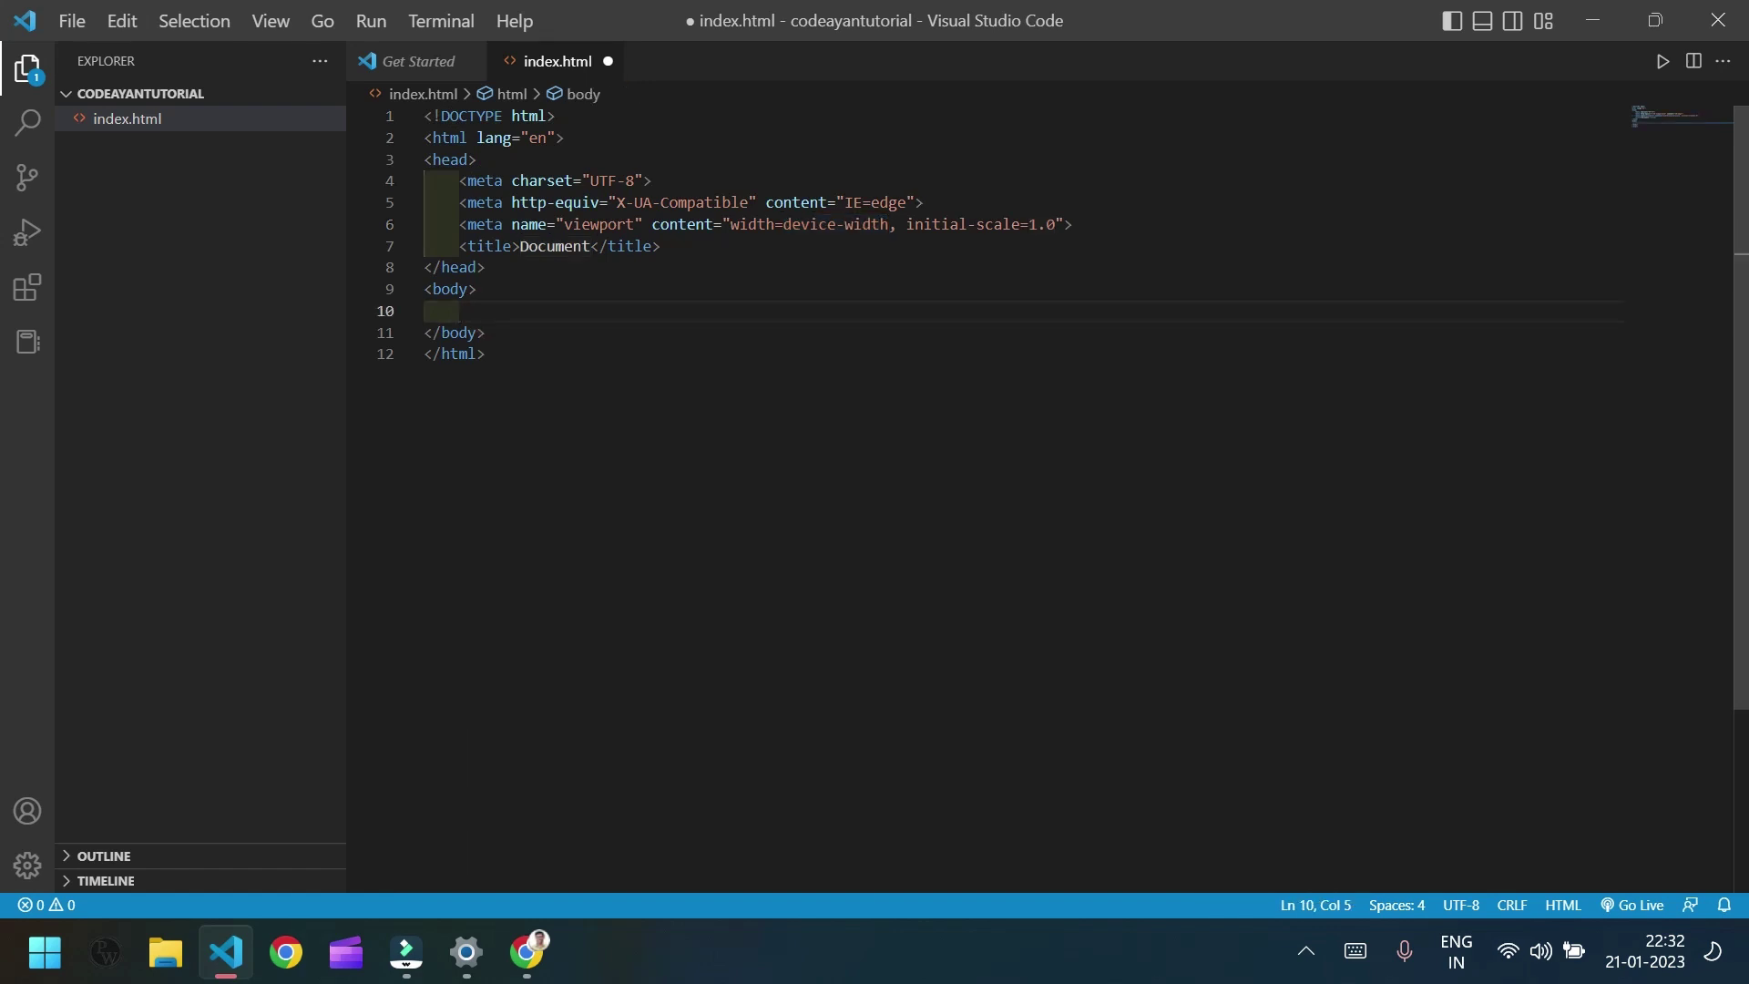
type("iframe")
key("Return")
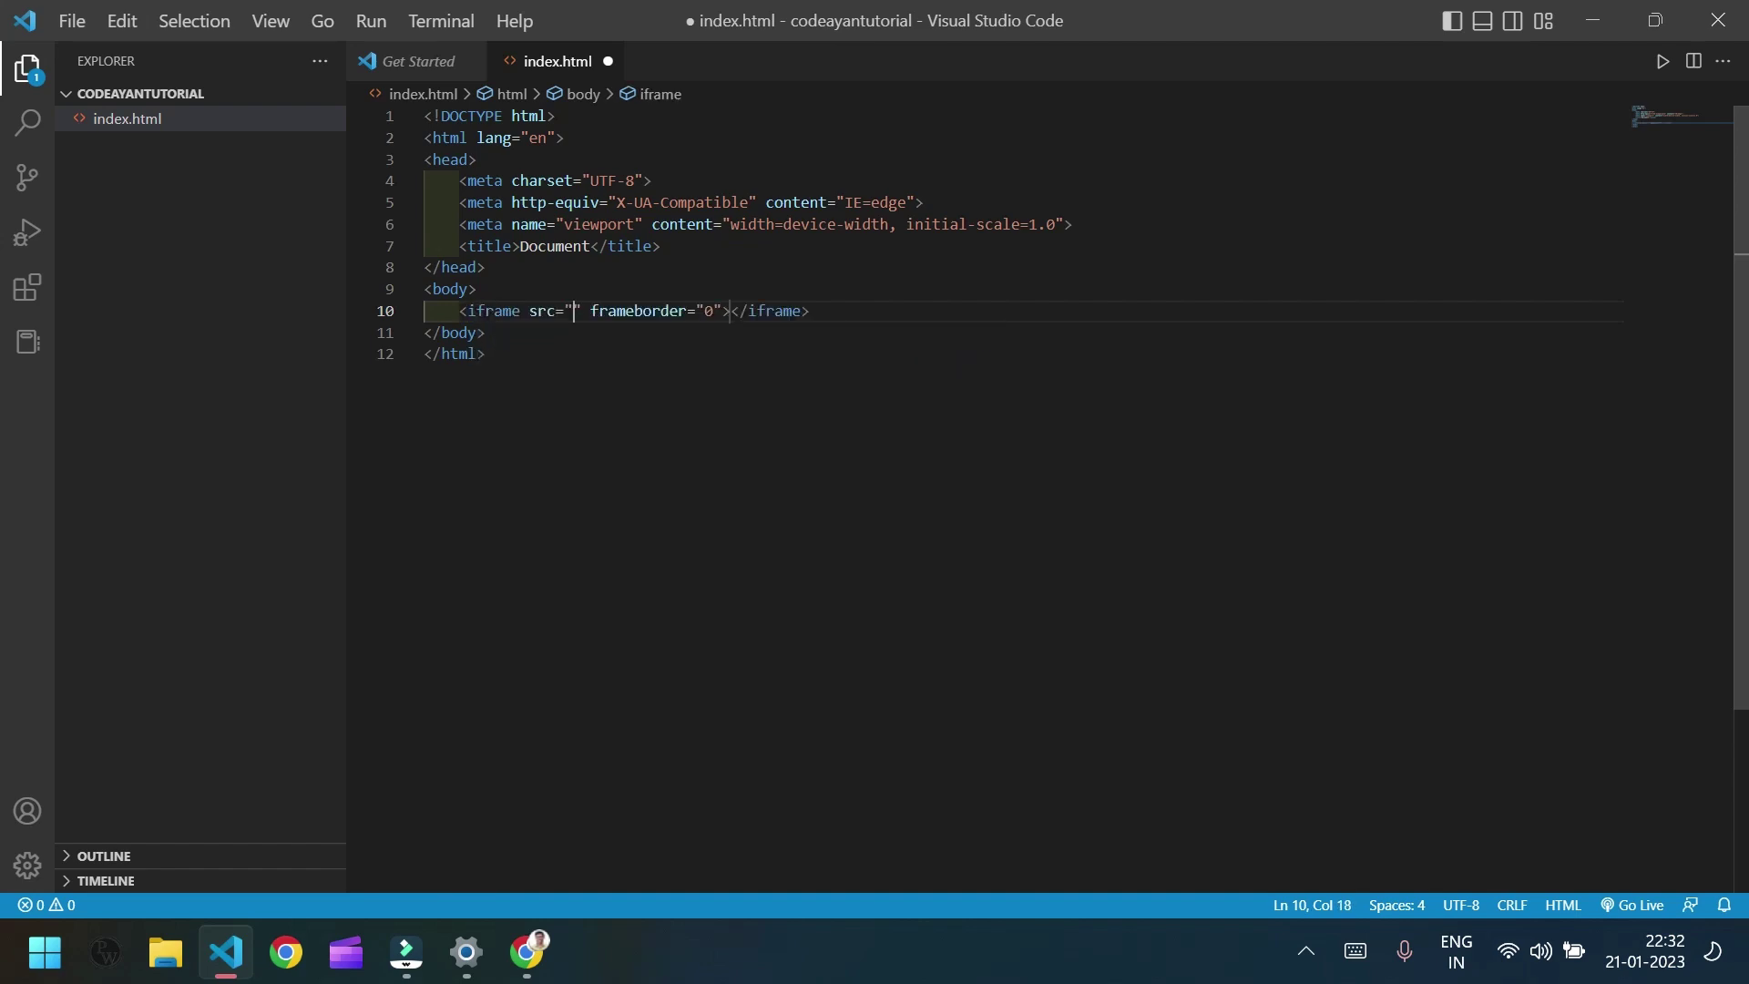
Bring up the India Stock Footage YouTube video in Chrome and select its page address
left_click(528, 948)
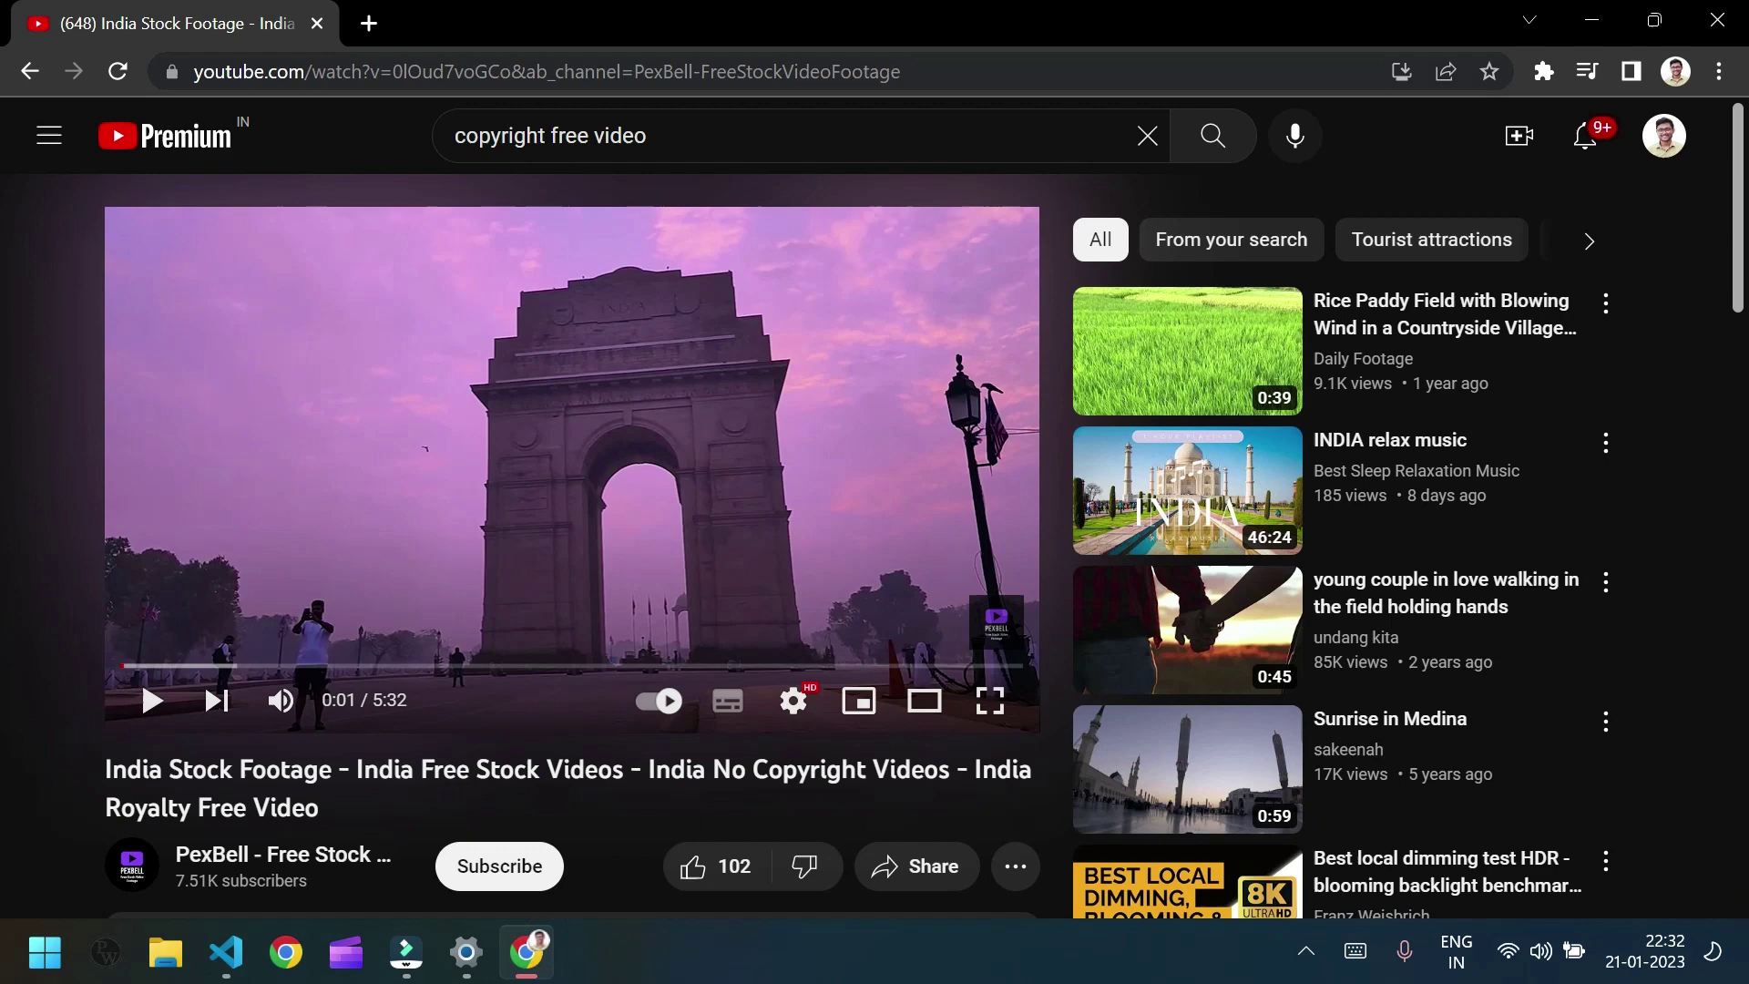
left_click(1017, 71)
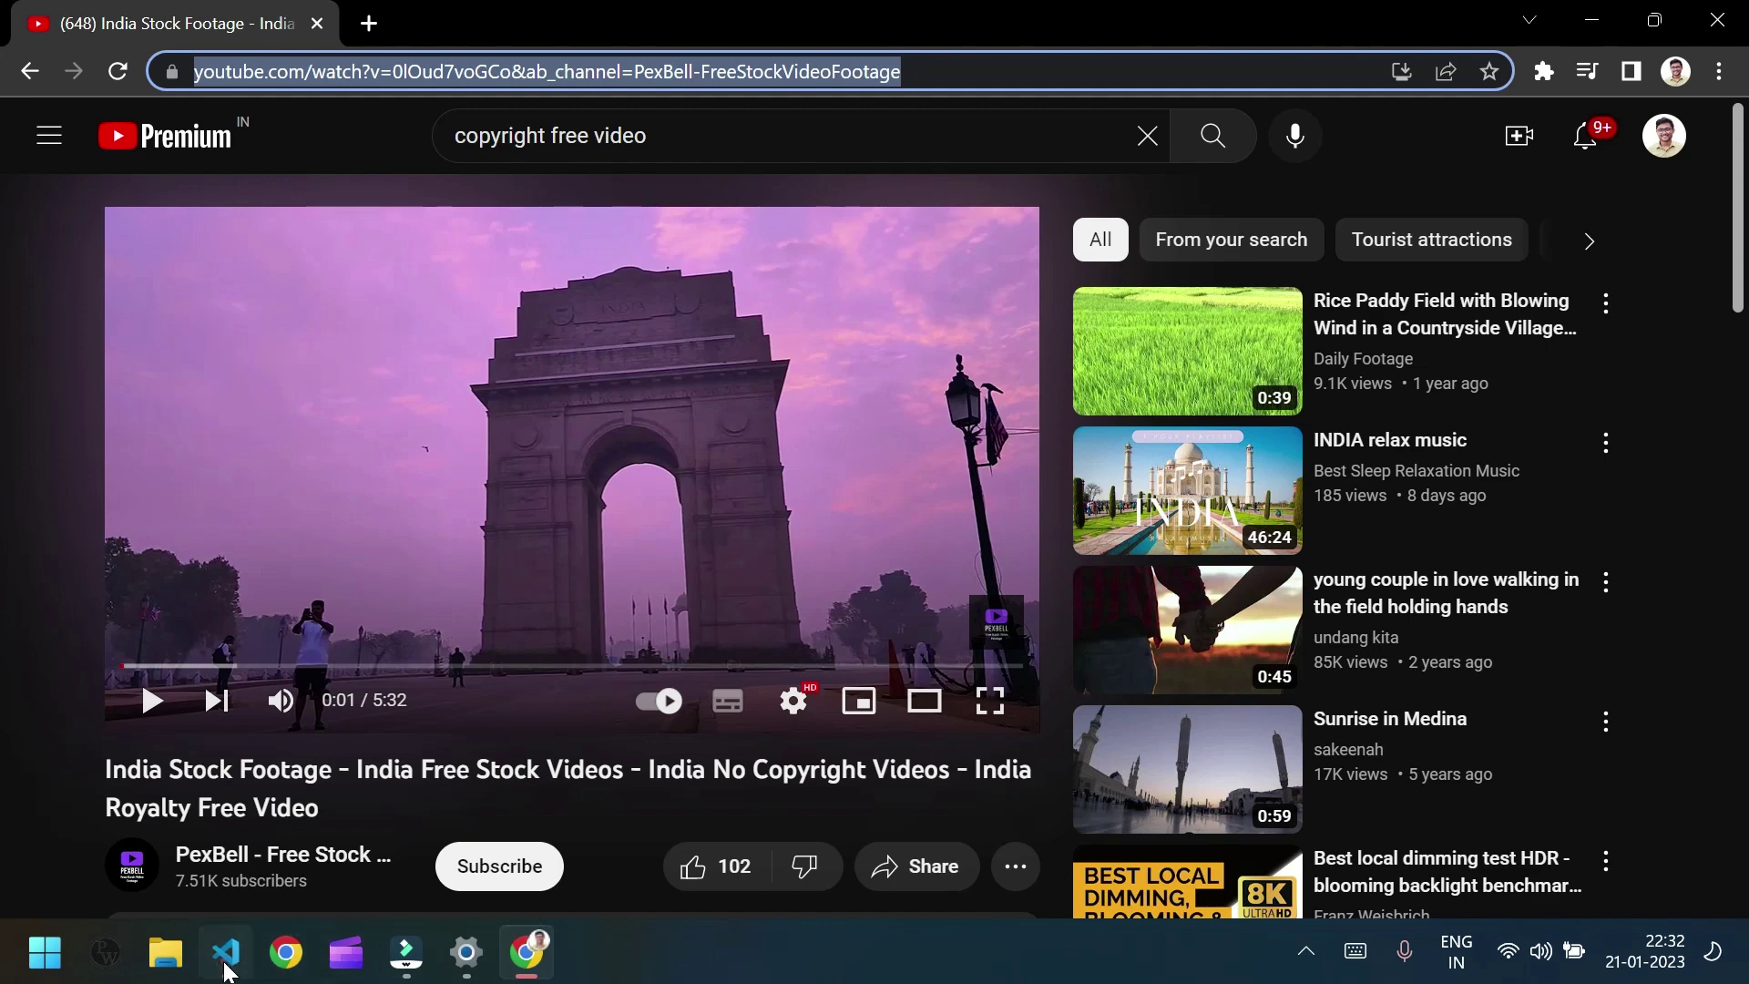
Paste the YouTube video address into the iframe's src and save index.html
left_click(226, 952)
type("https://www.youtube.com/watch?v=0lOud7voGCo&ab_channel=PexBell-FreeStockVideoFootage")
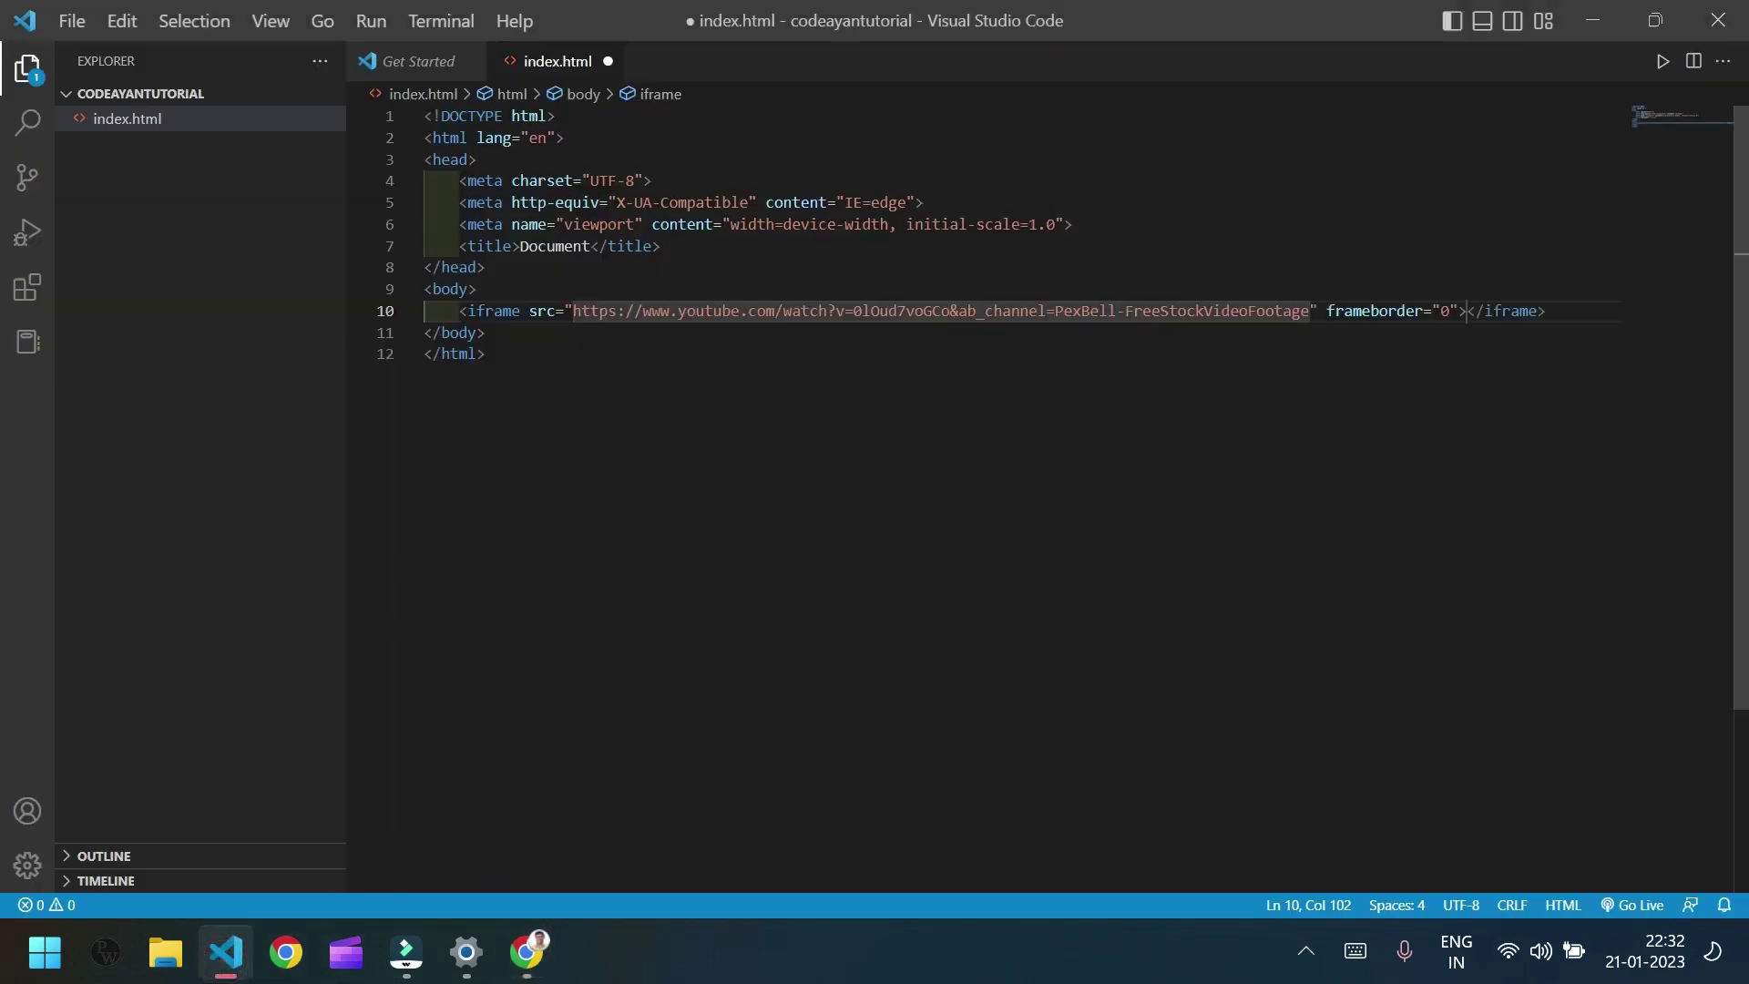
left_click(947, 312)
key("ctrl+s")
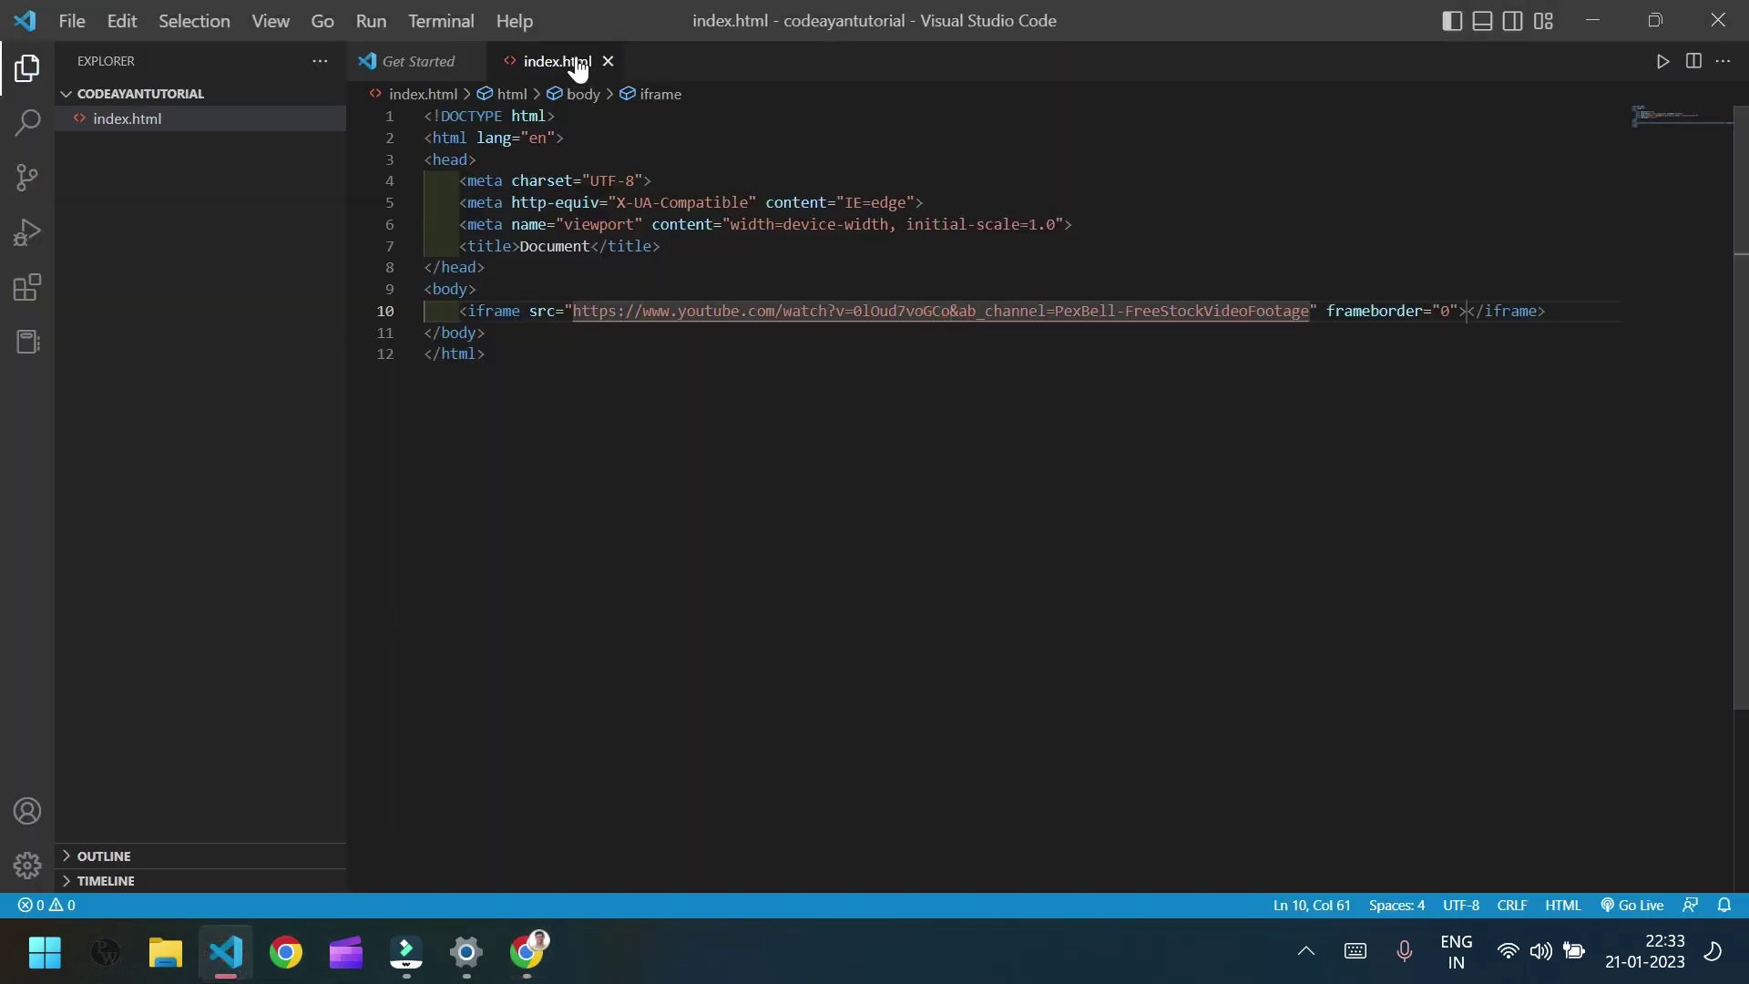
Copy the file path of index.html from its tab's context menu
right_click(575, 65)
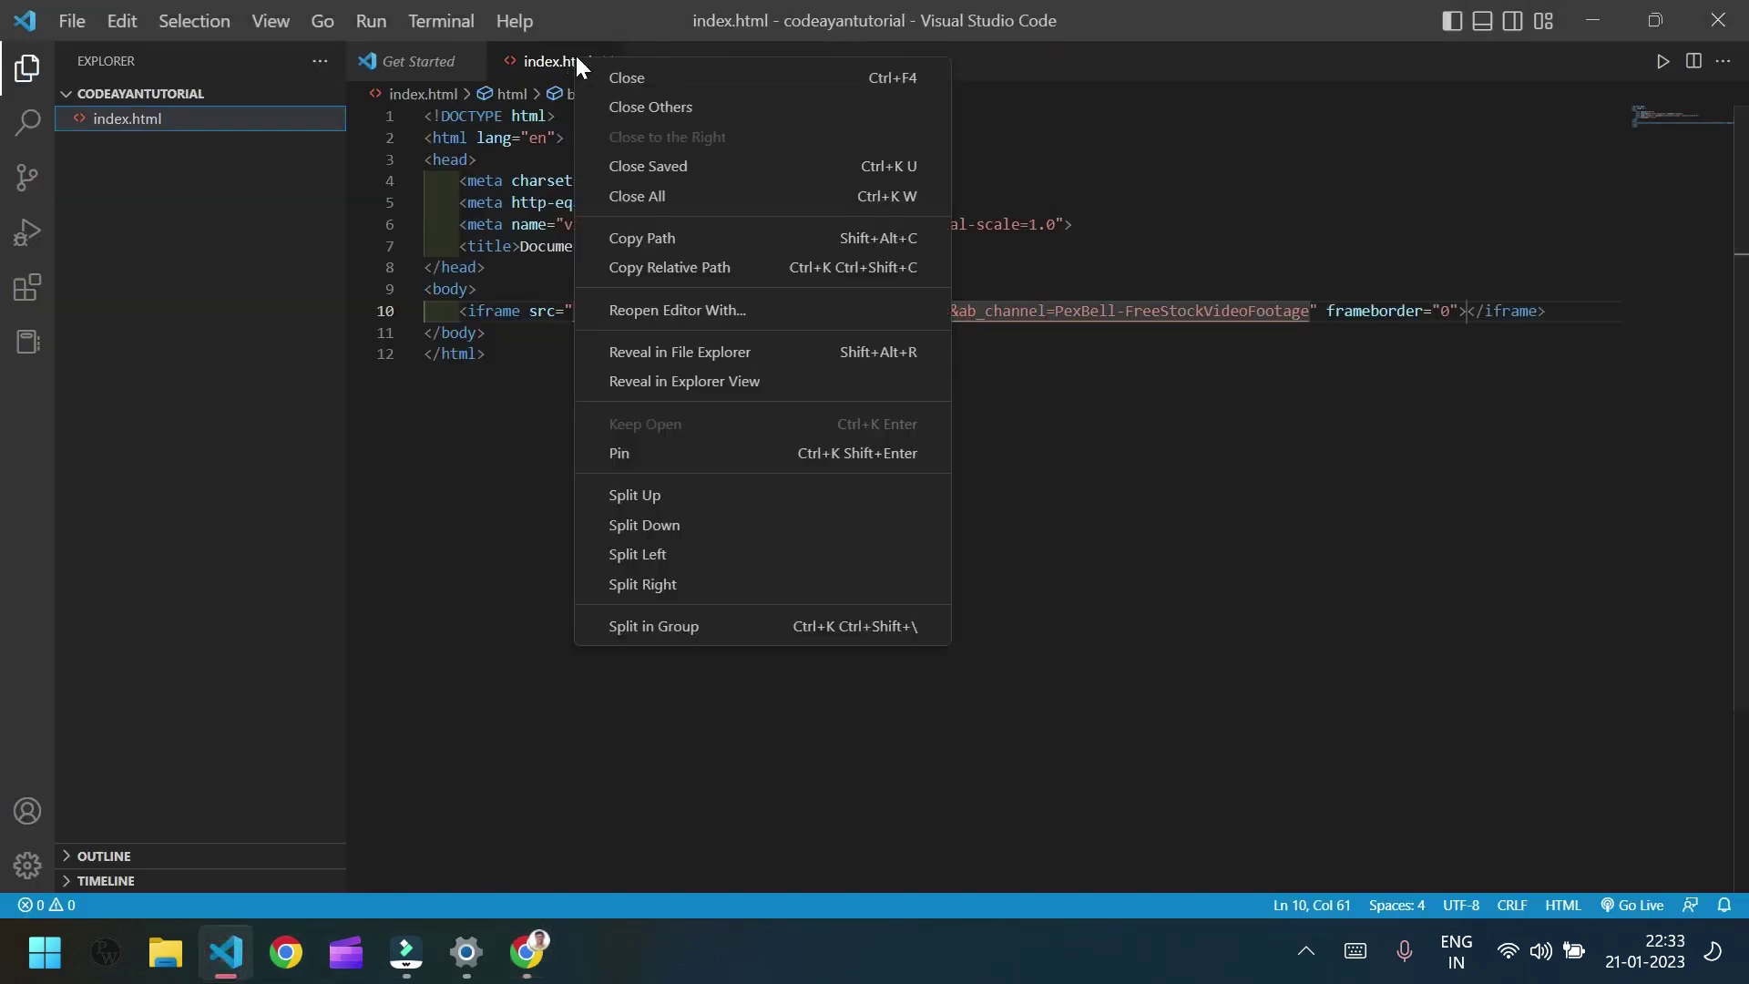
left_click(671, 241)
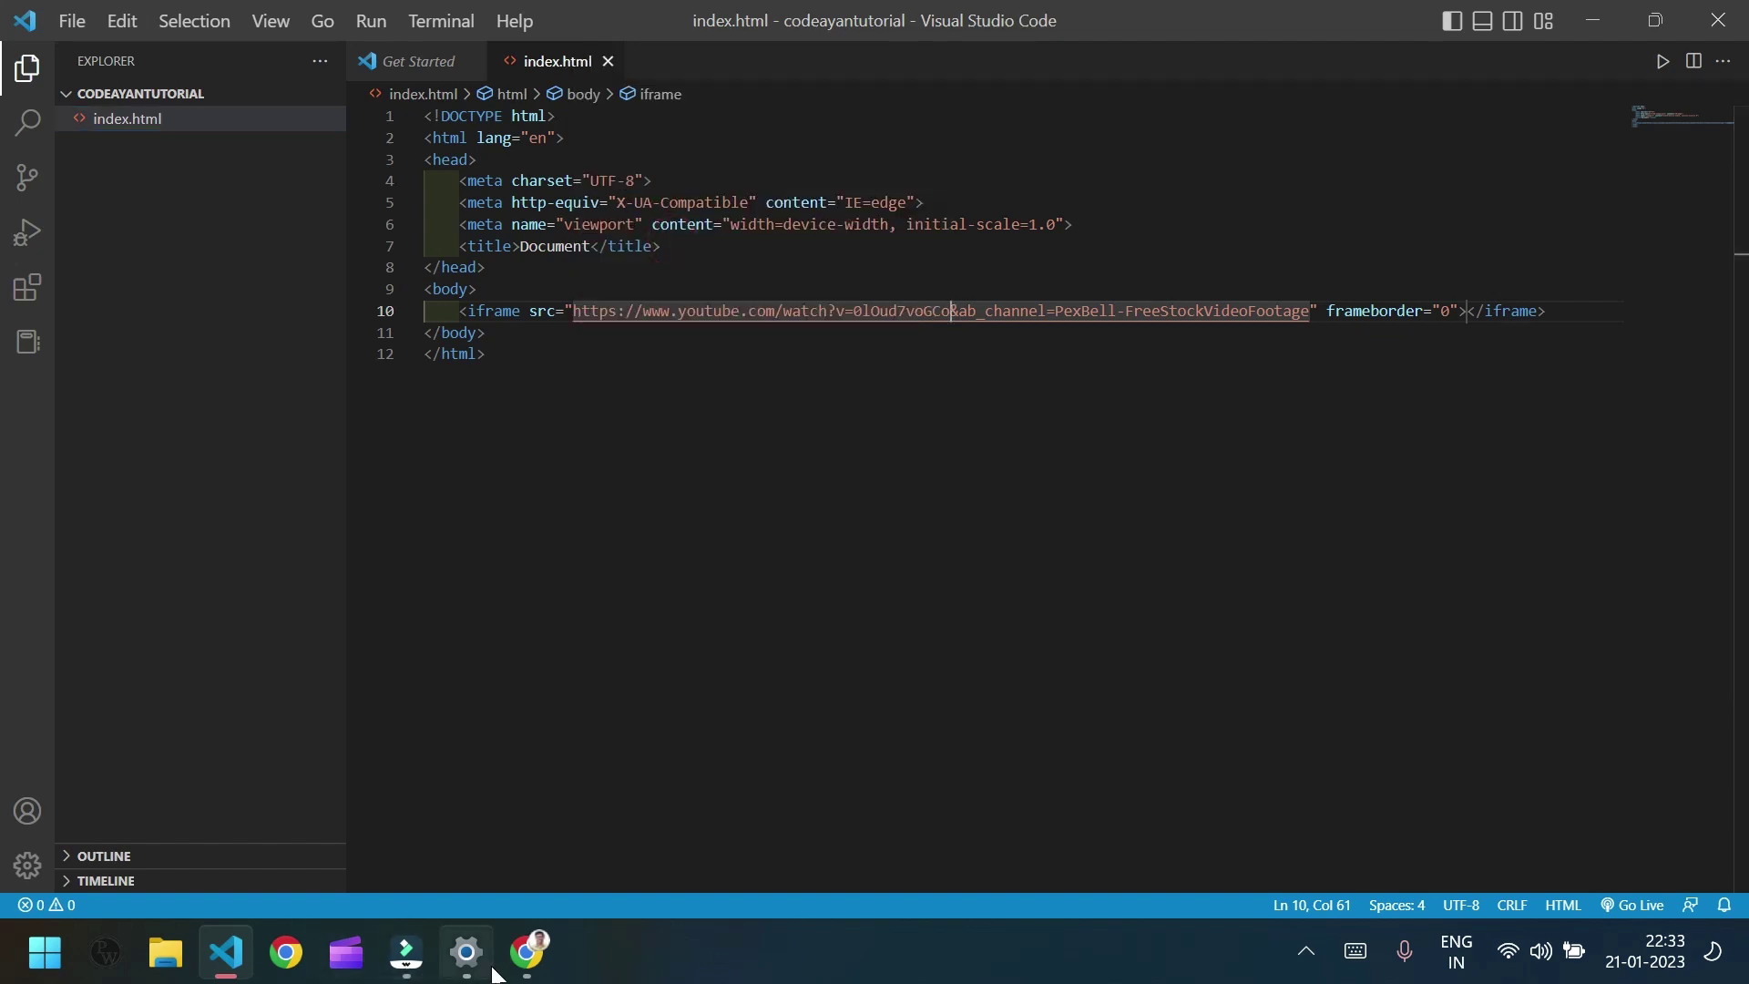
left_click(527, 952)
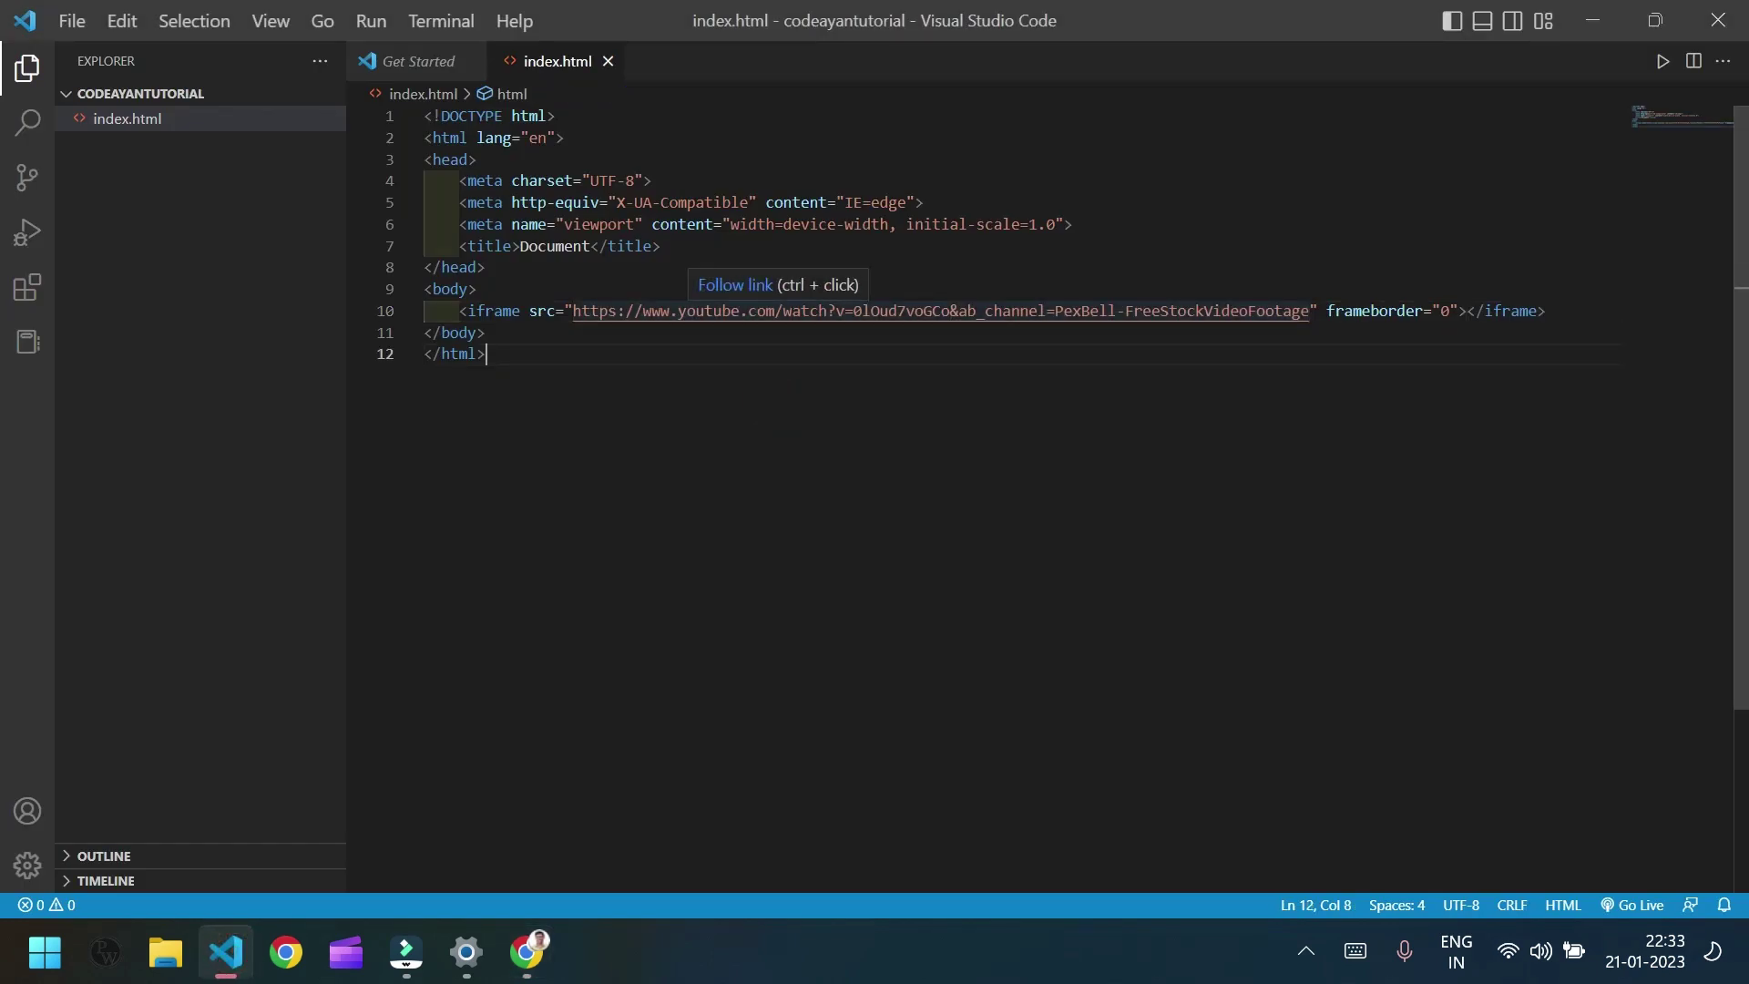
Turn watch?v= into embed/0lOud7voGCo, delete &ab_channel=PexBell-FreeStockVideoFootage, and save
left_click(851, 310)
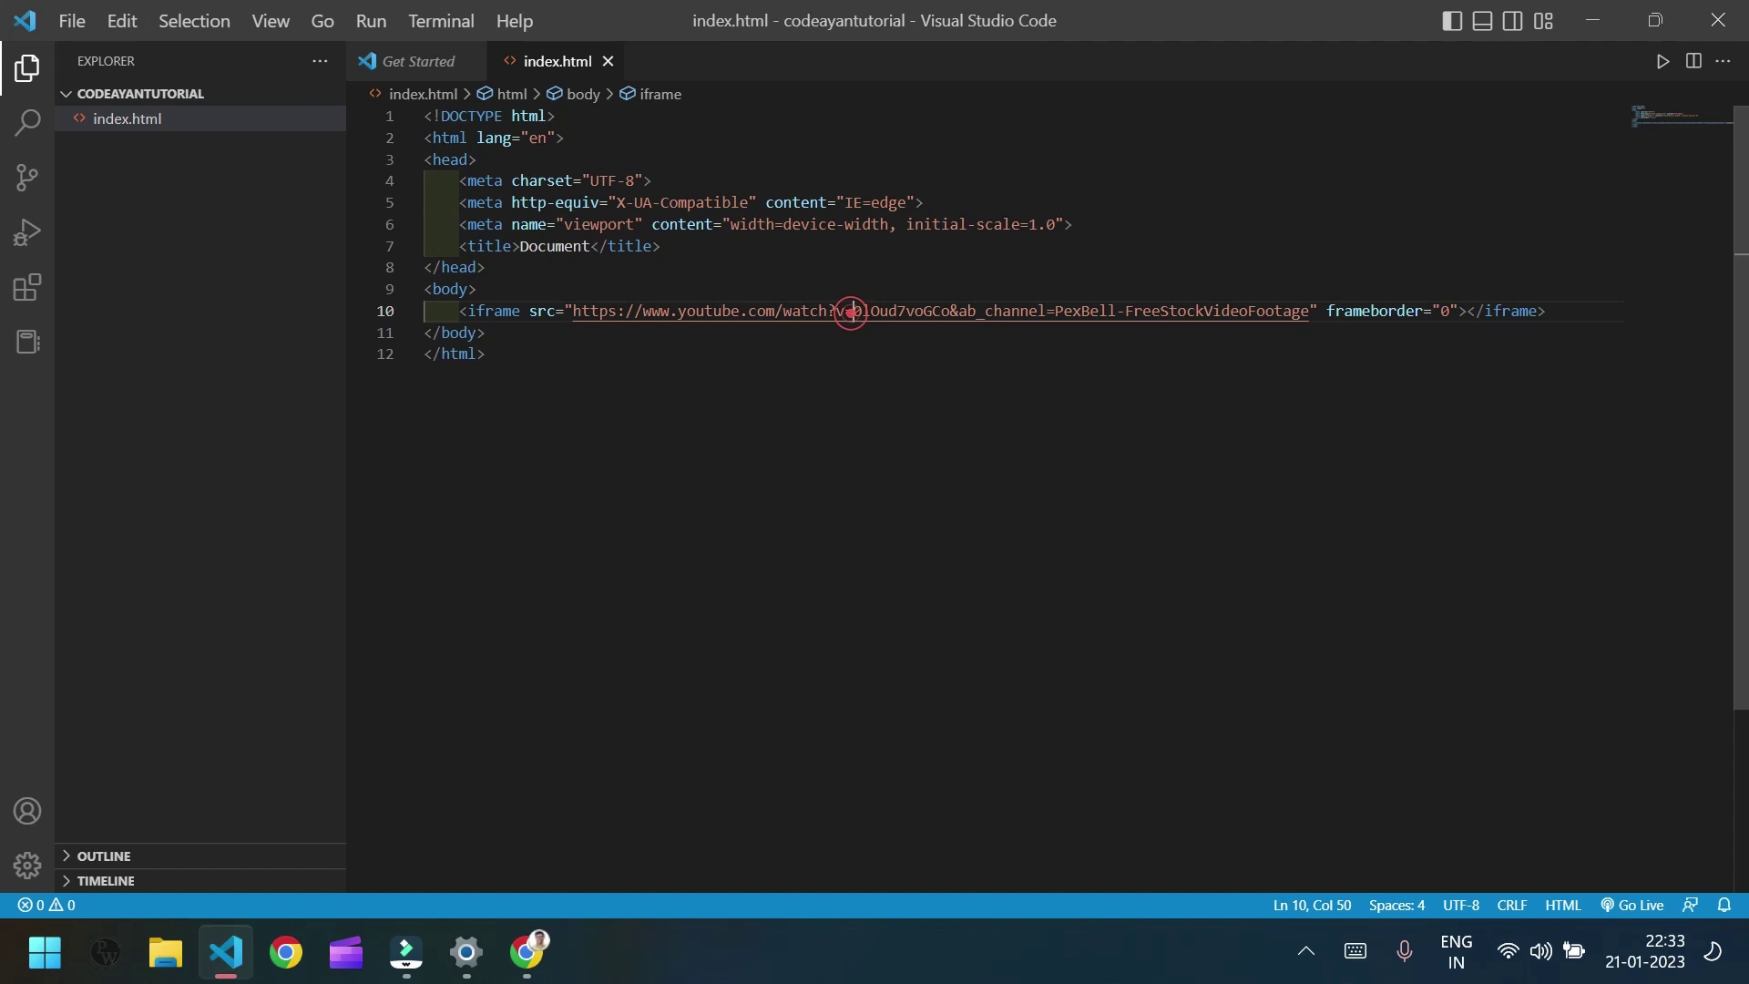
left_click_drag(852, 309, 833, 310)
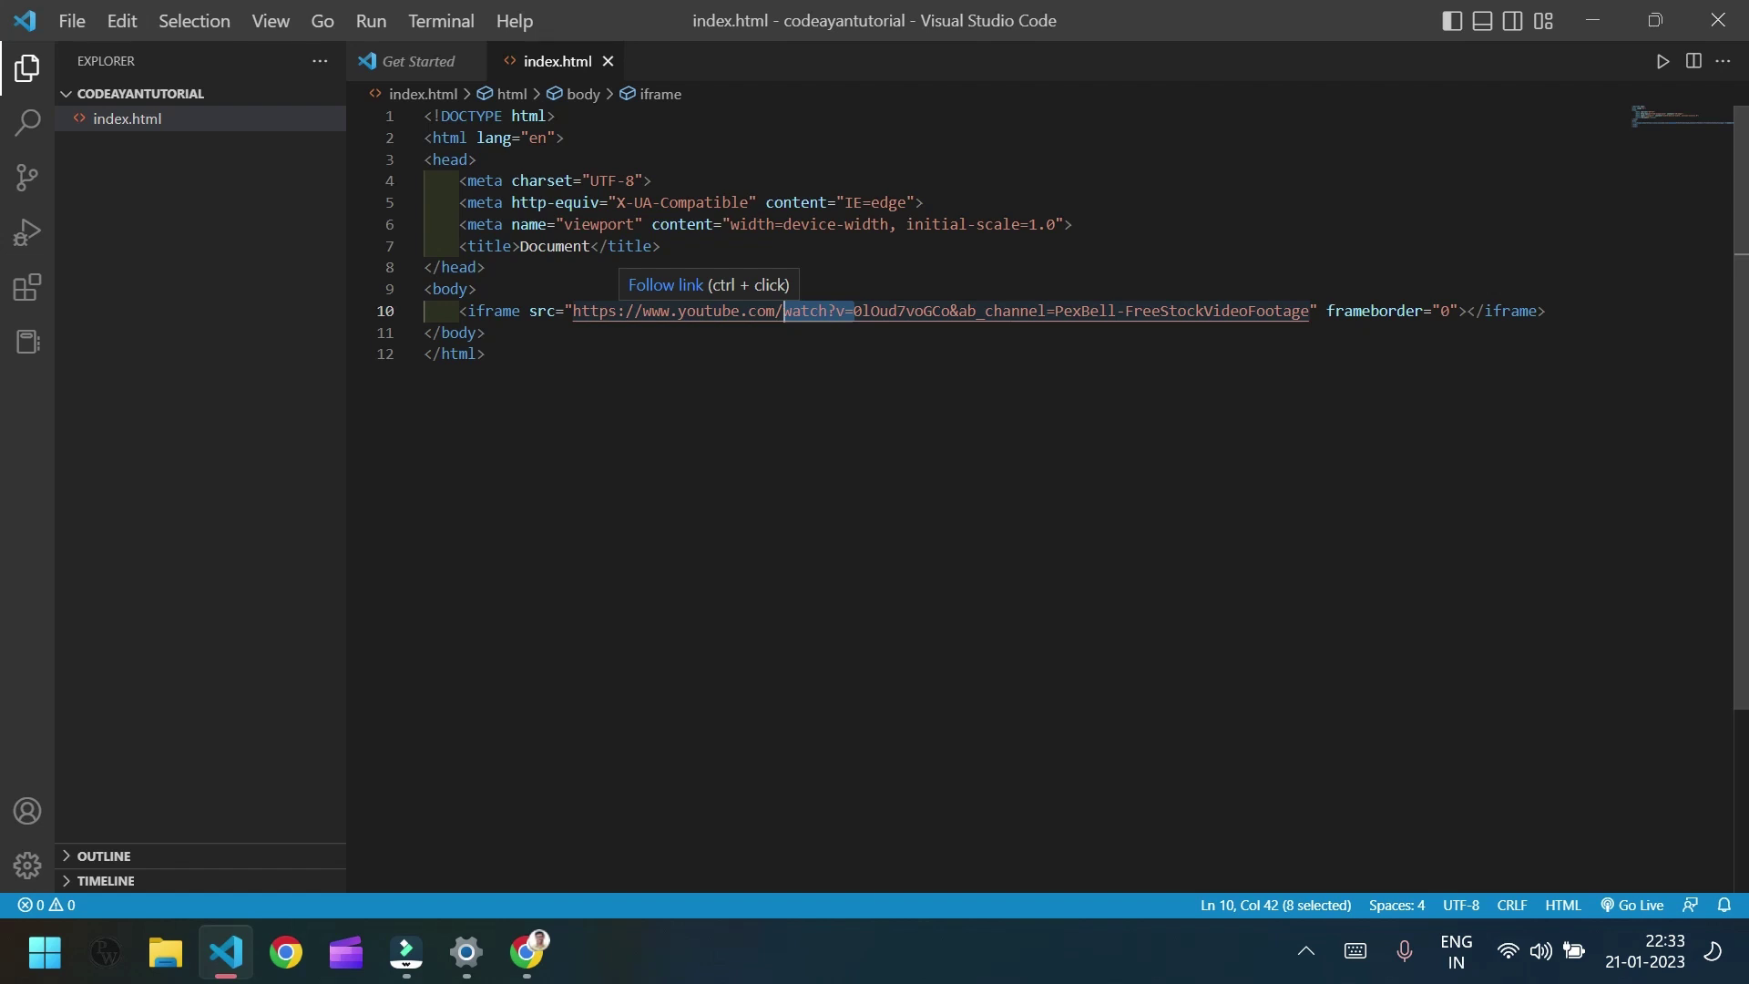
type("em")
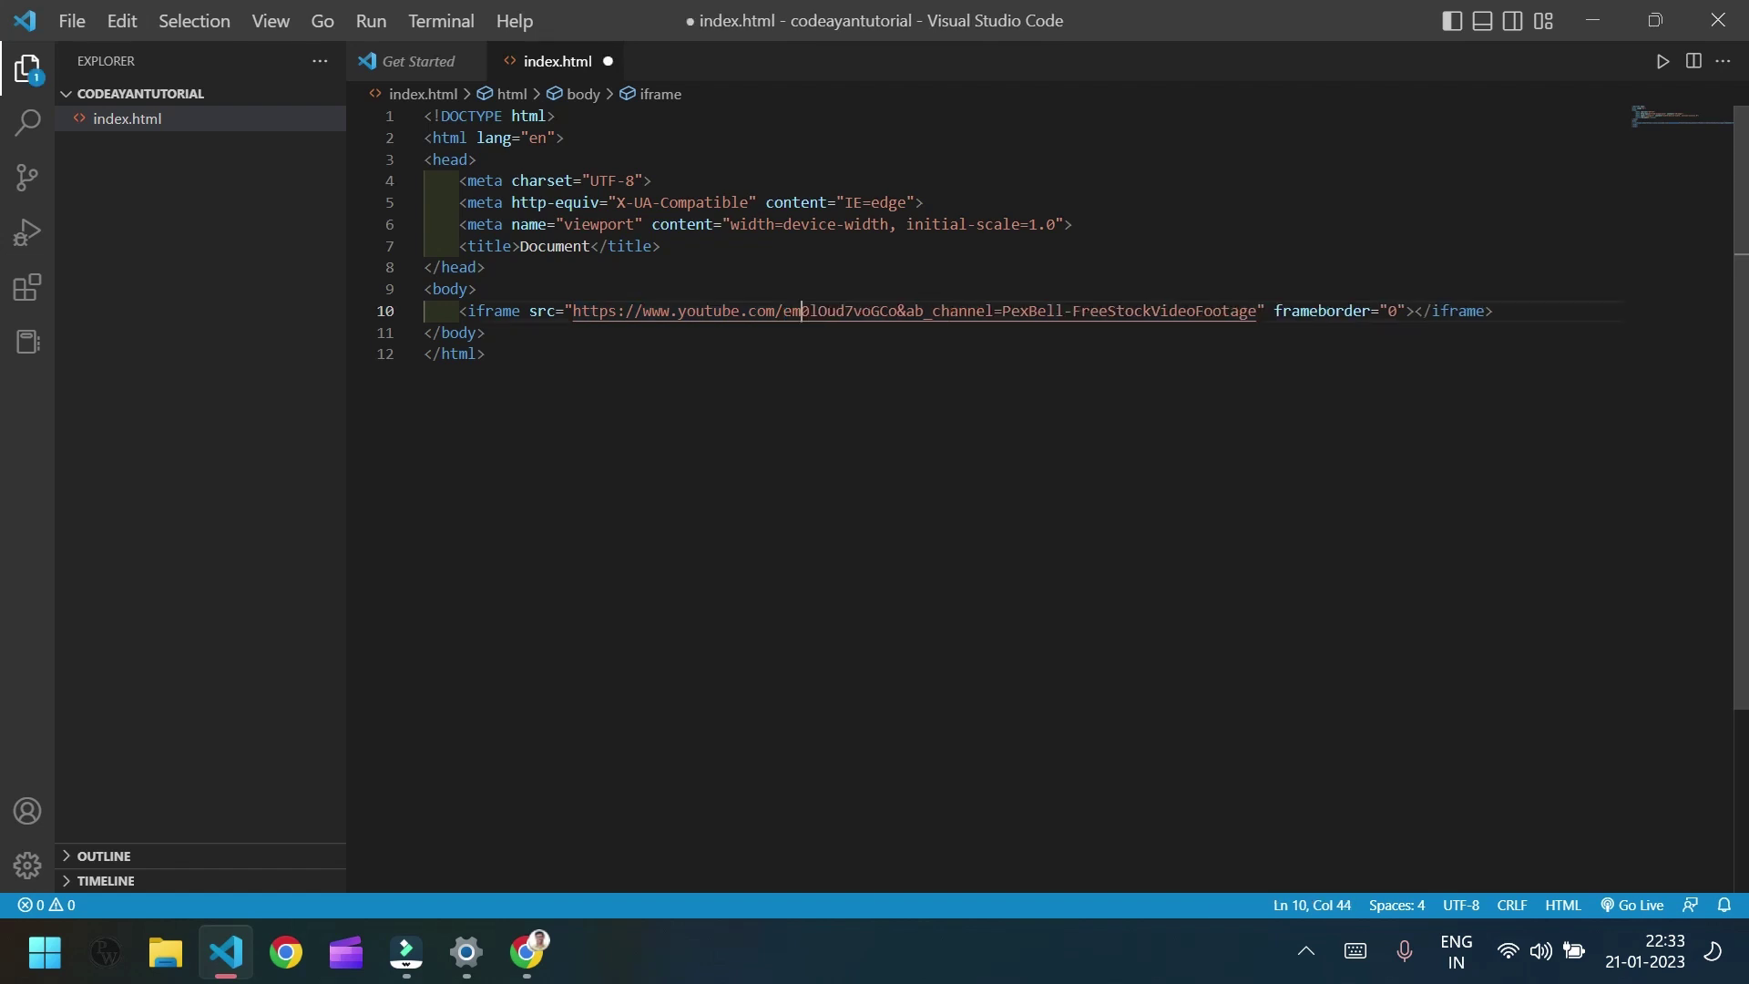
type("bed/")
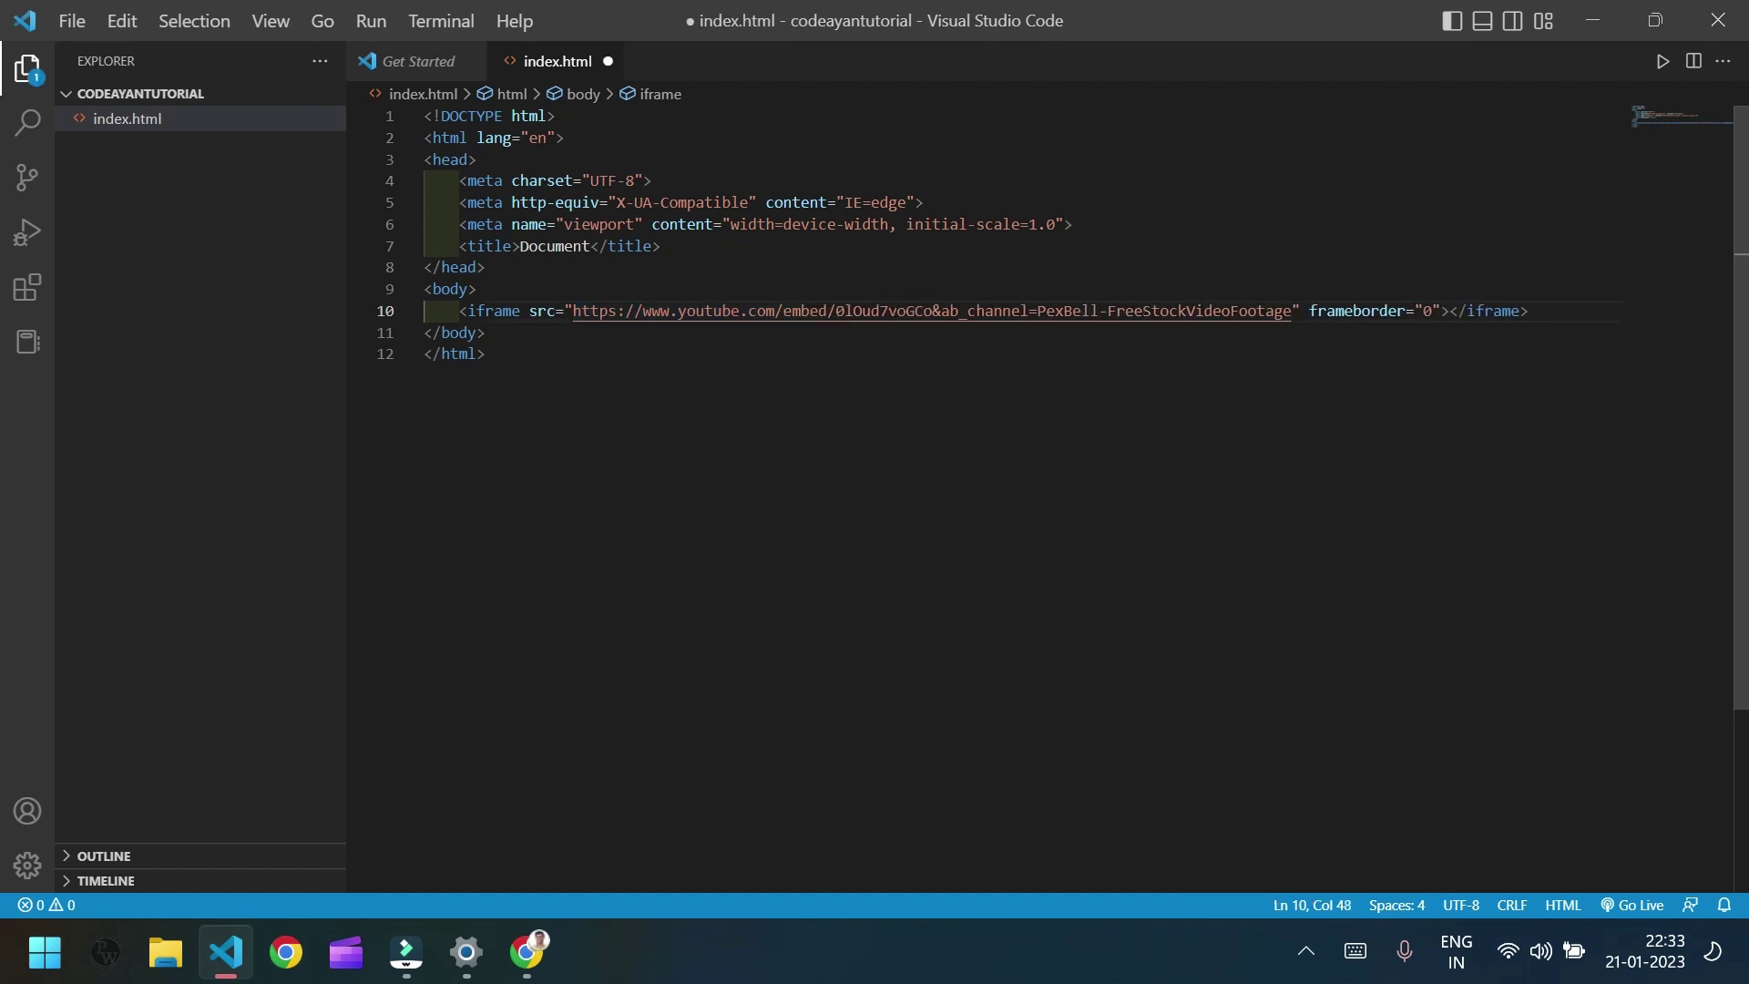
left_click(963, 312)
left_click_drag(934, 312, 847, 312)
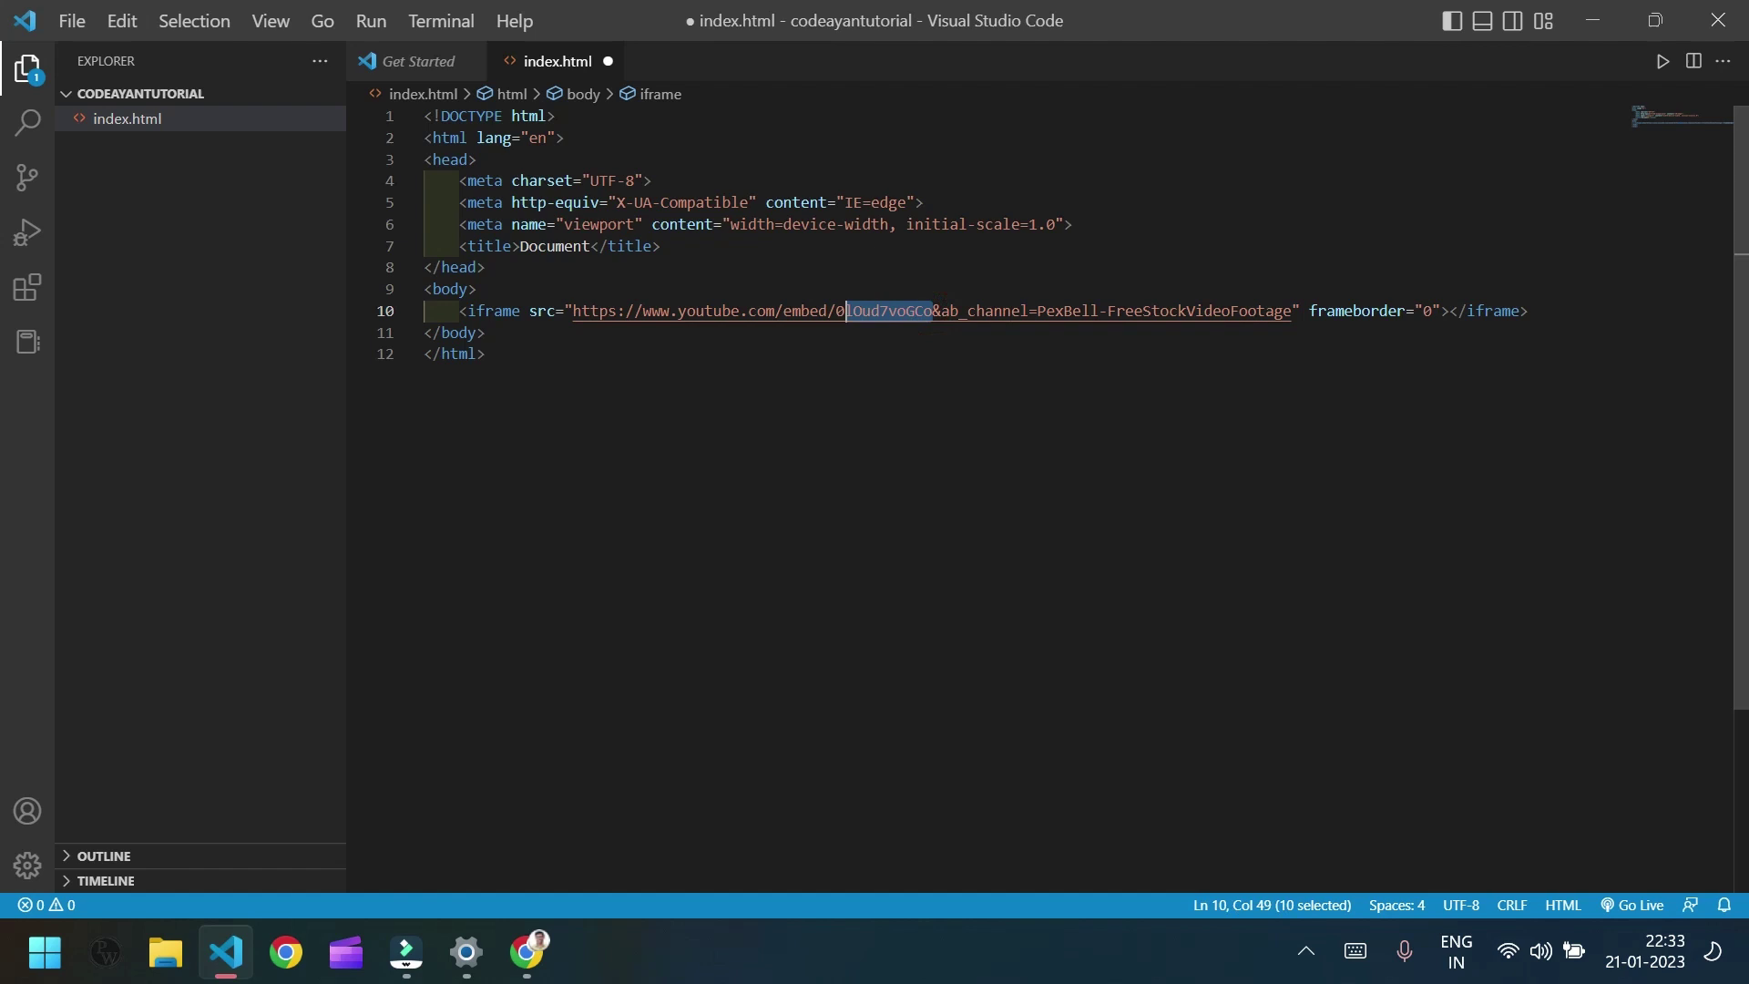
left_click(854, 312)
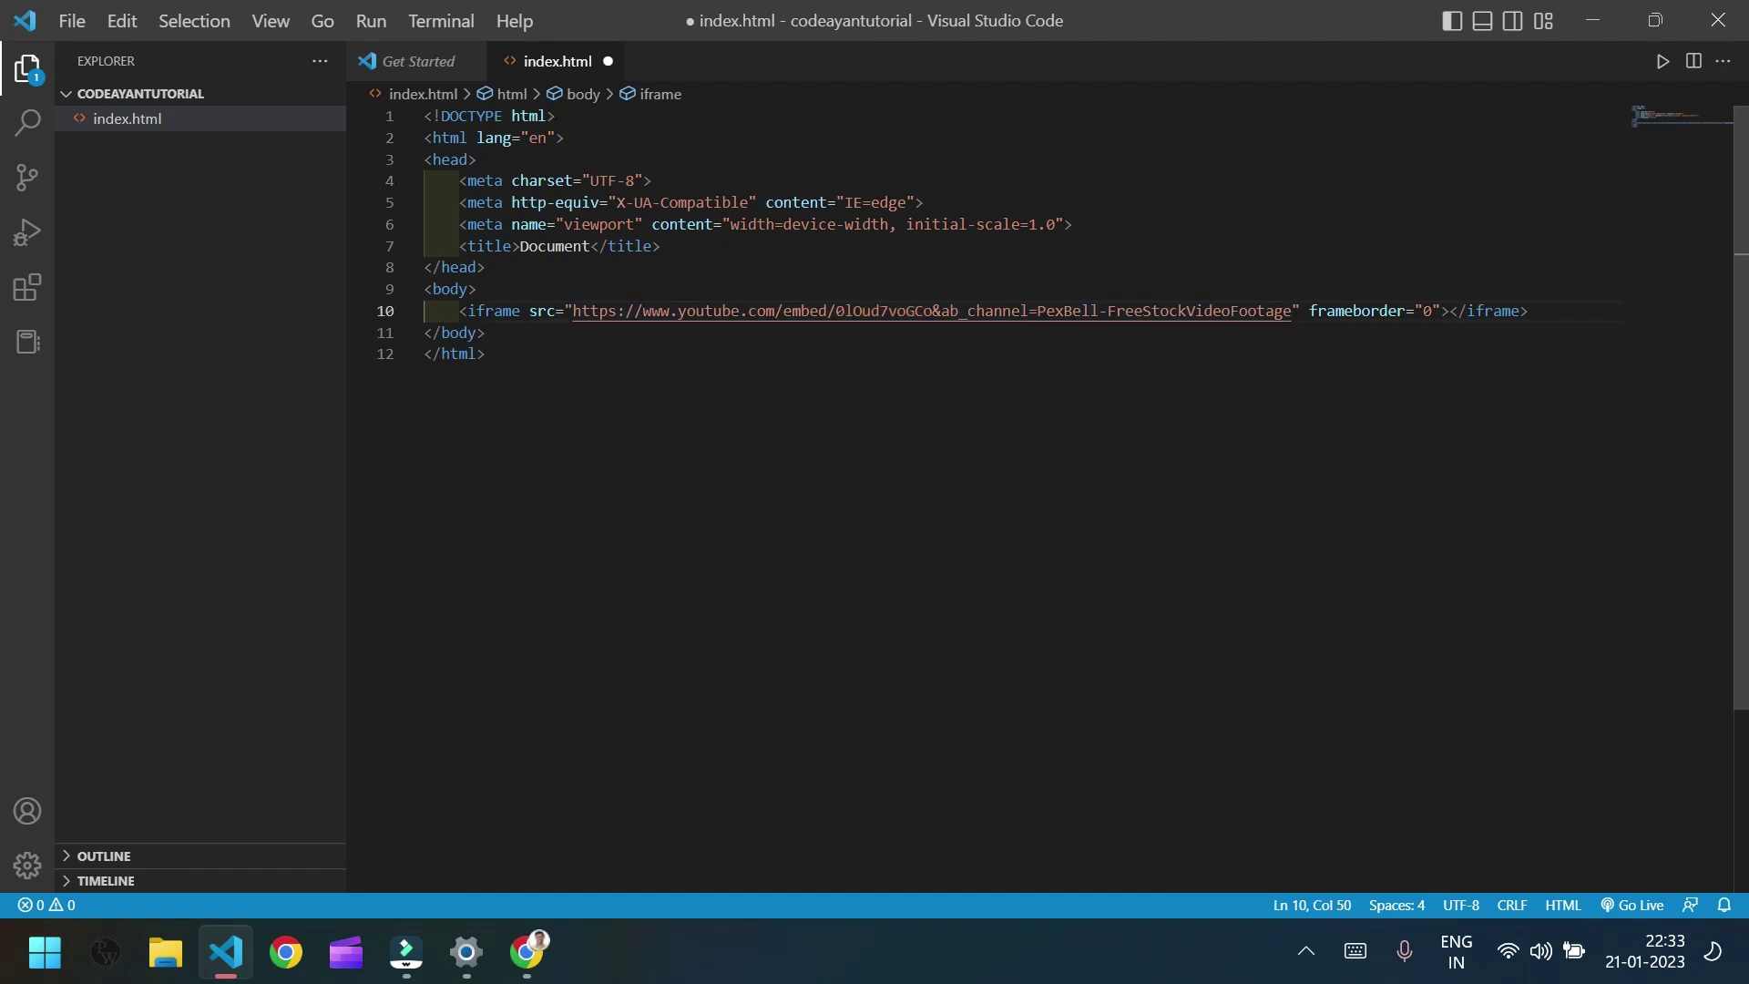
left_click_drag(935, 311, 836, 312)
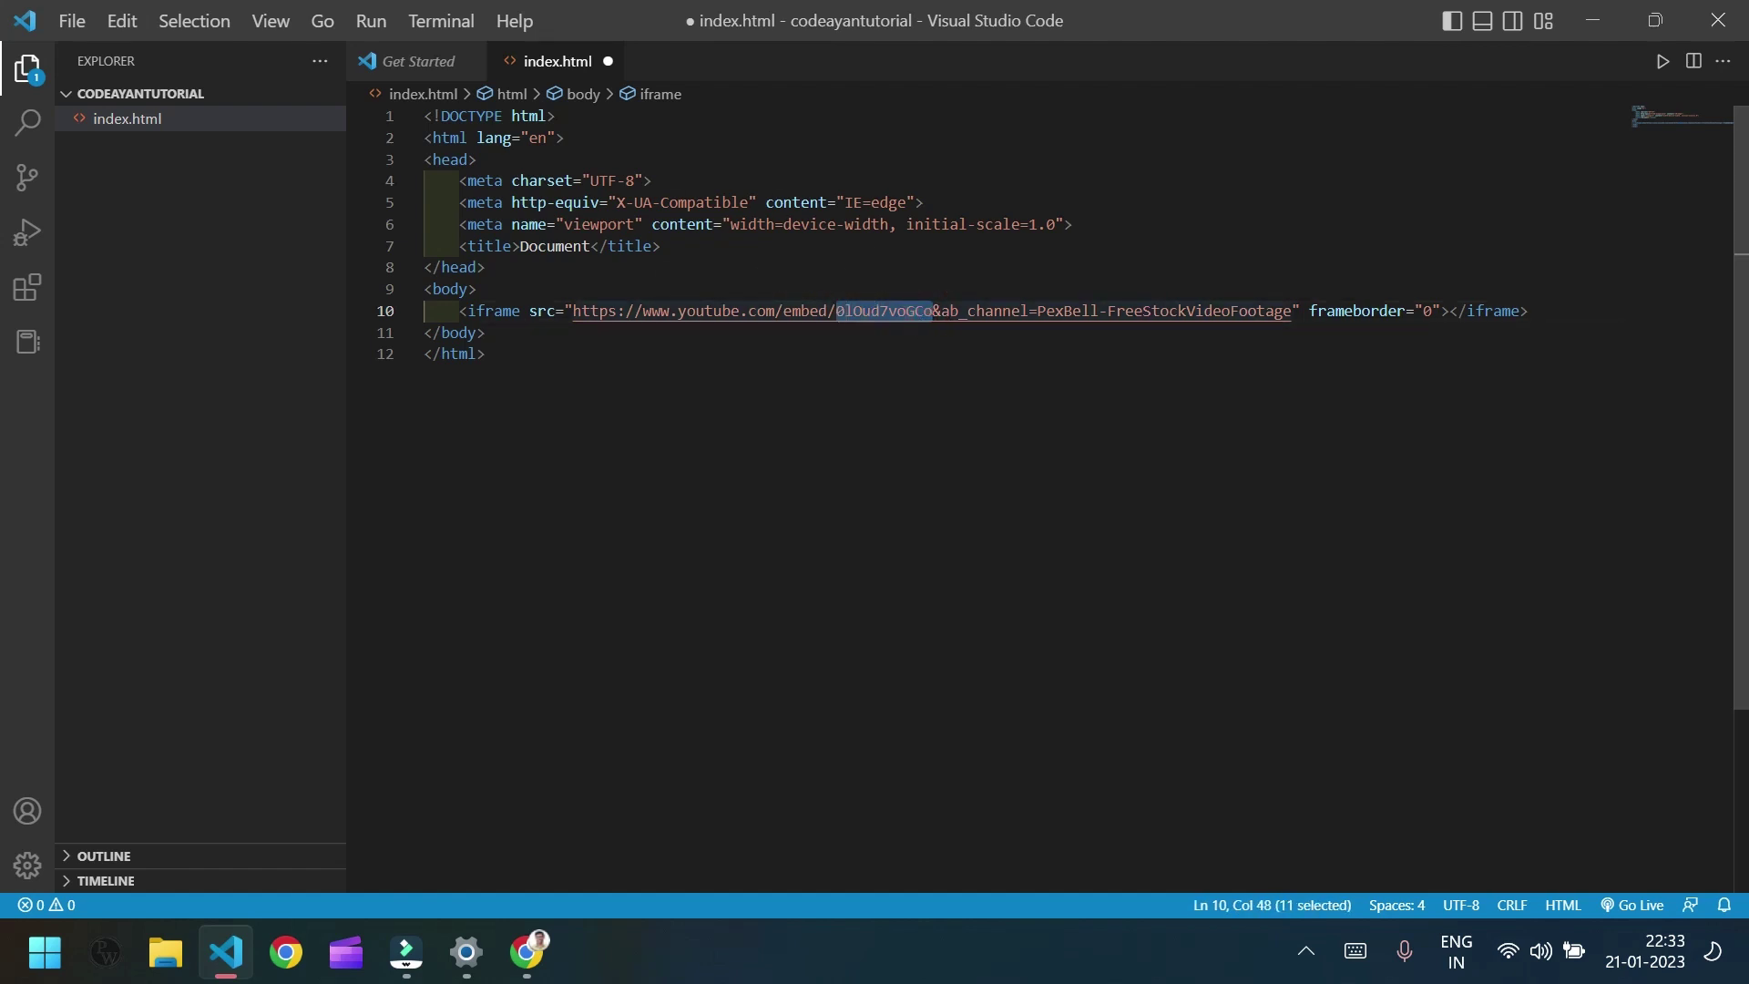
left_click(888, 311)
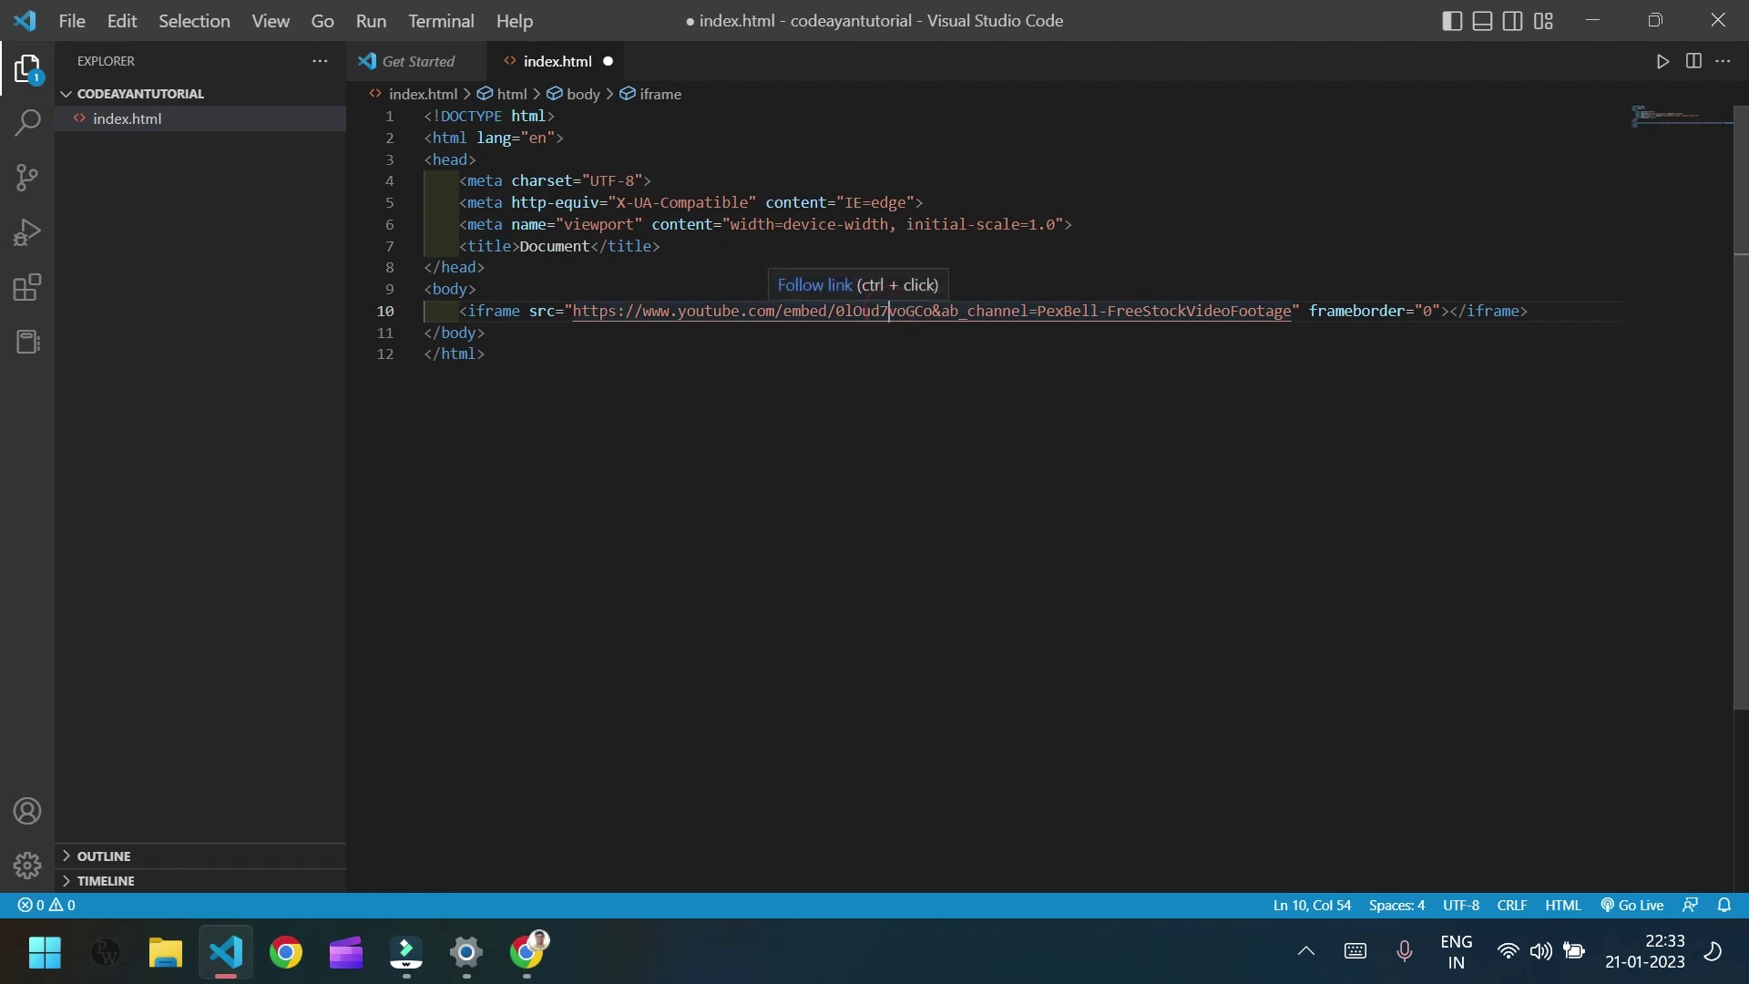
left_click_drag(933, 312, 1301, 311)
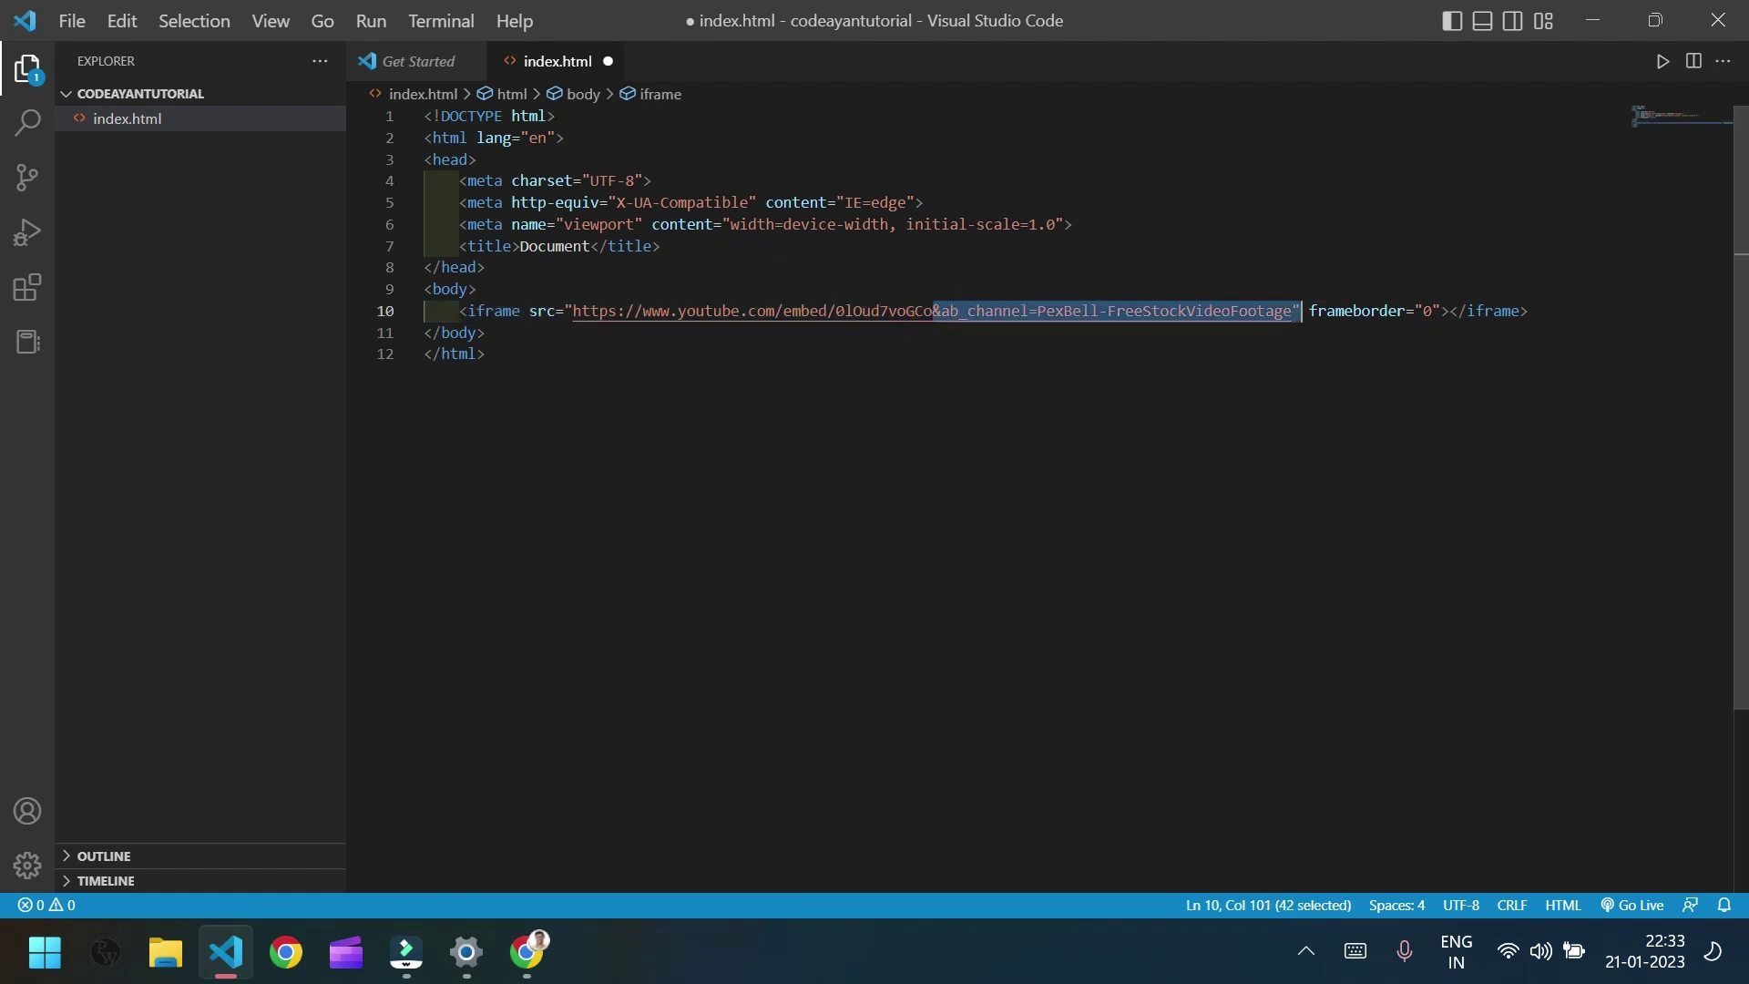
key("BackSpace")
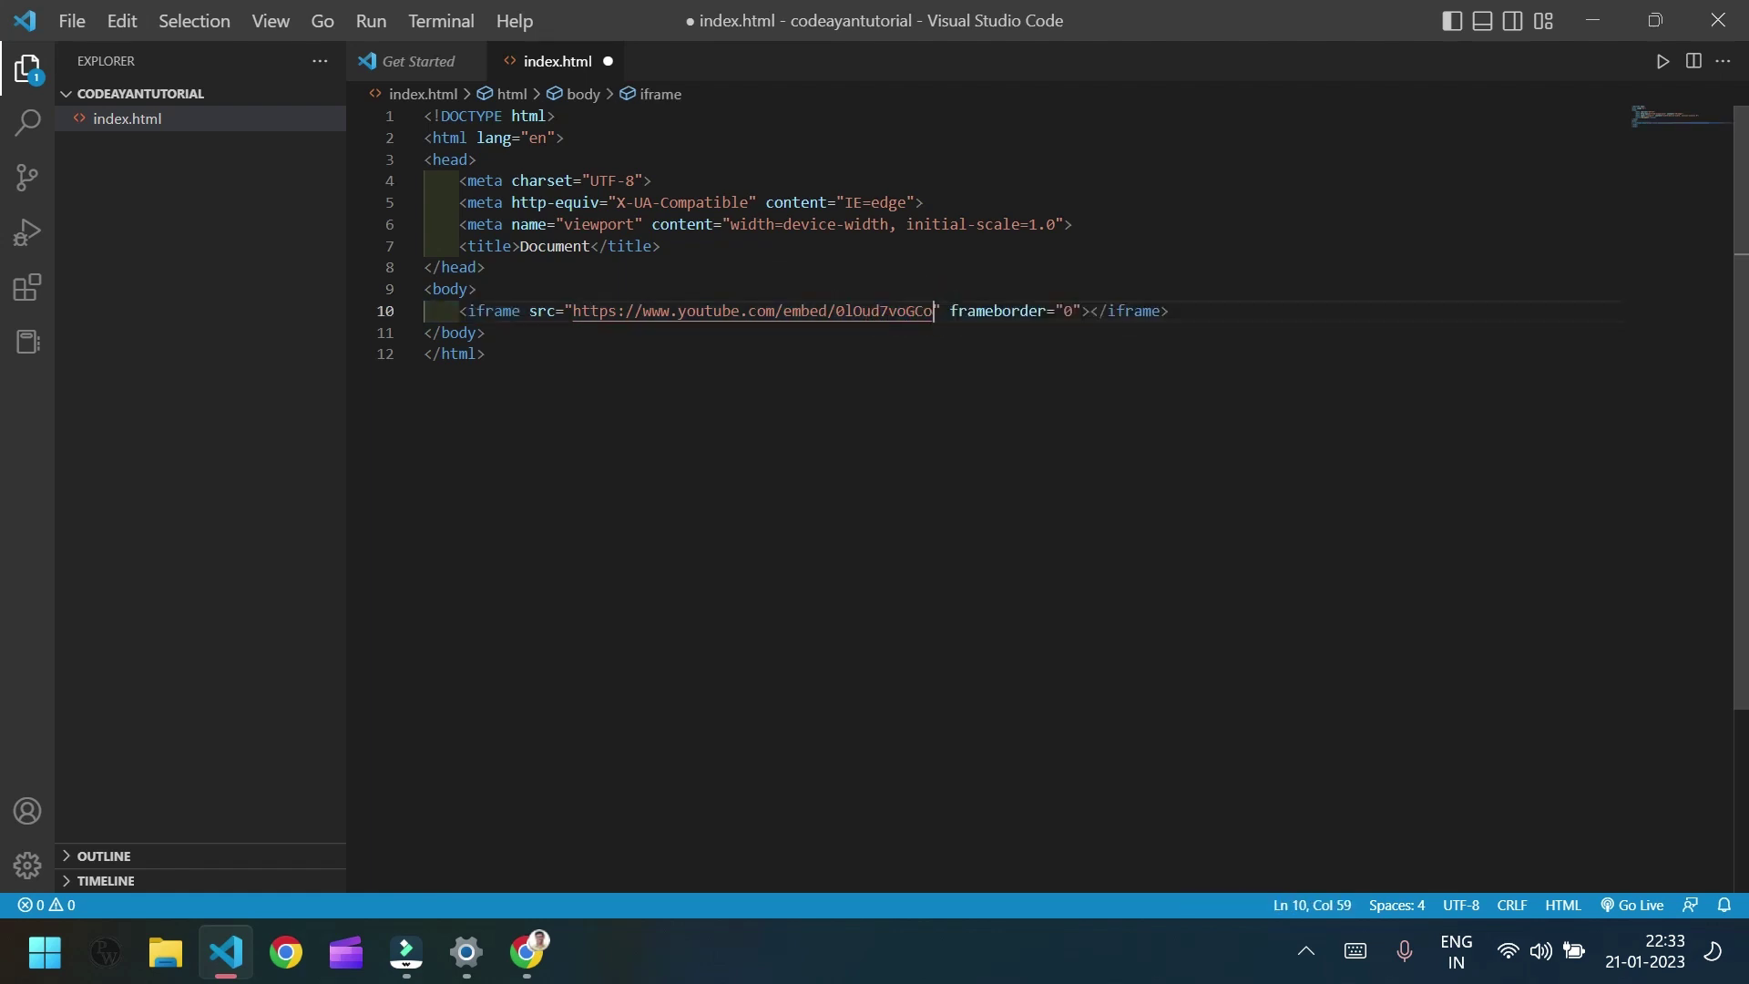
key("ctrl+s")
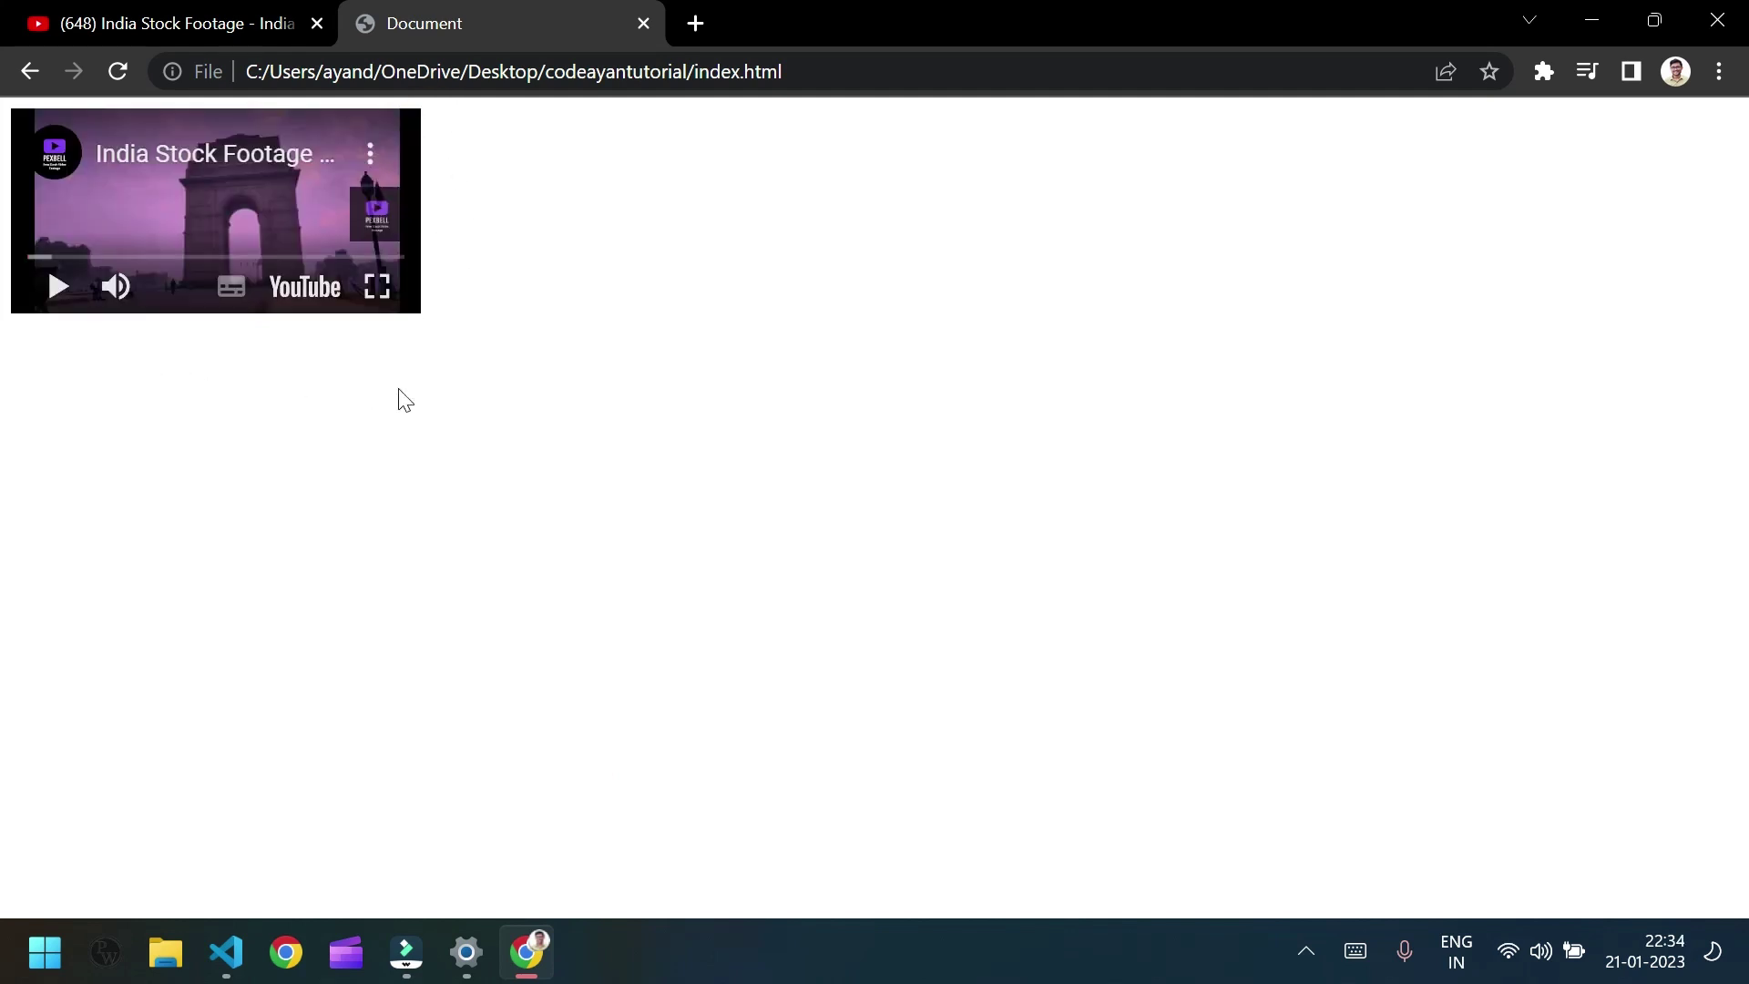
Set the iframe's style to height: 400px; width: 600px and save index.html
left_click(227, 955)
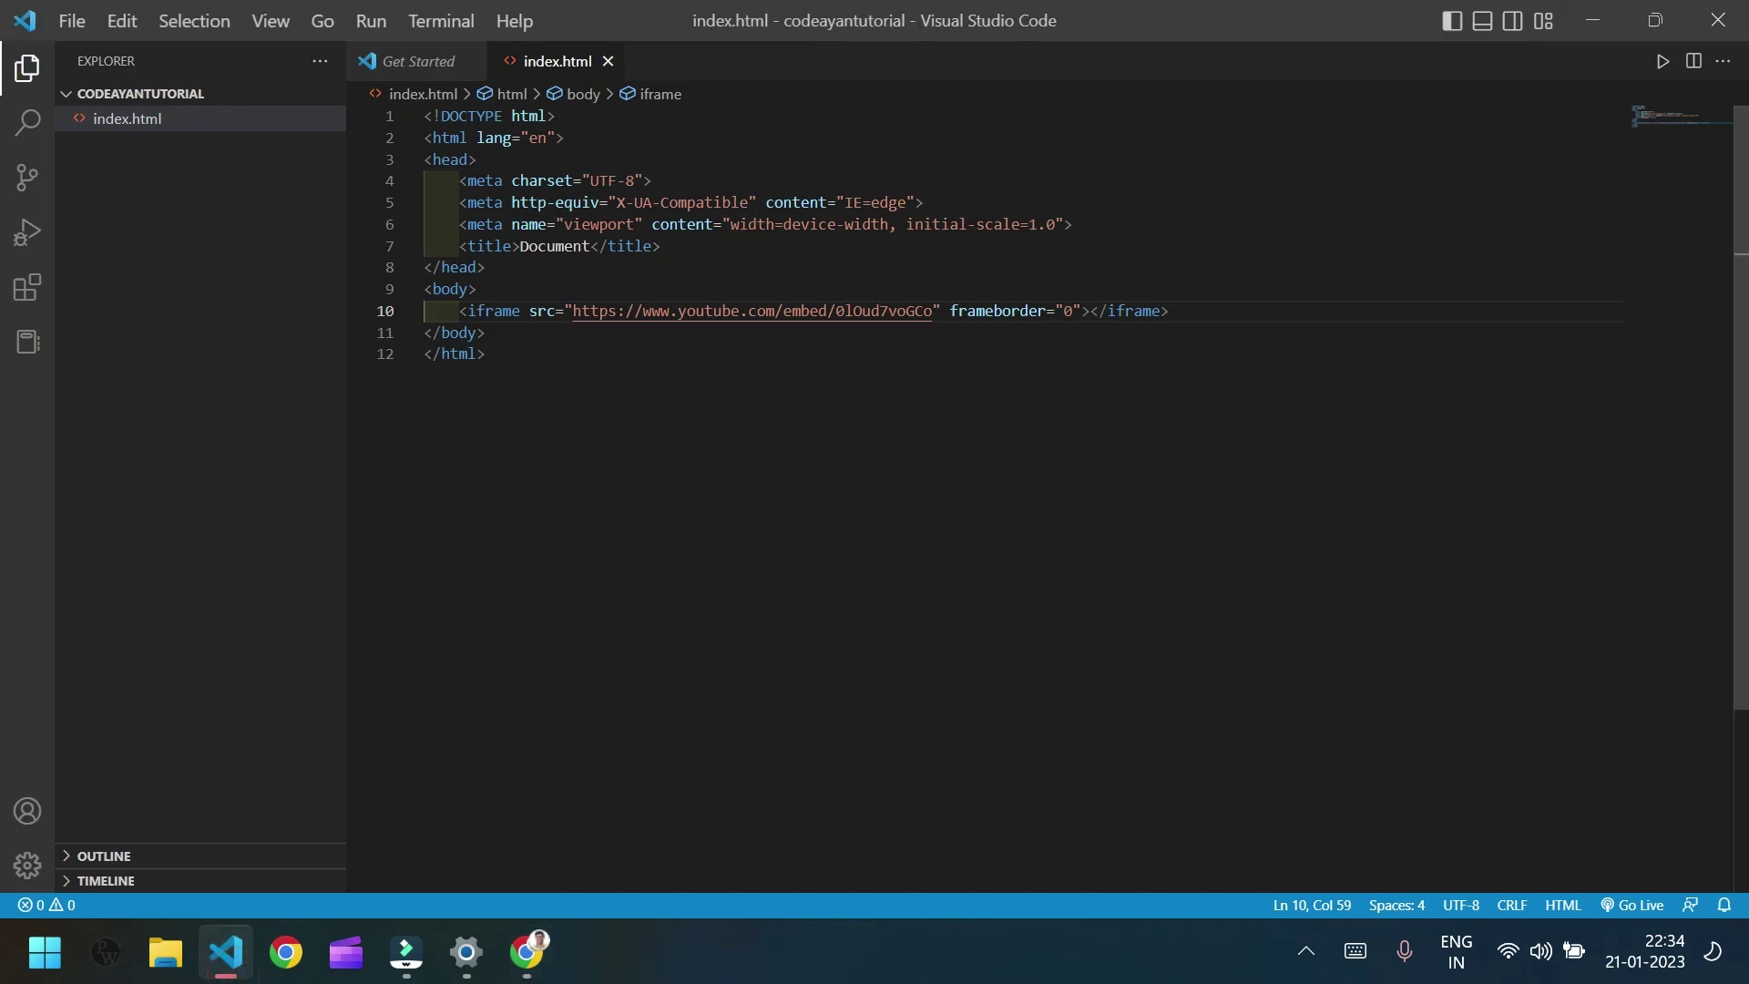
left_click(520, 311)
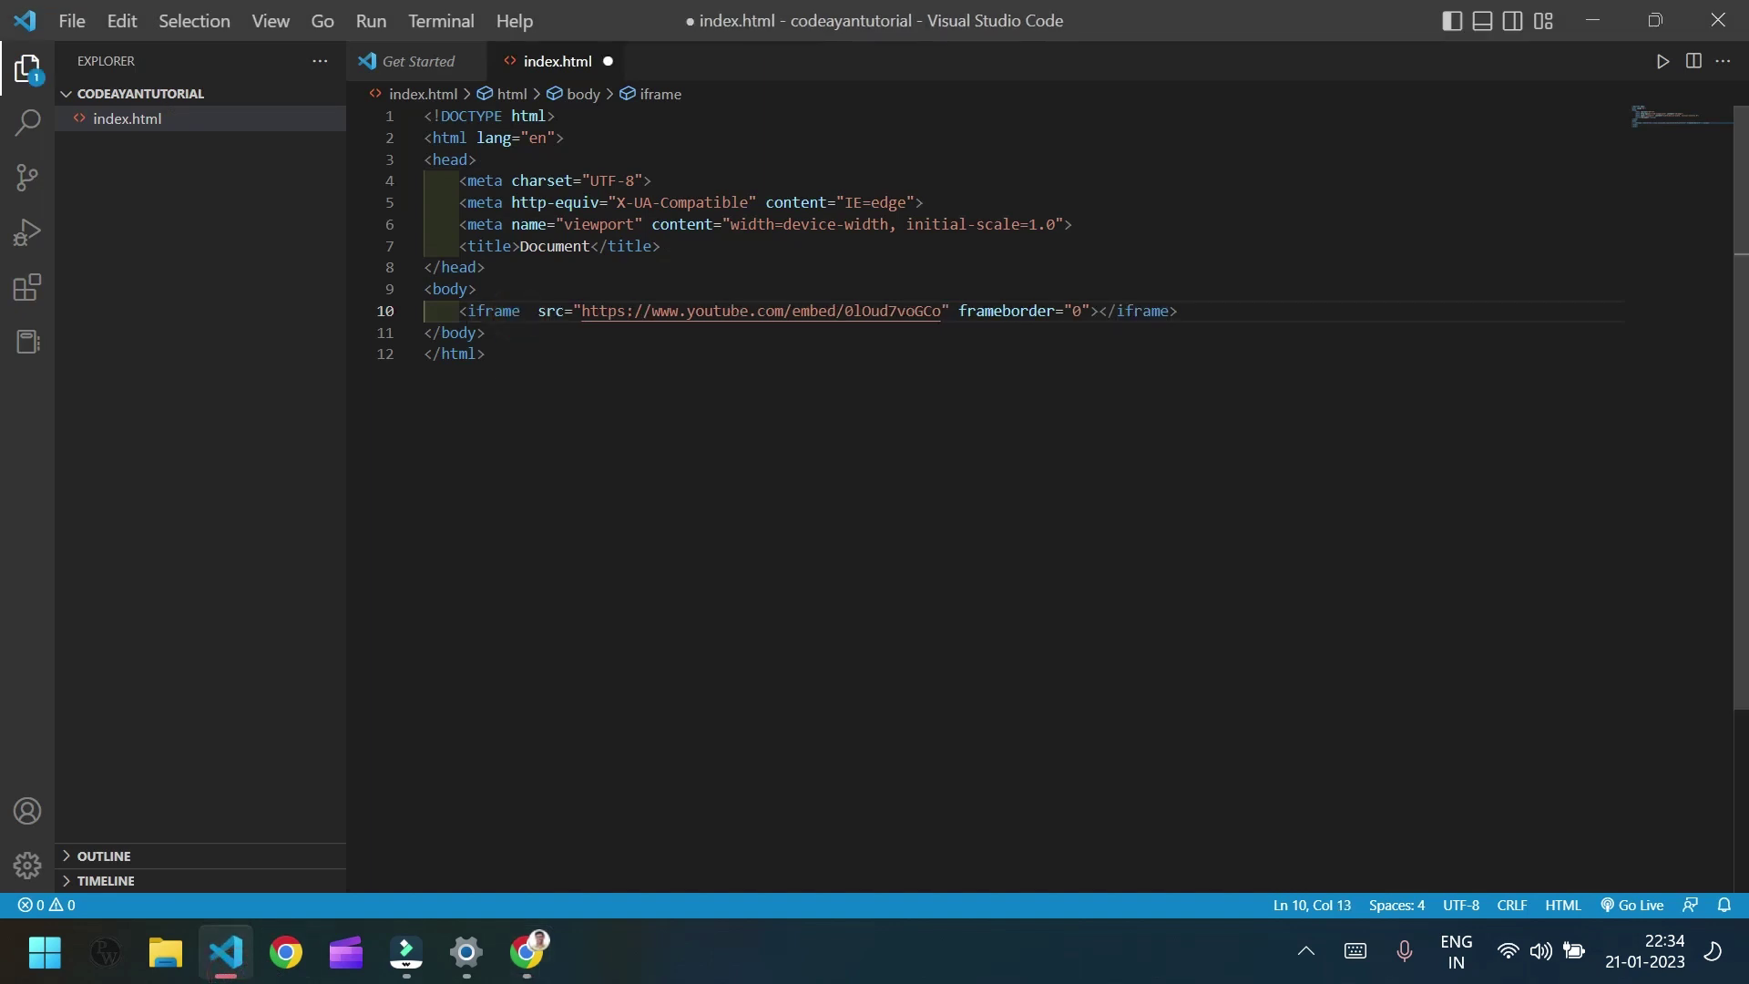
type("style")
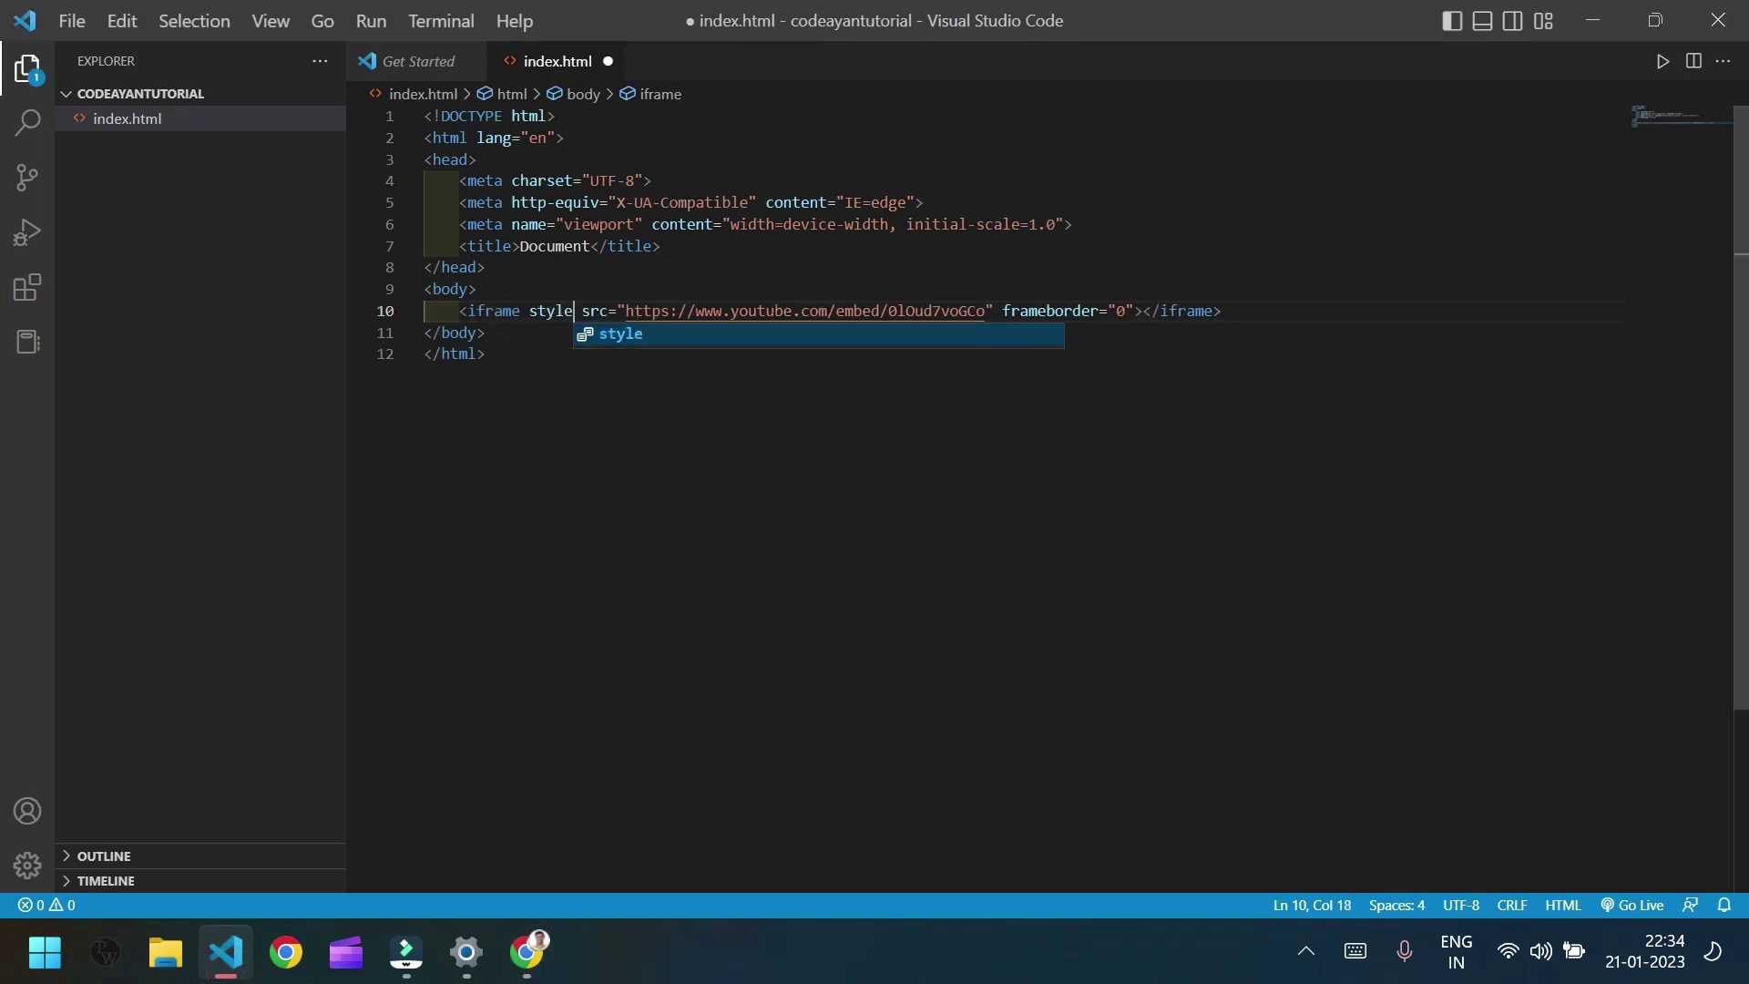
type("=\"")
key("BackSpace")
key("Down")
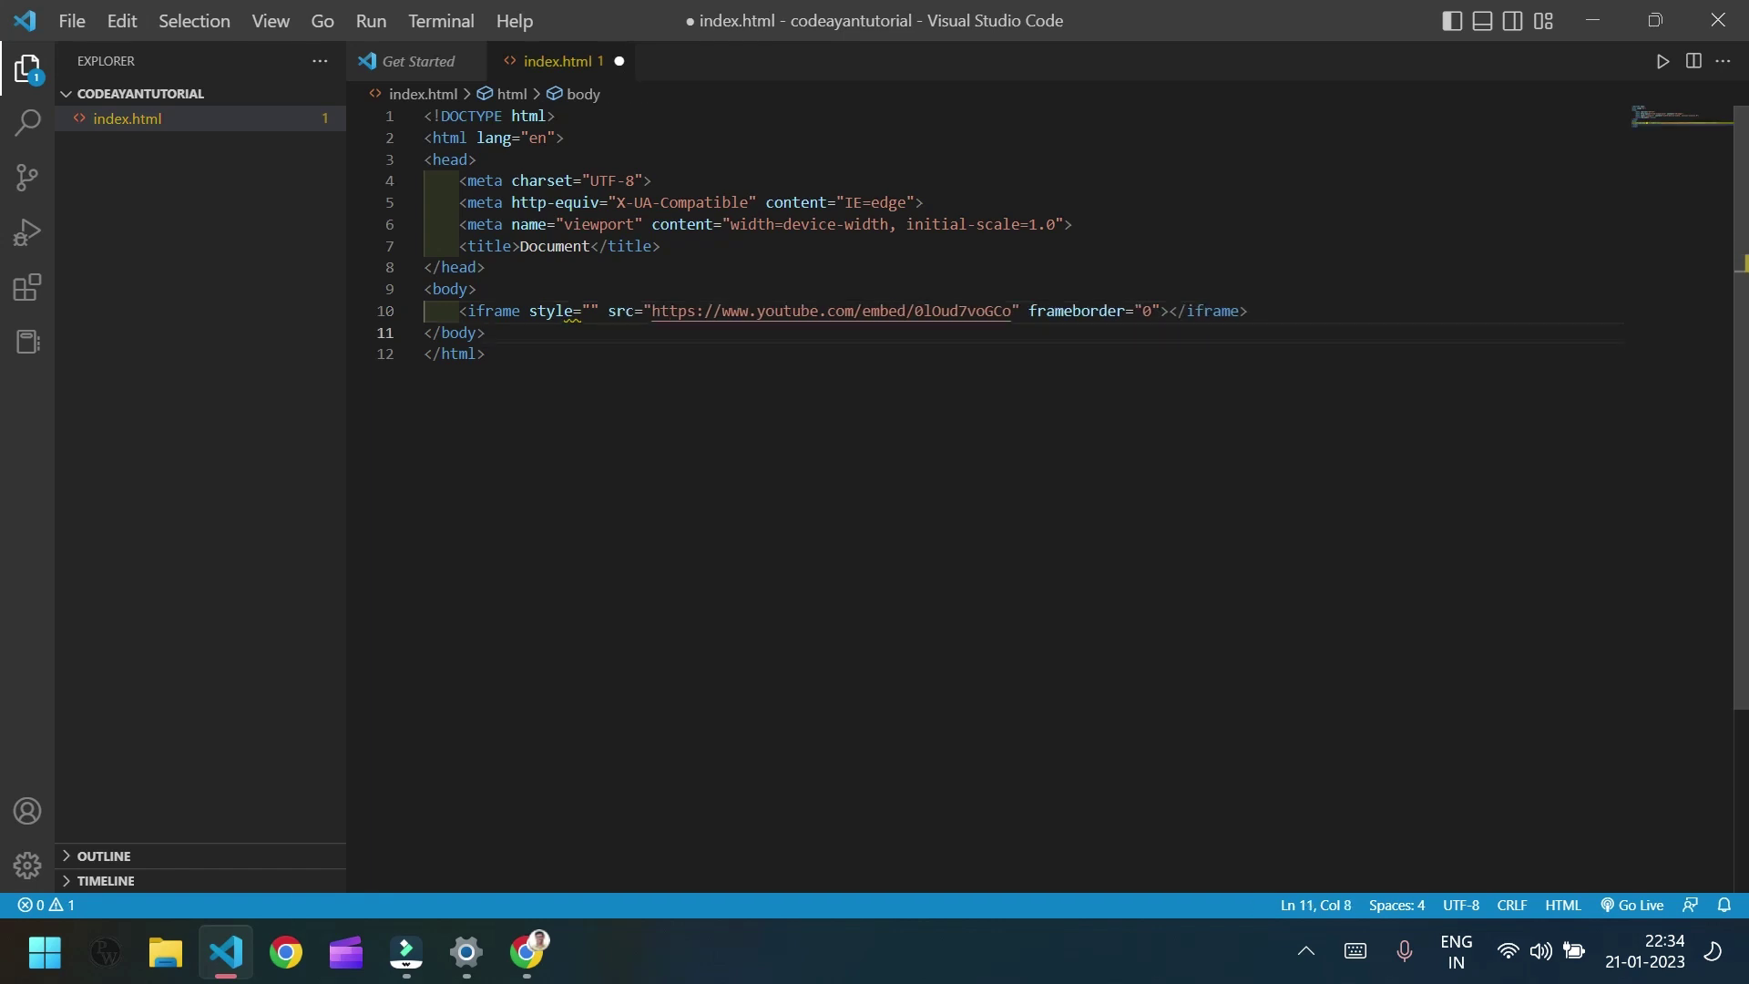
left_click(591, 309)
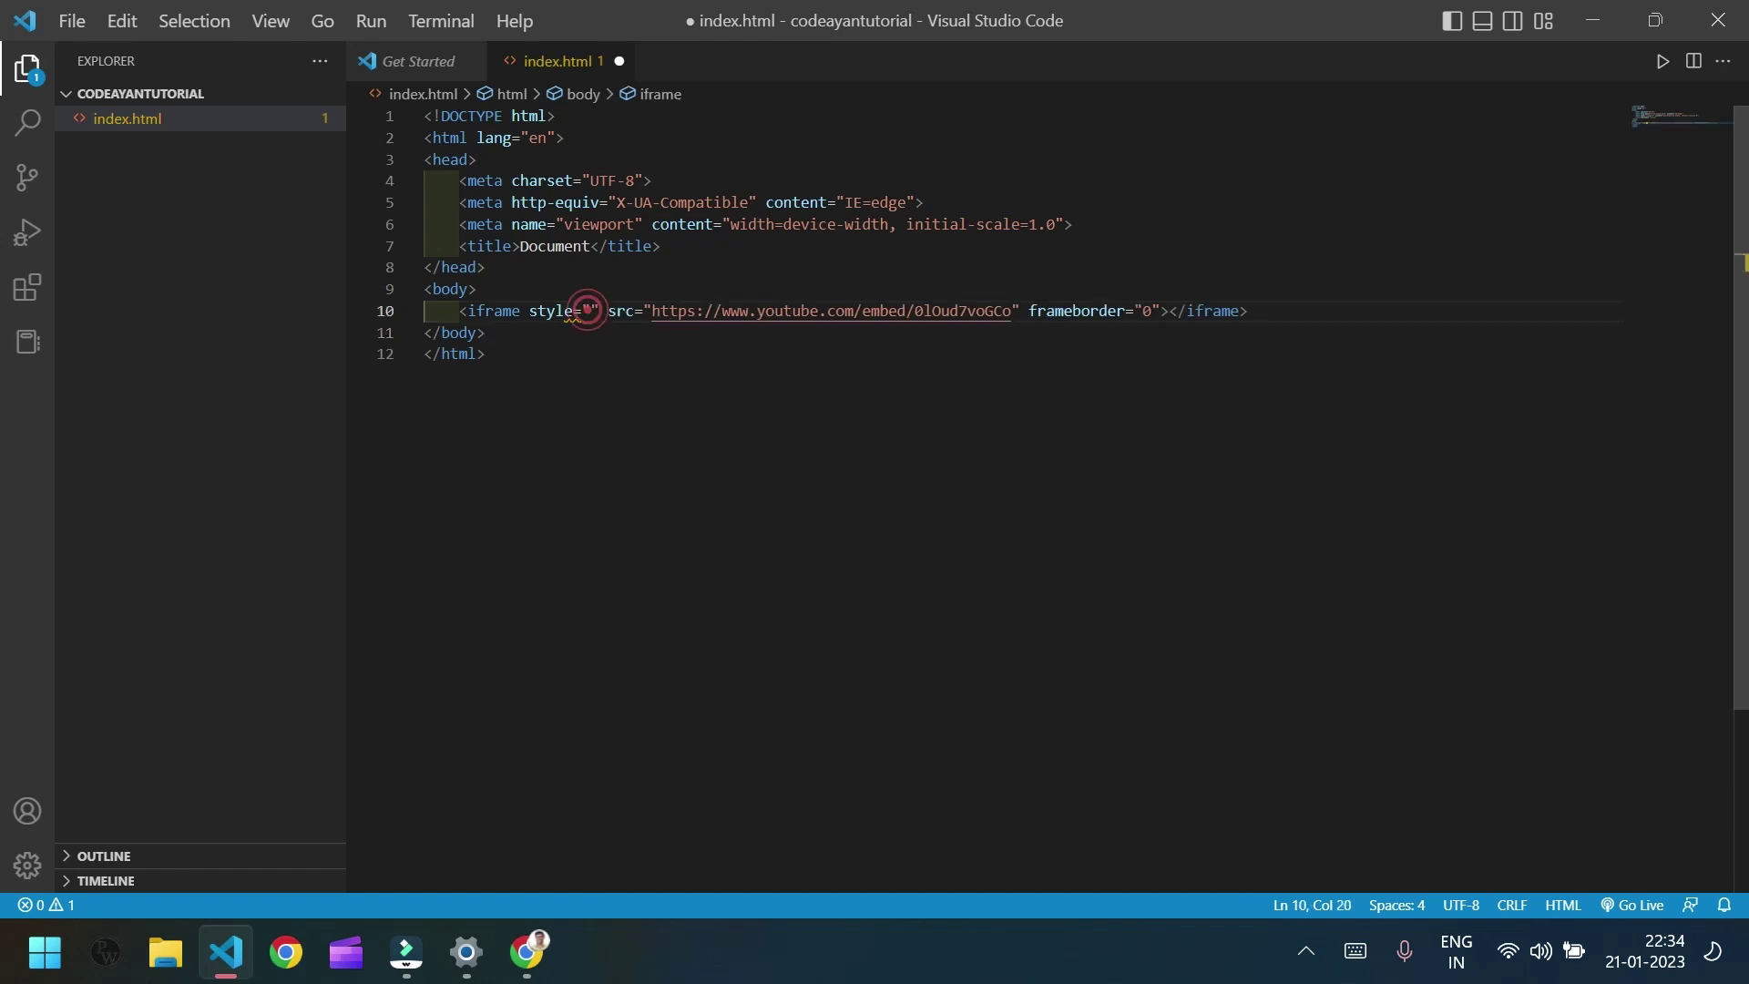
type("height: ")
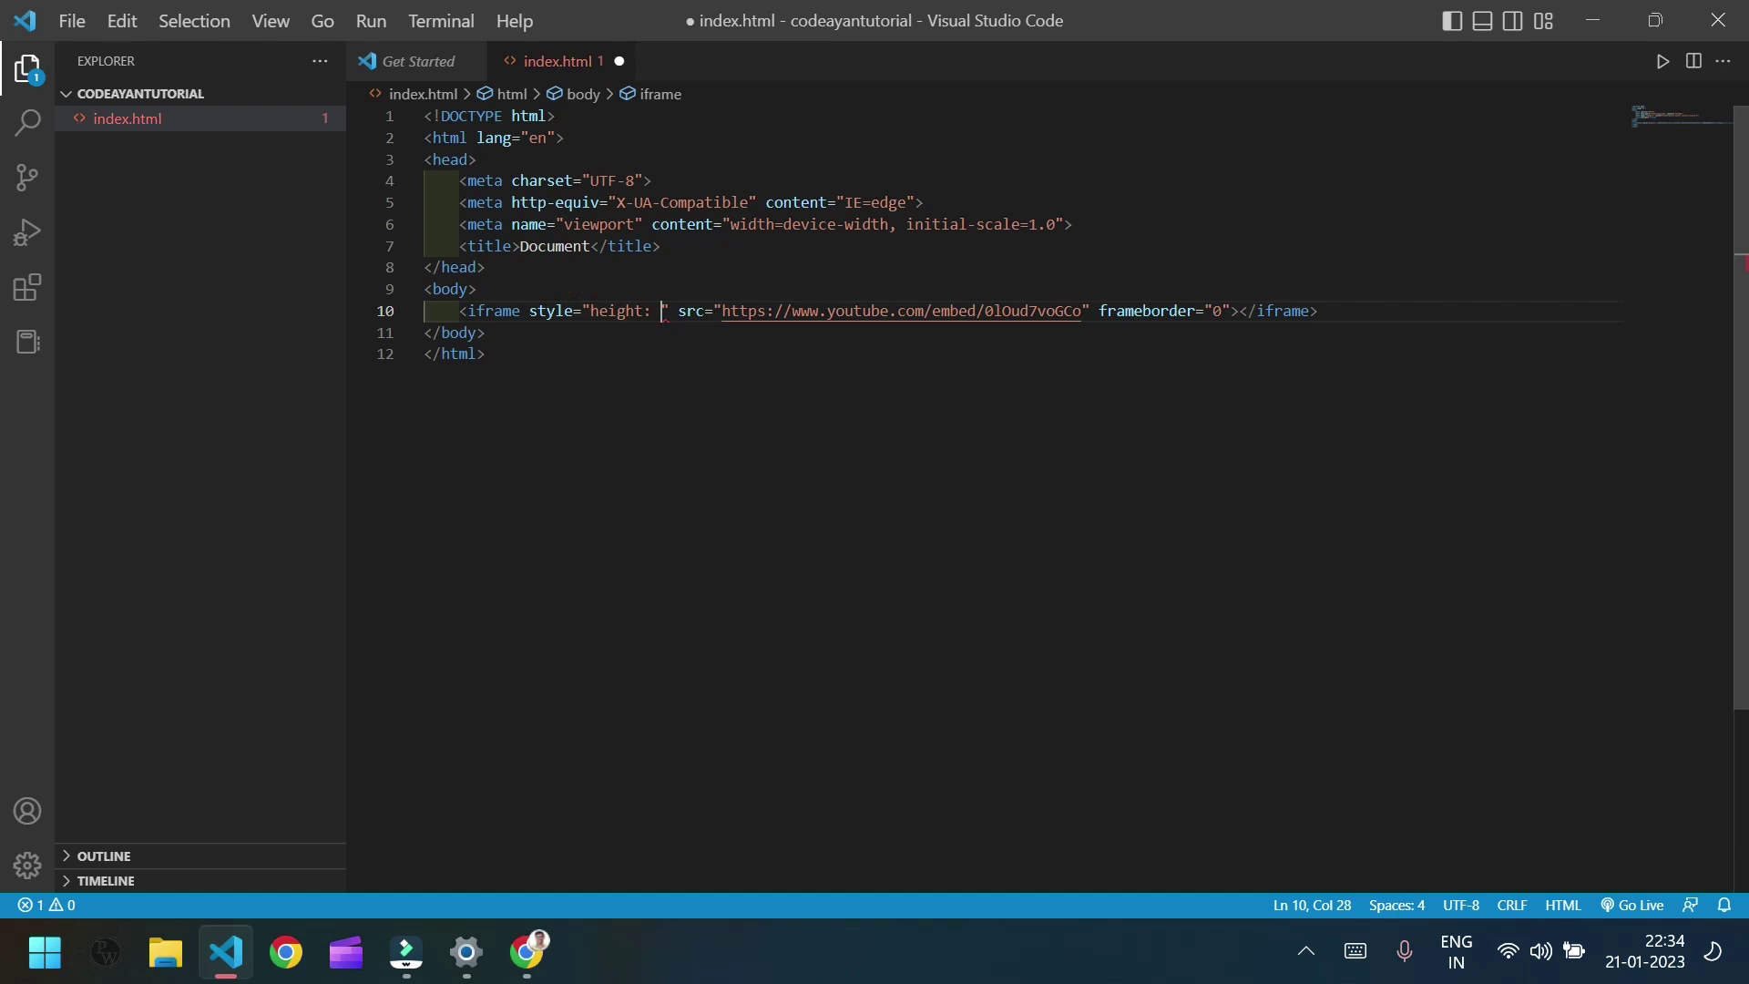
type("400px; ")
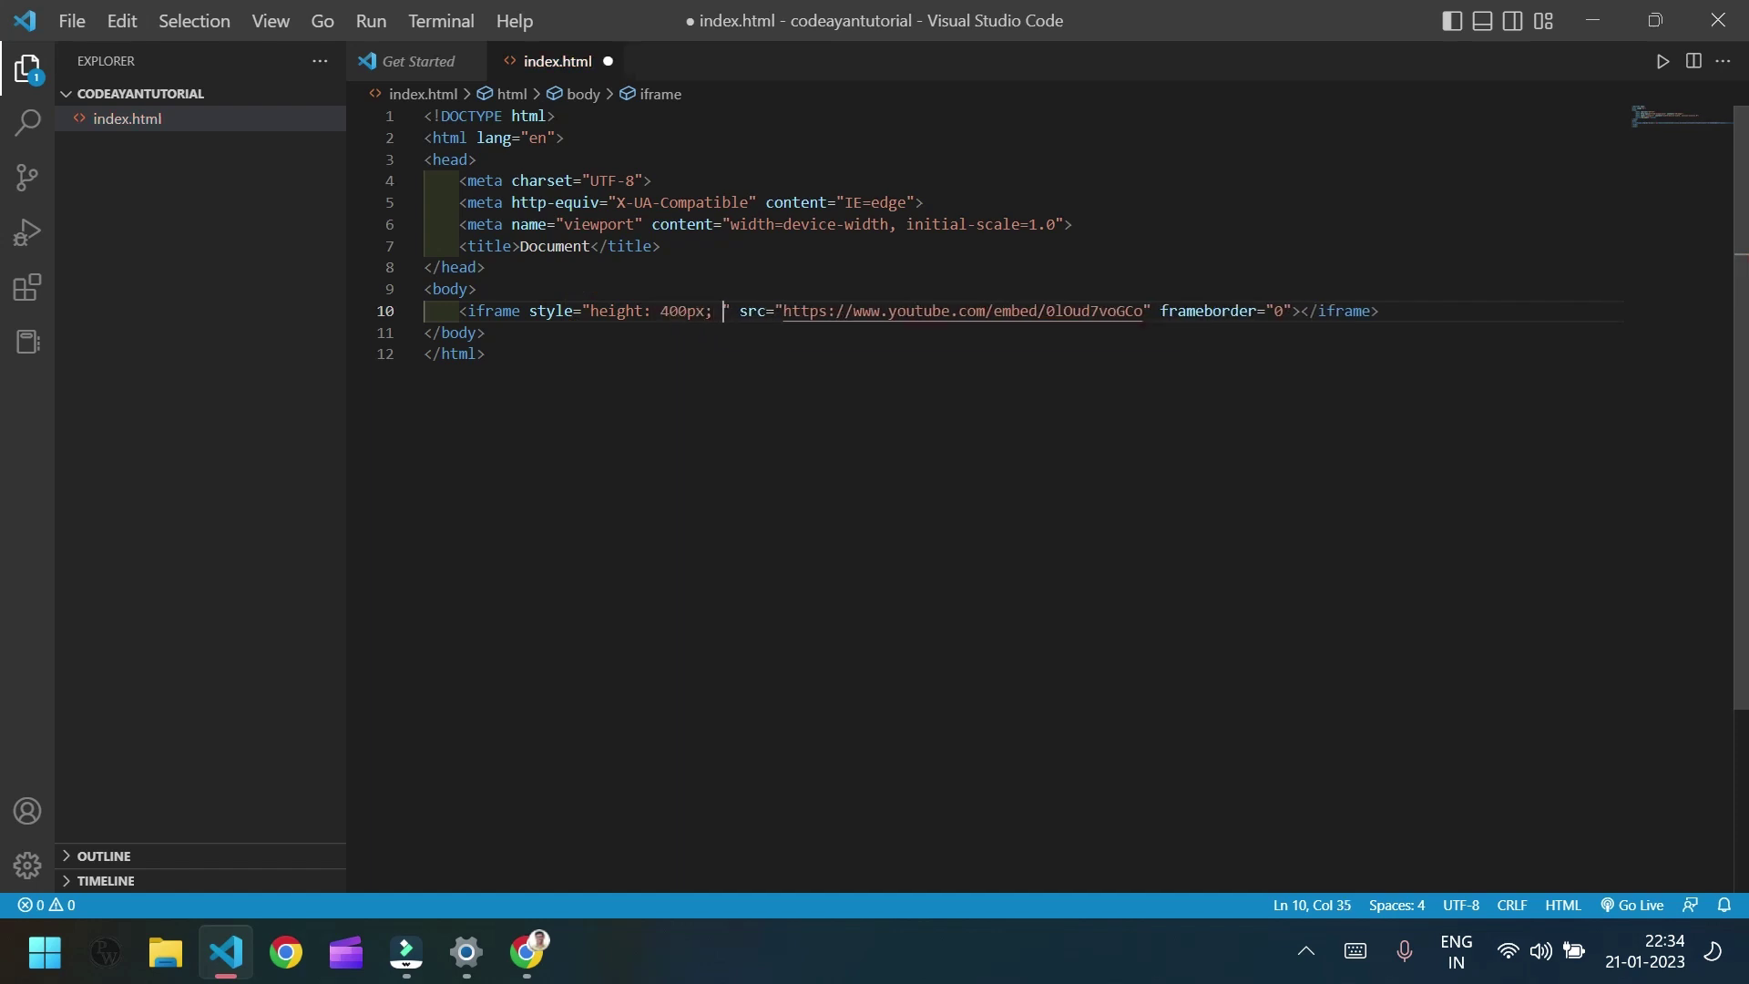
type("width:")
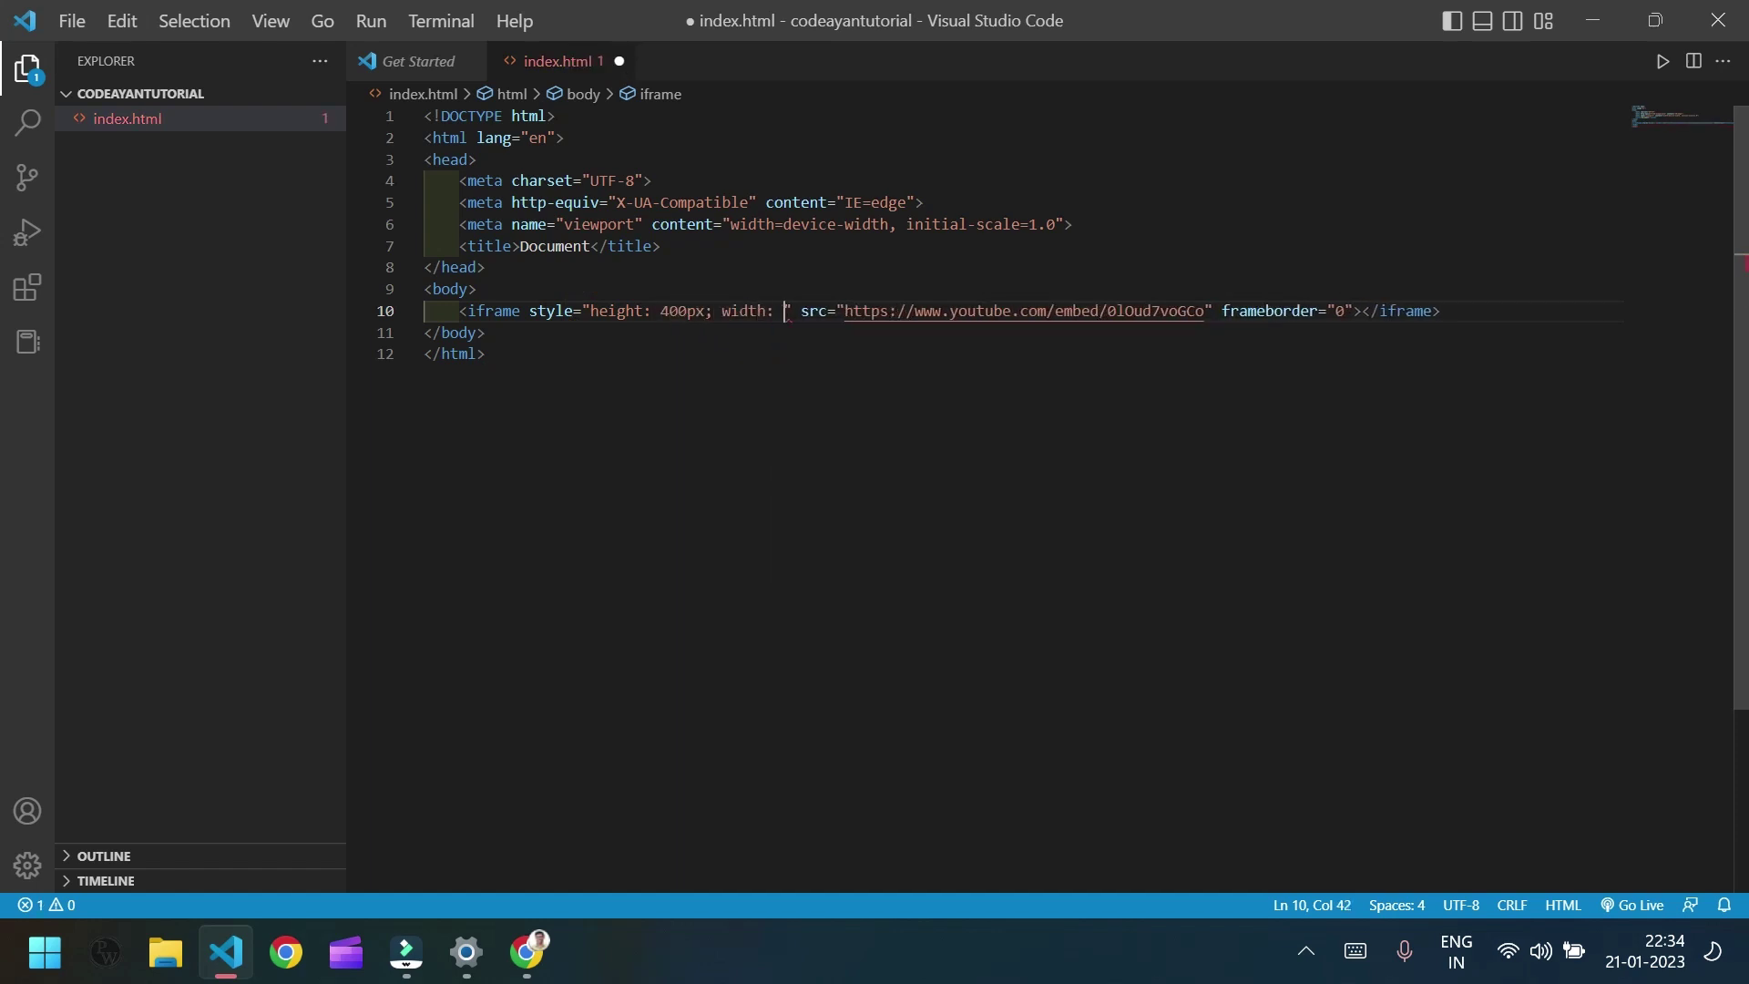
type("600px")
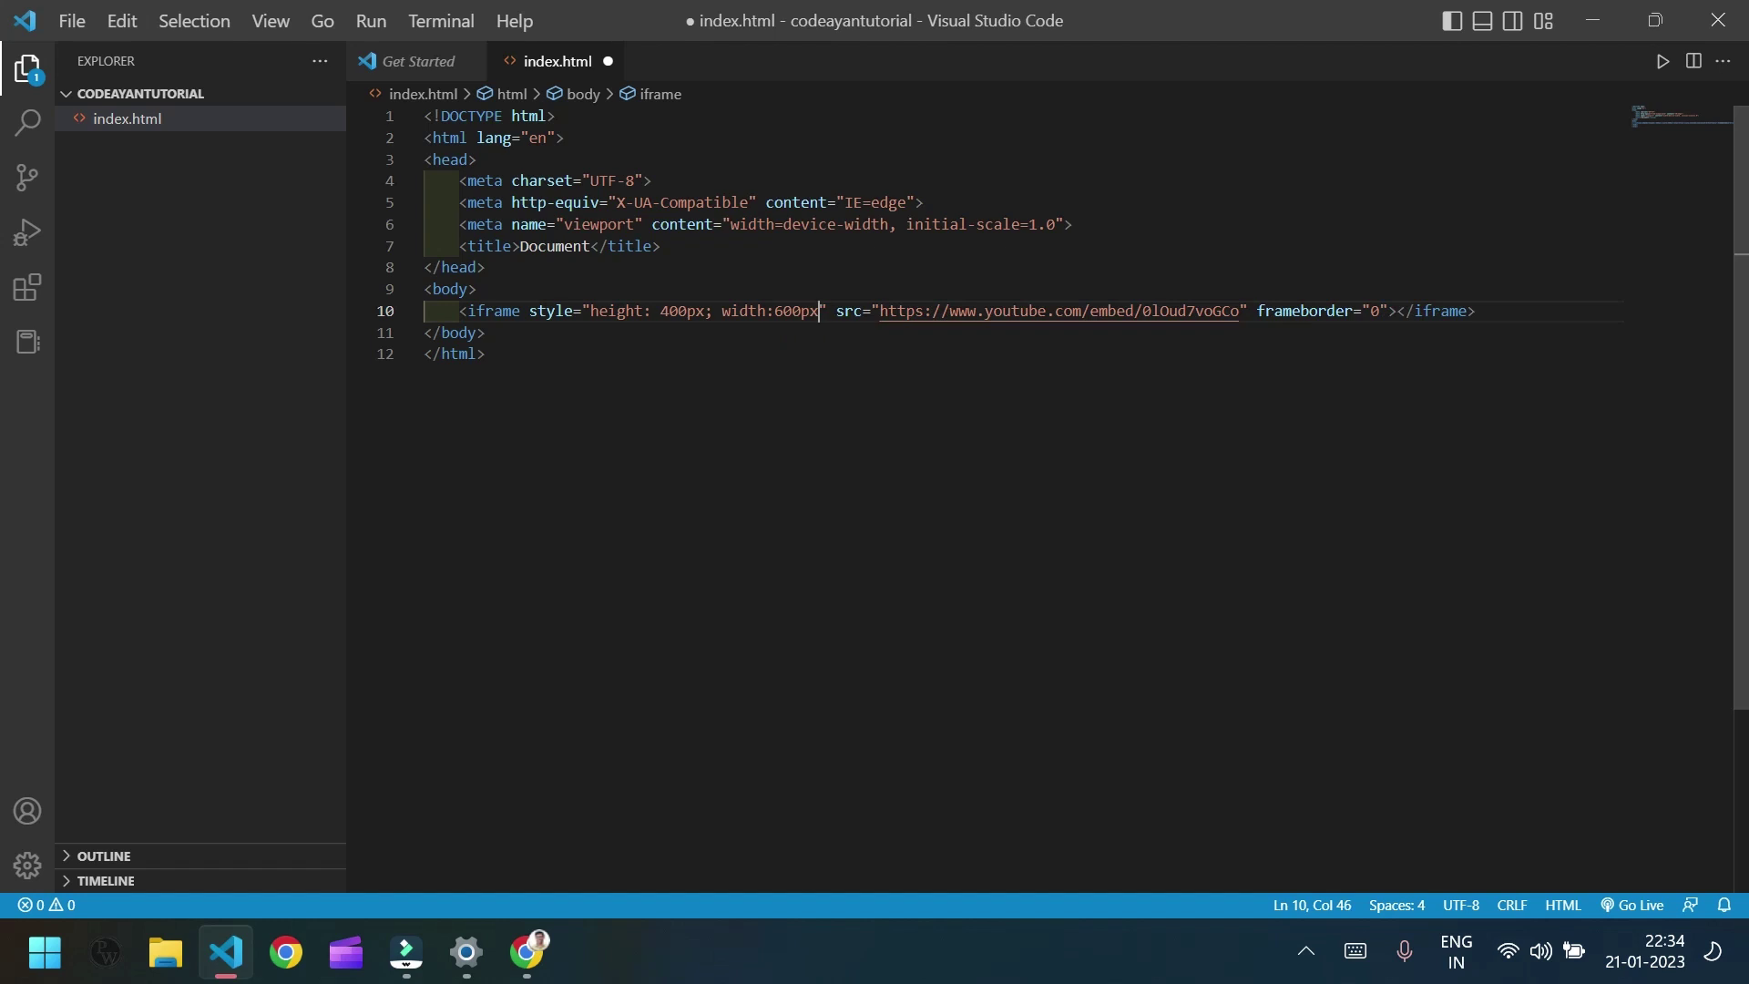
key("ctrl+s")
Reload the Chrome preview, then play and pause the resized India Stock Footage embed
left_click(527, 953)
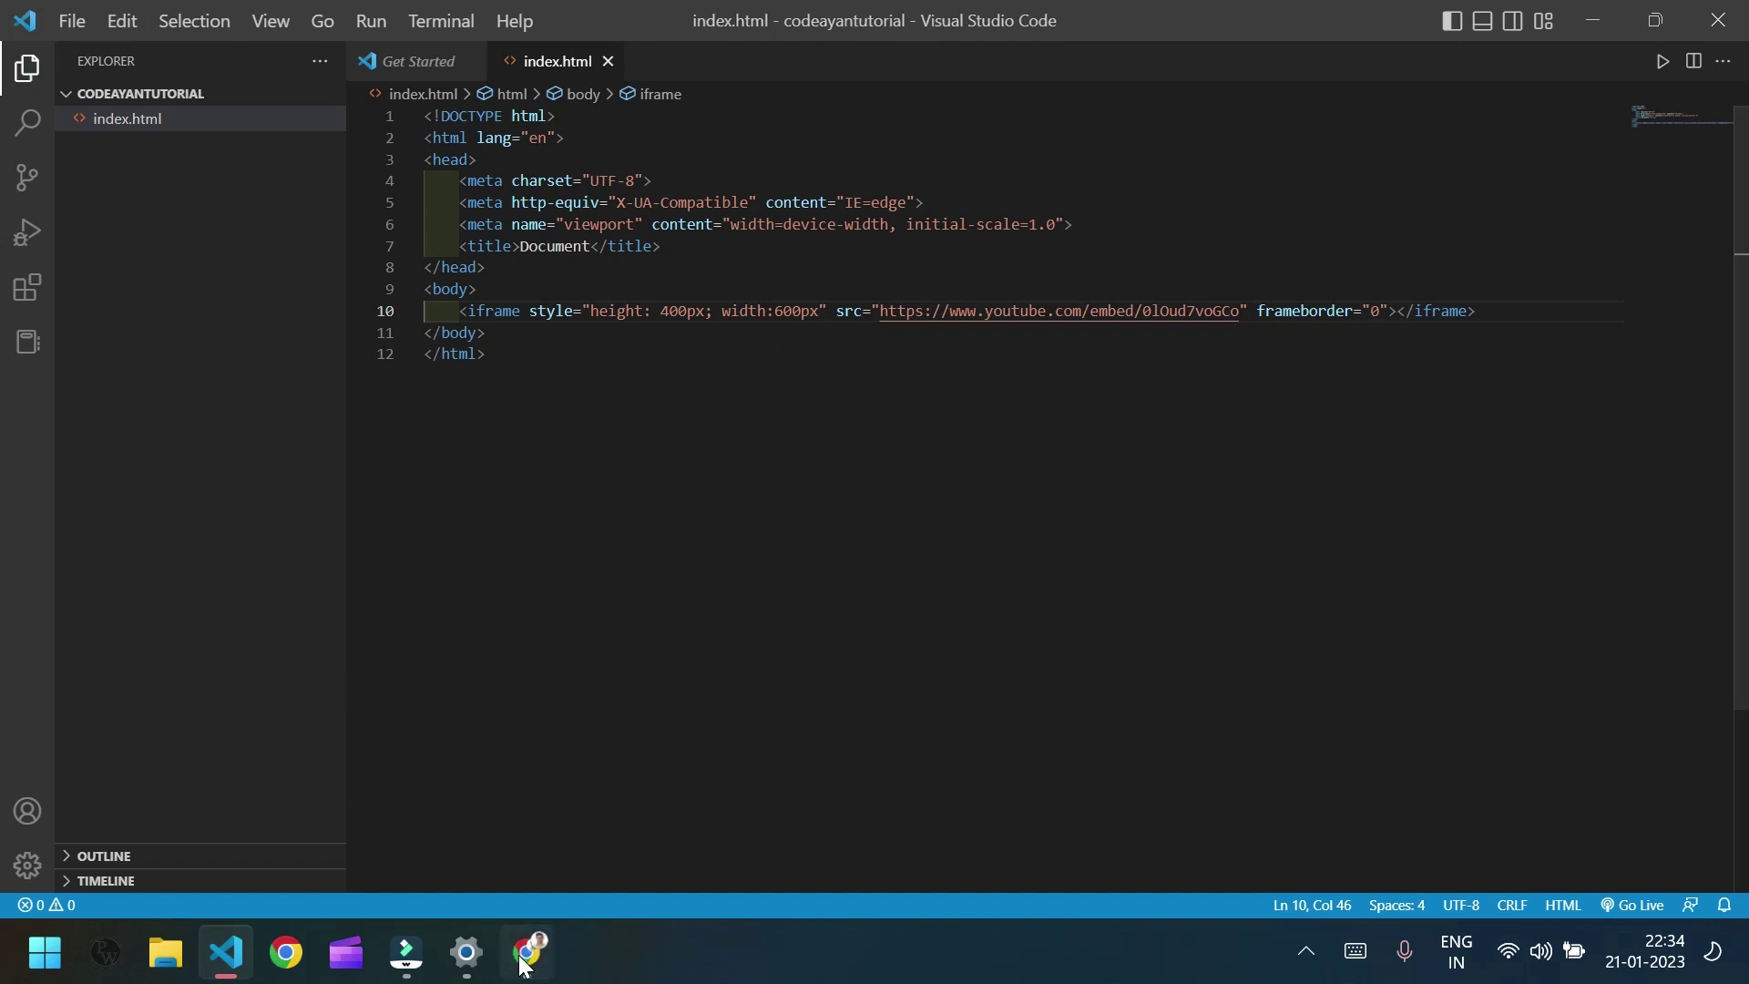
key("ctrl+r")
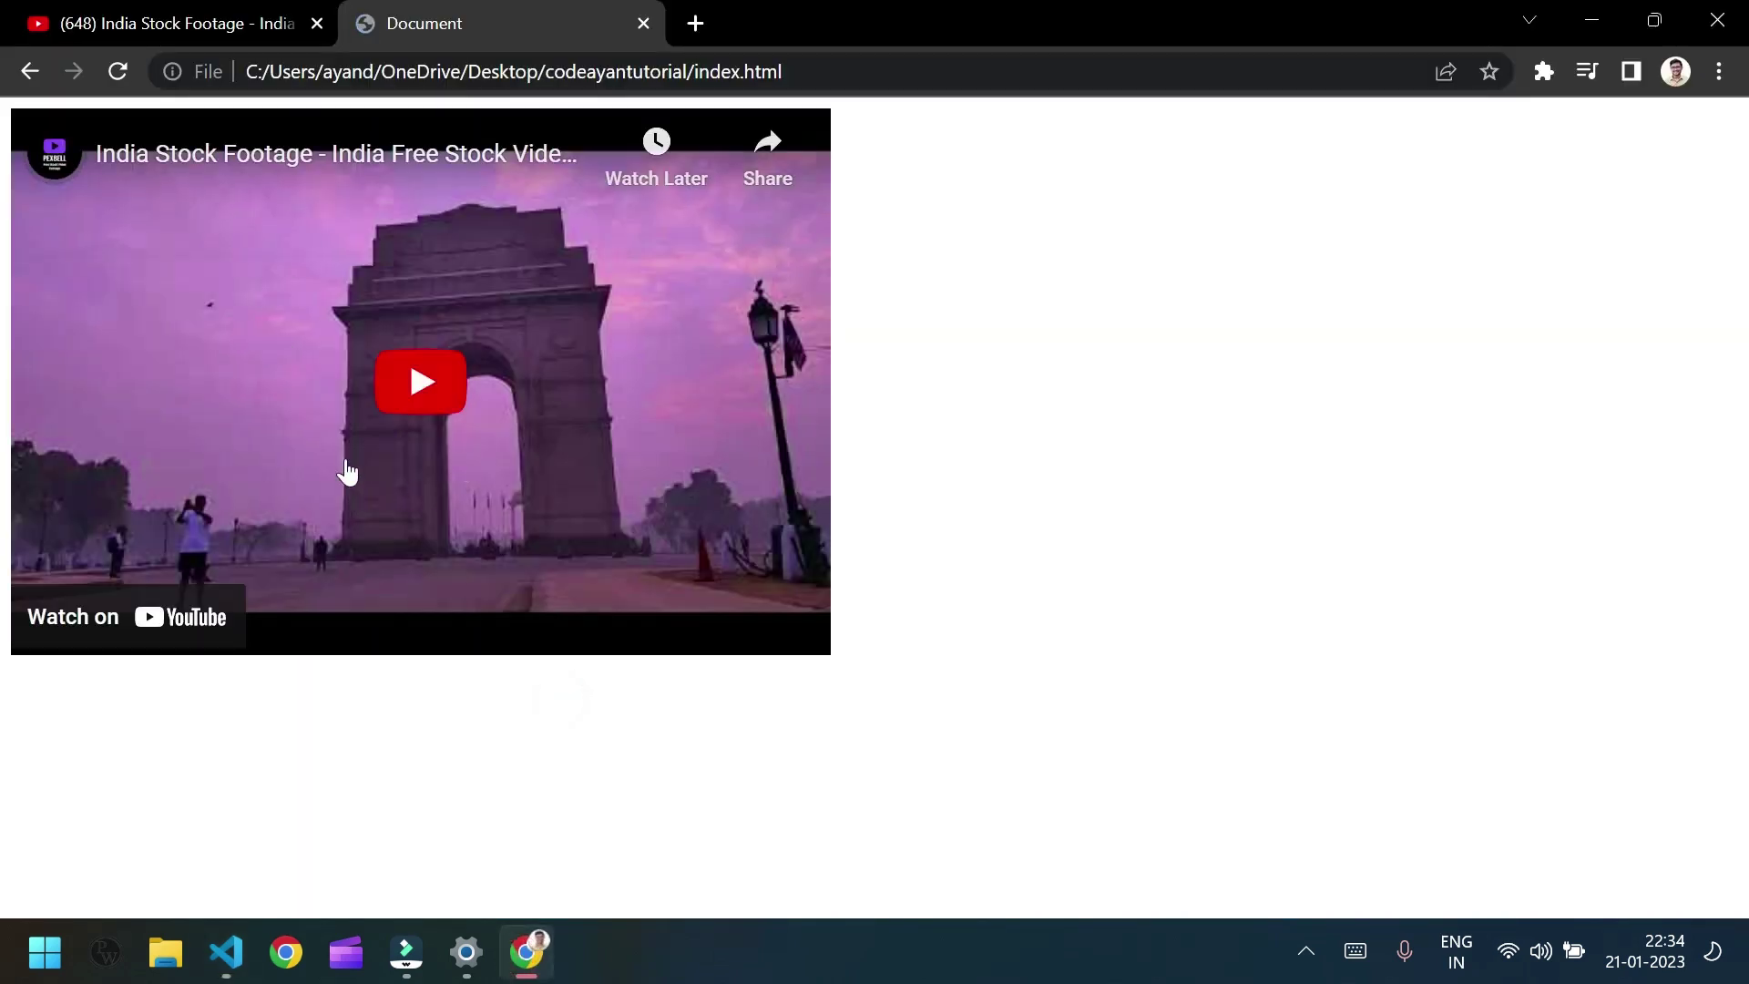
left_click(381, 409)
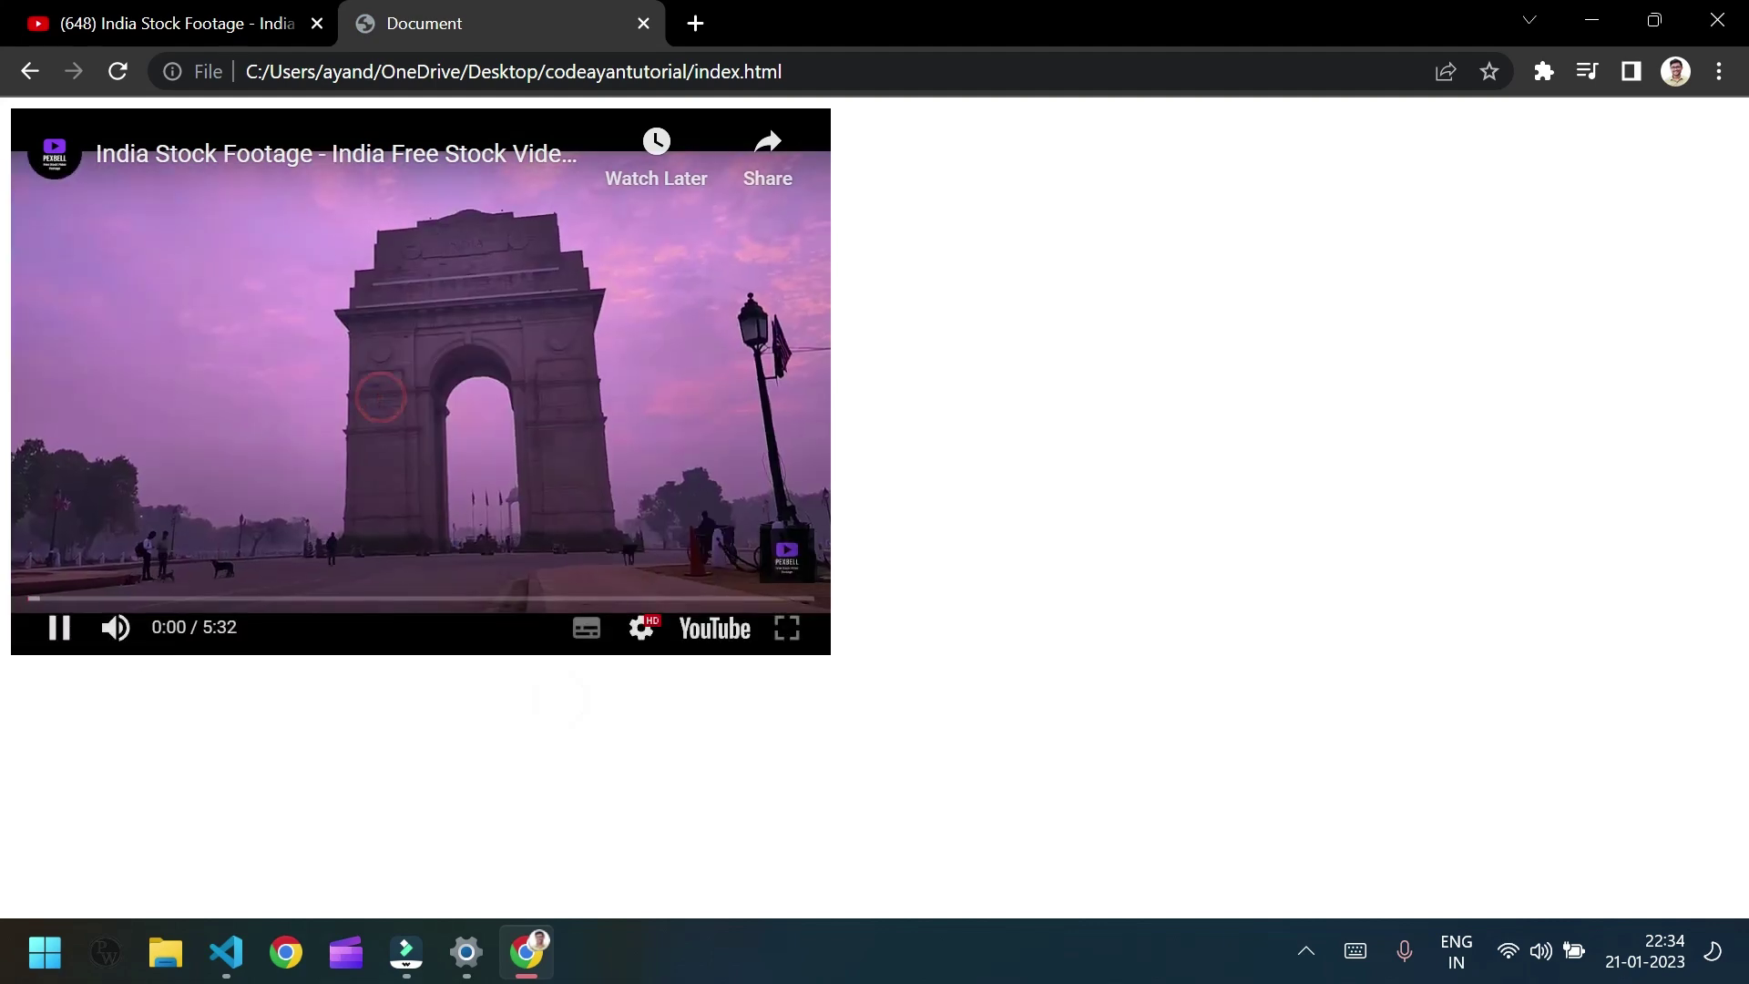
left_click(338, 453)
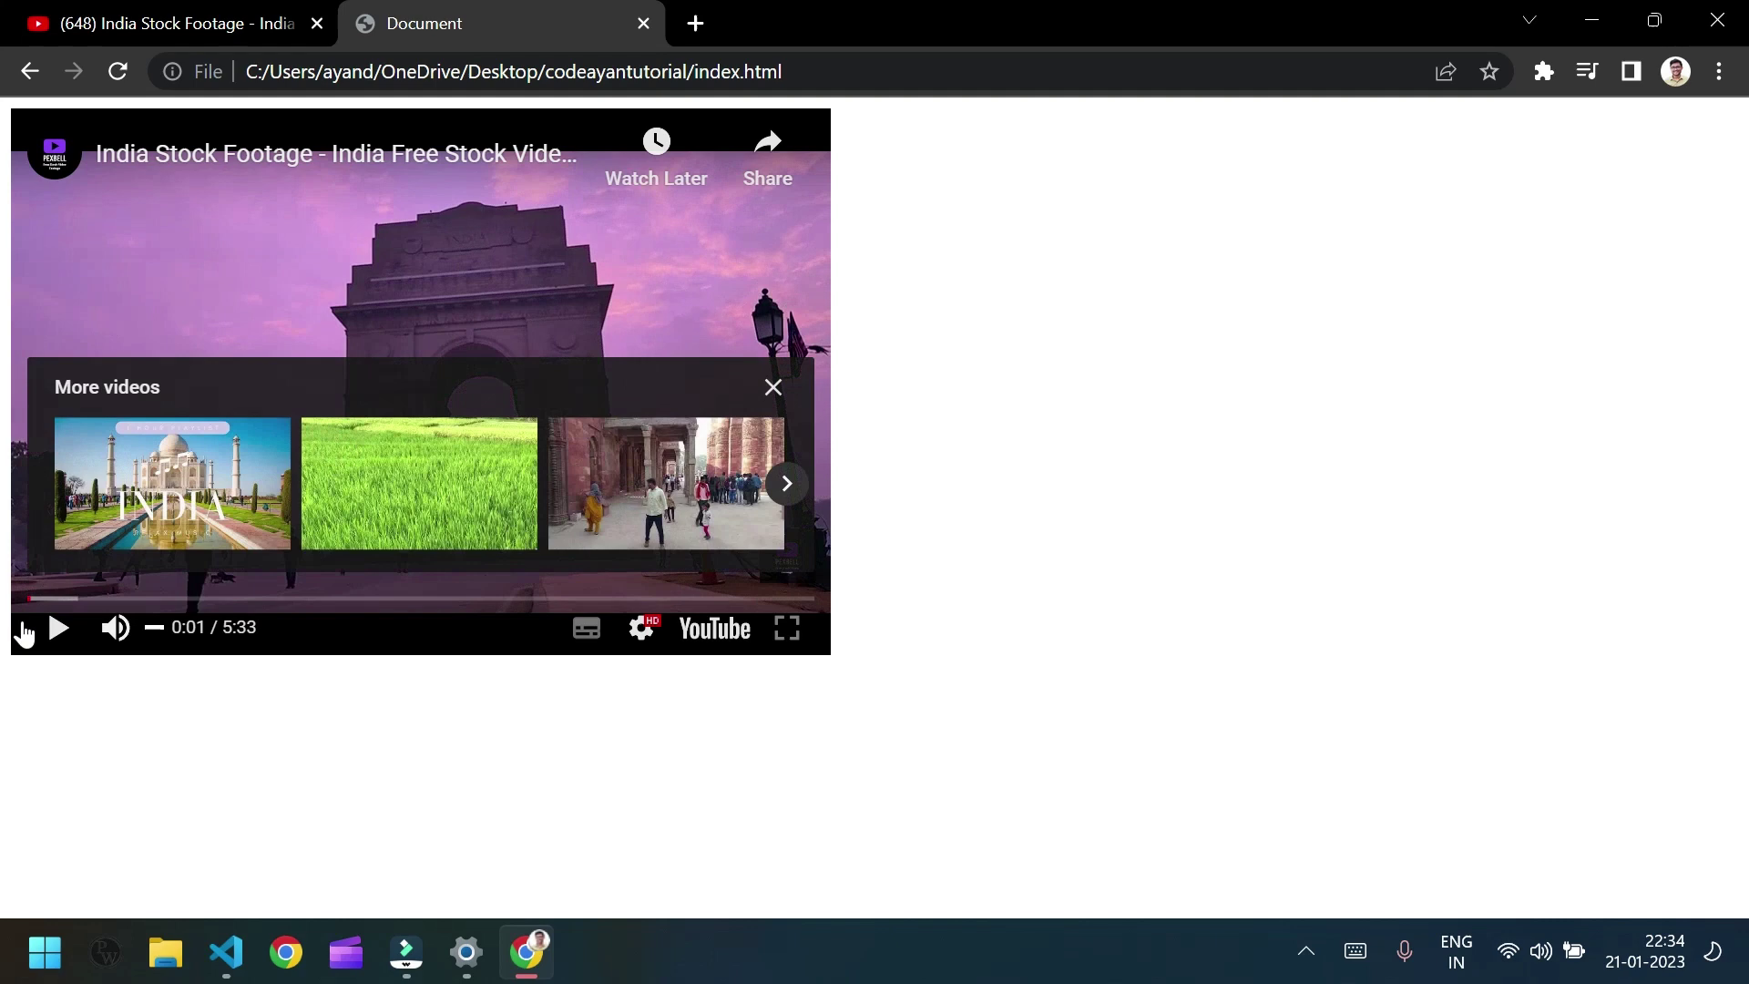
Append ?controls=0 to the end of the embed URL and save index.html
left_click(226, 952)
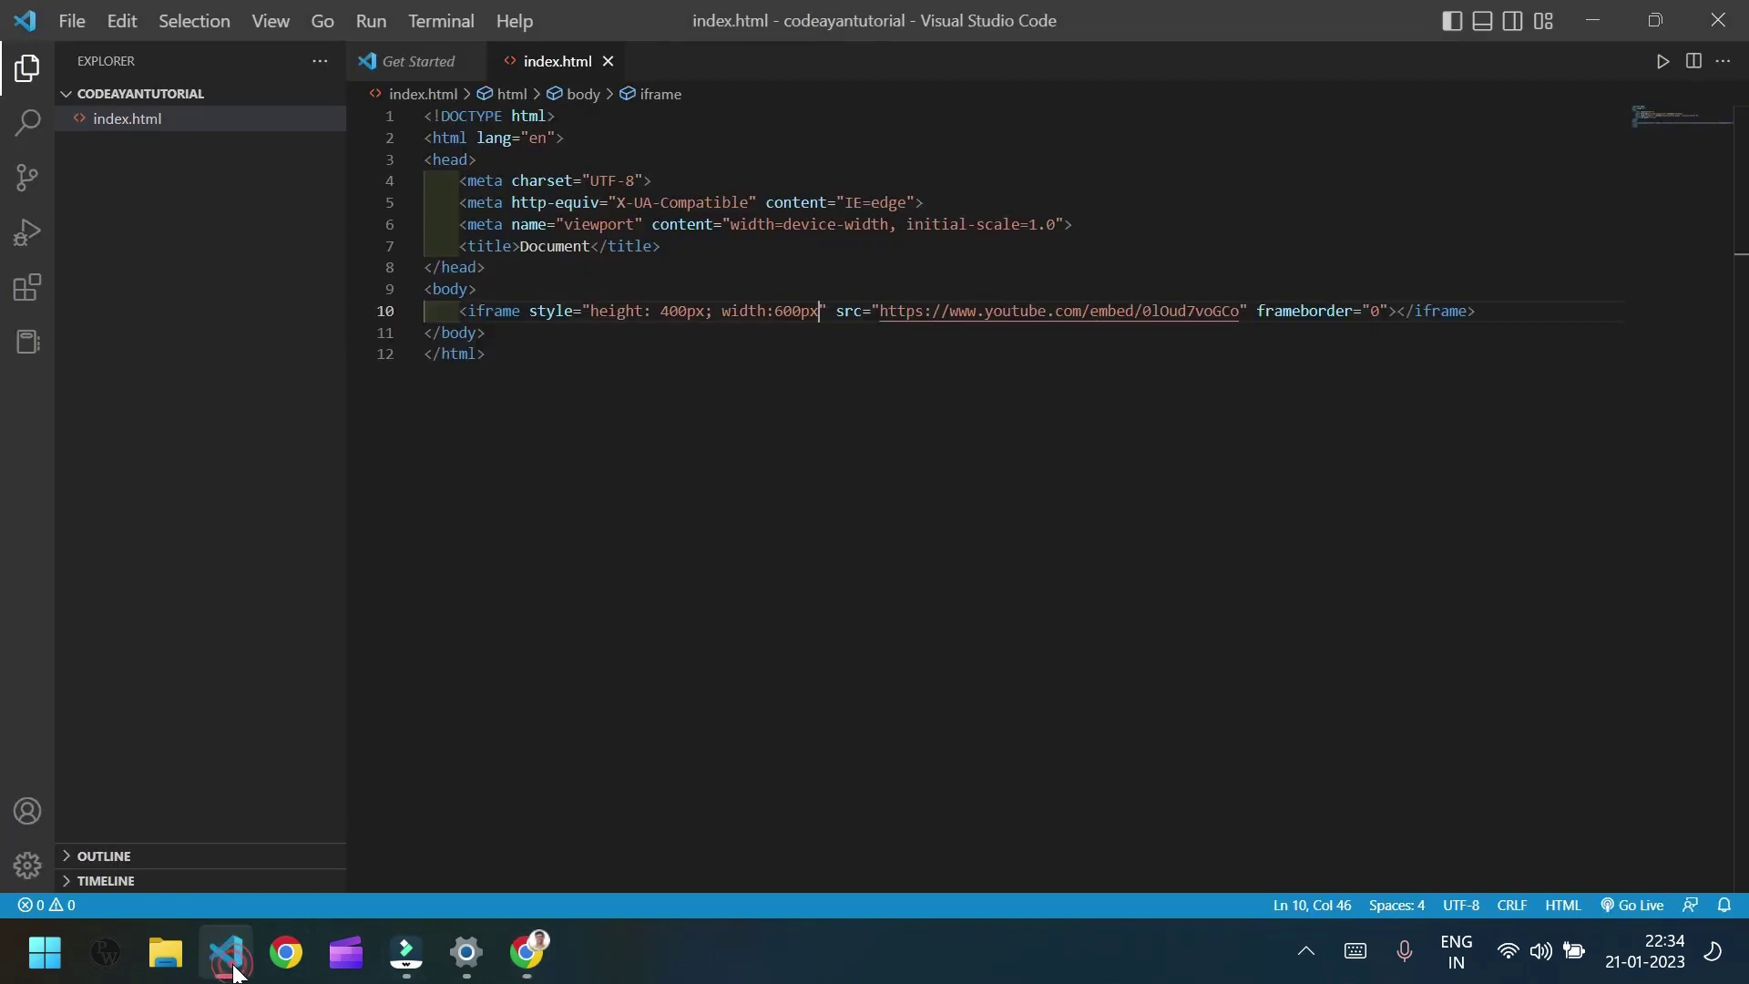
left_click(1241, 311)
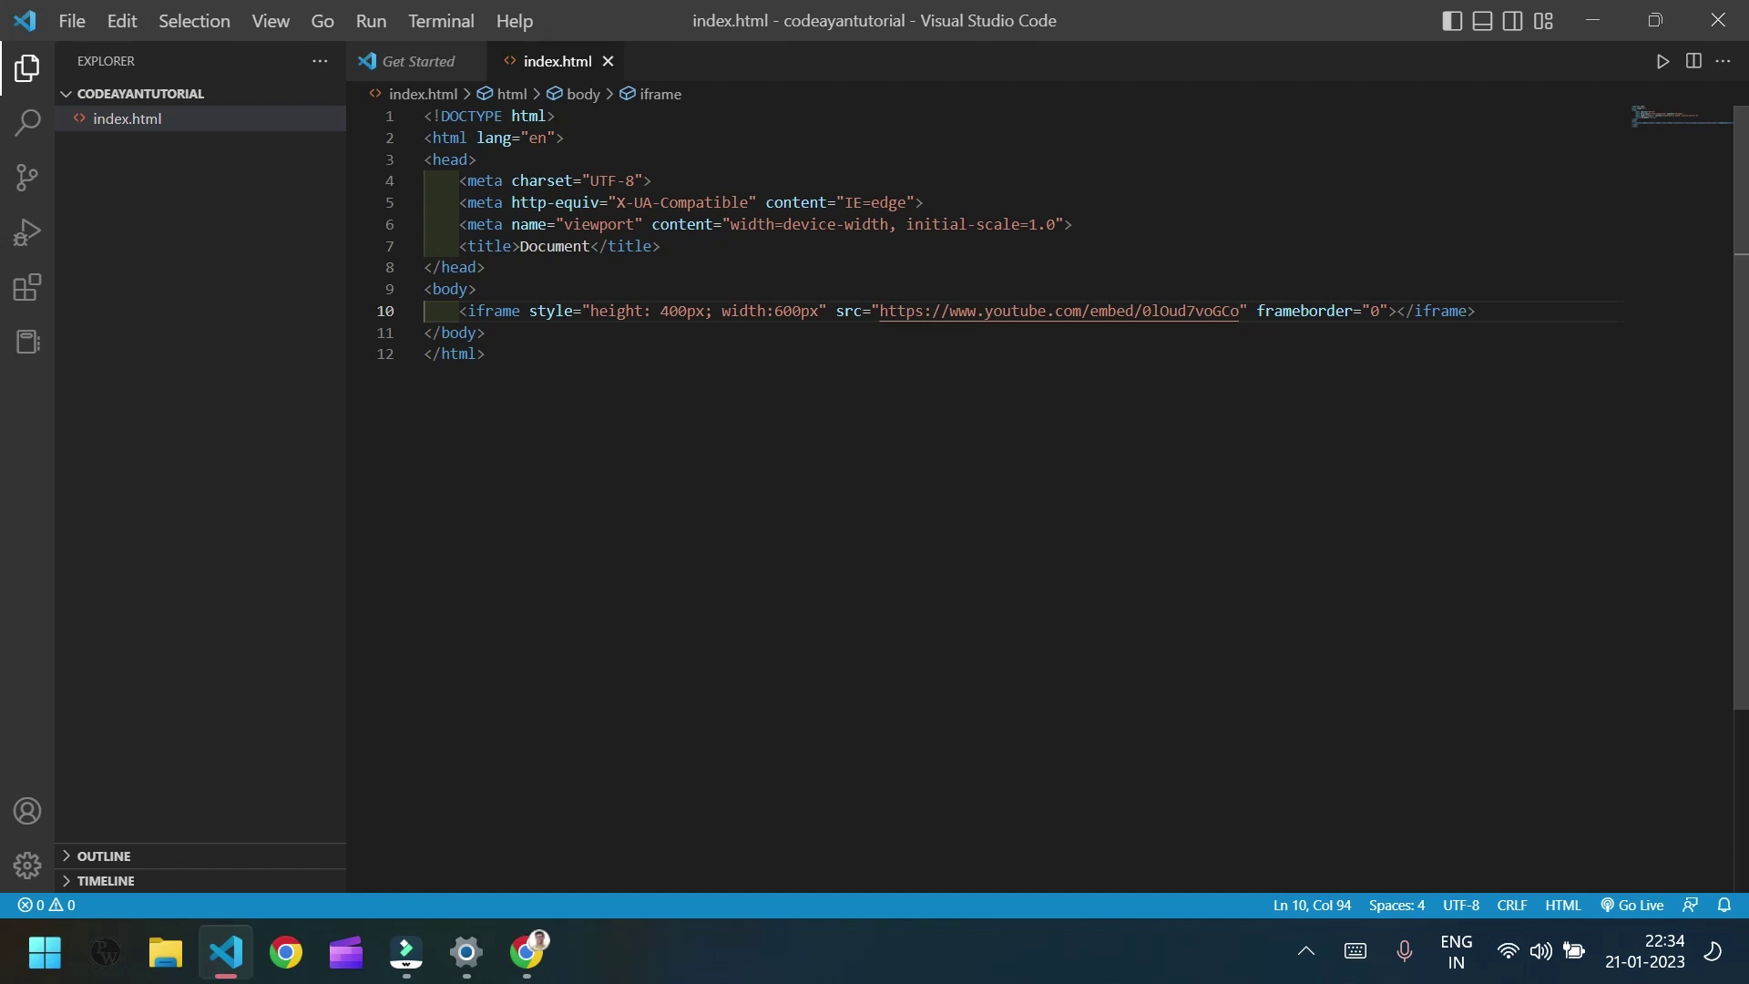
type("?")
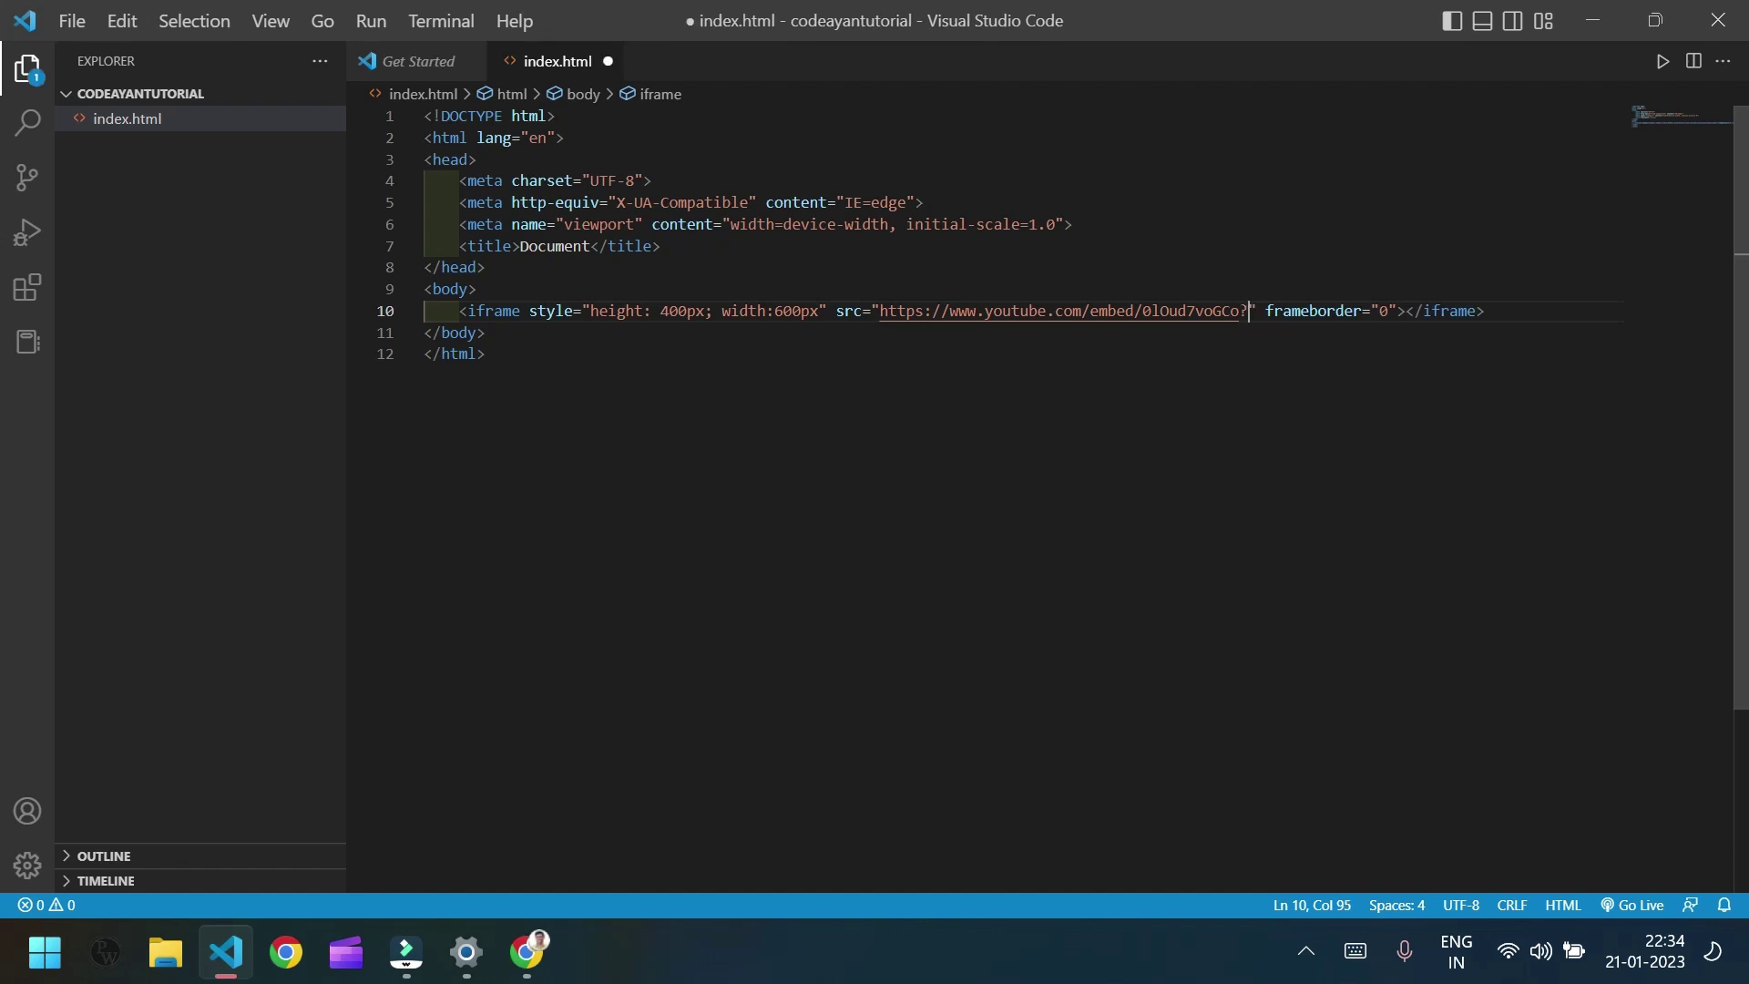
type("controls")
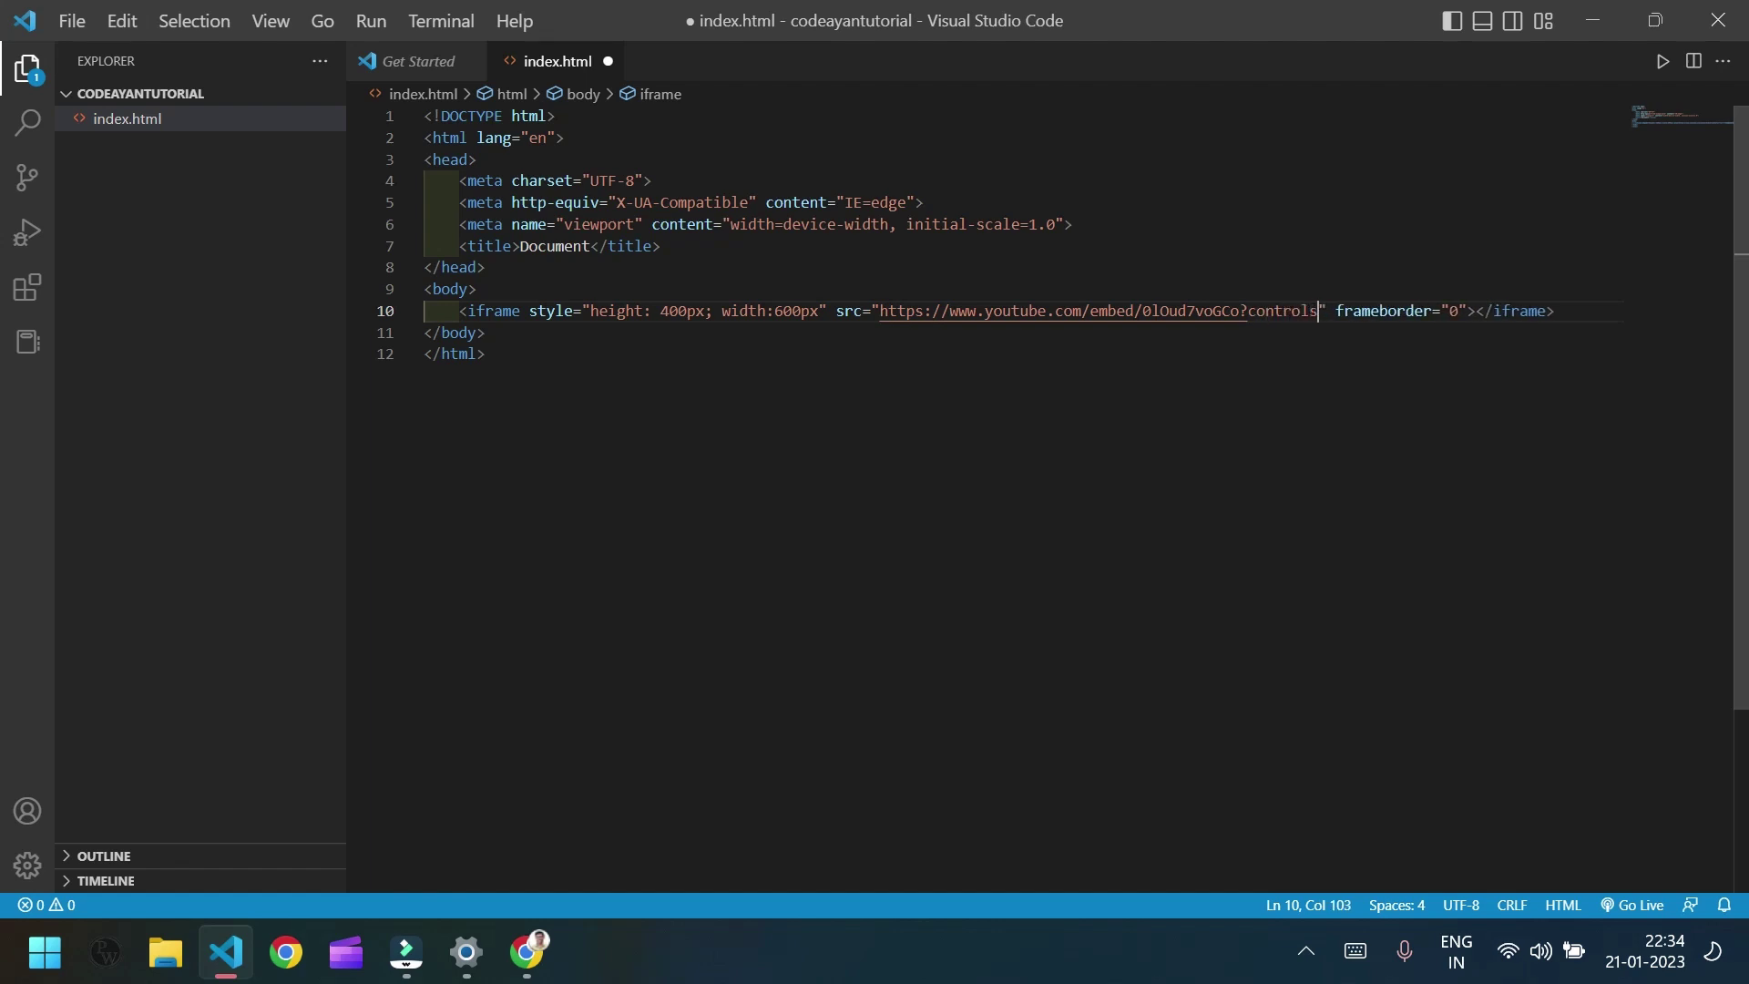
type("=0")
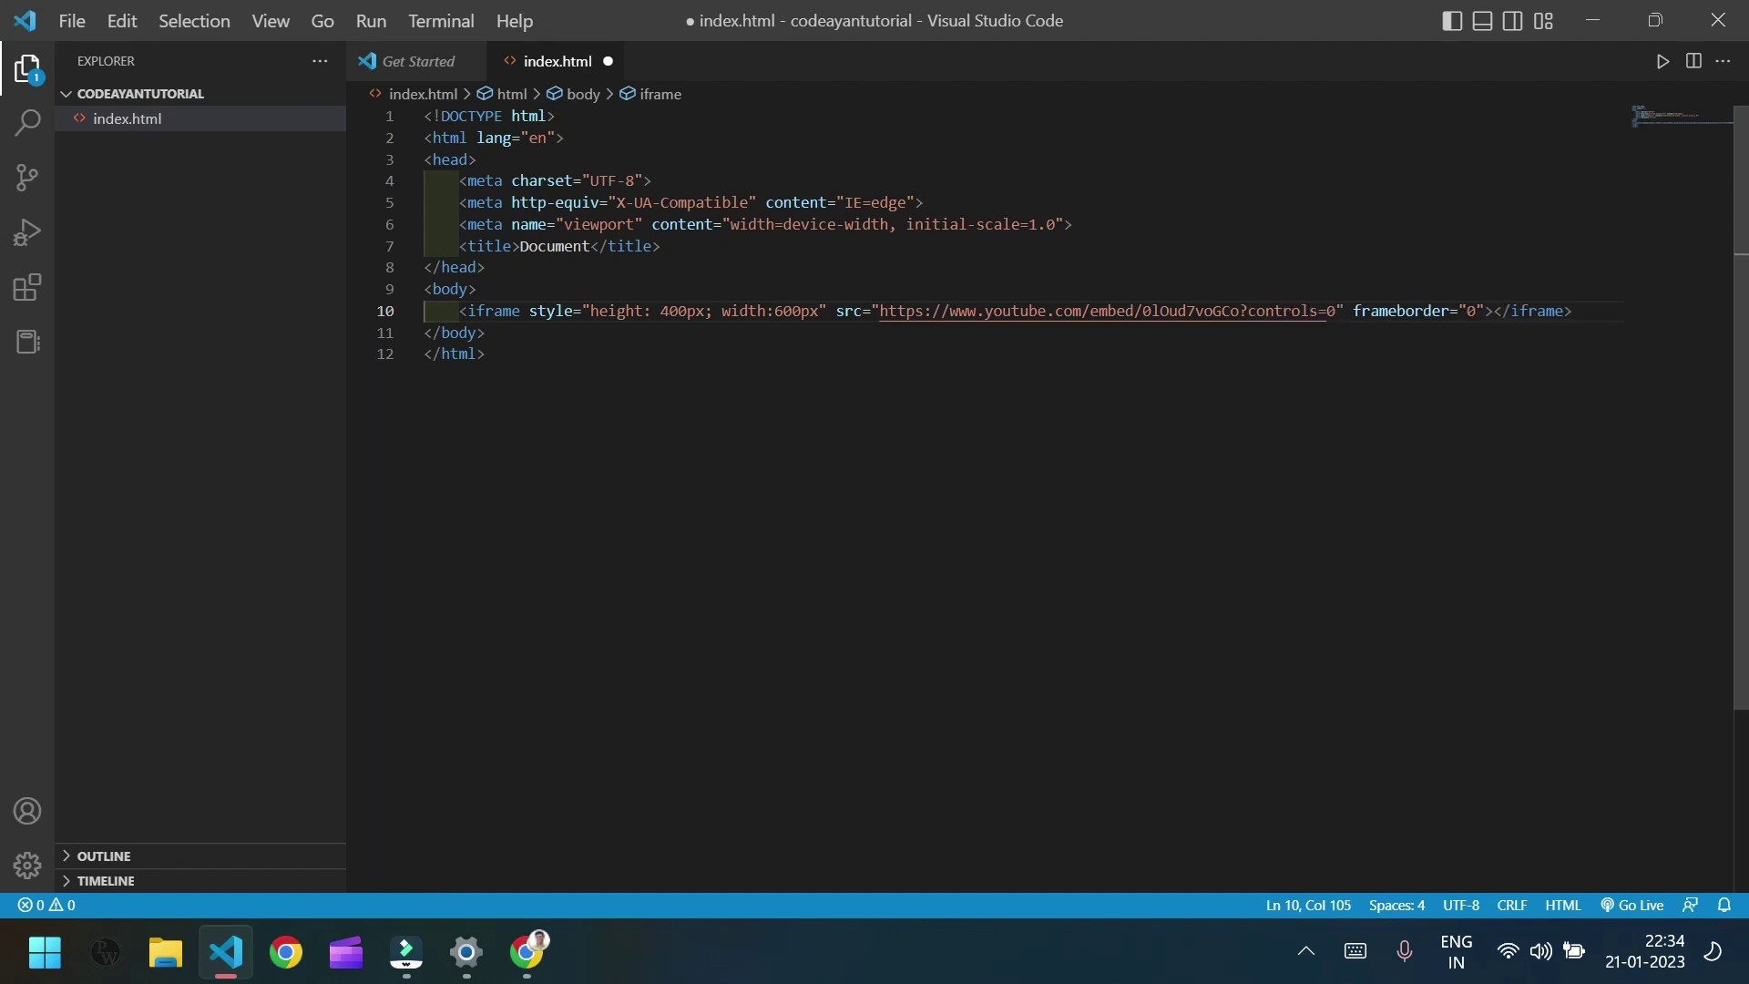
key("ctrl+s")
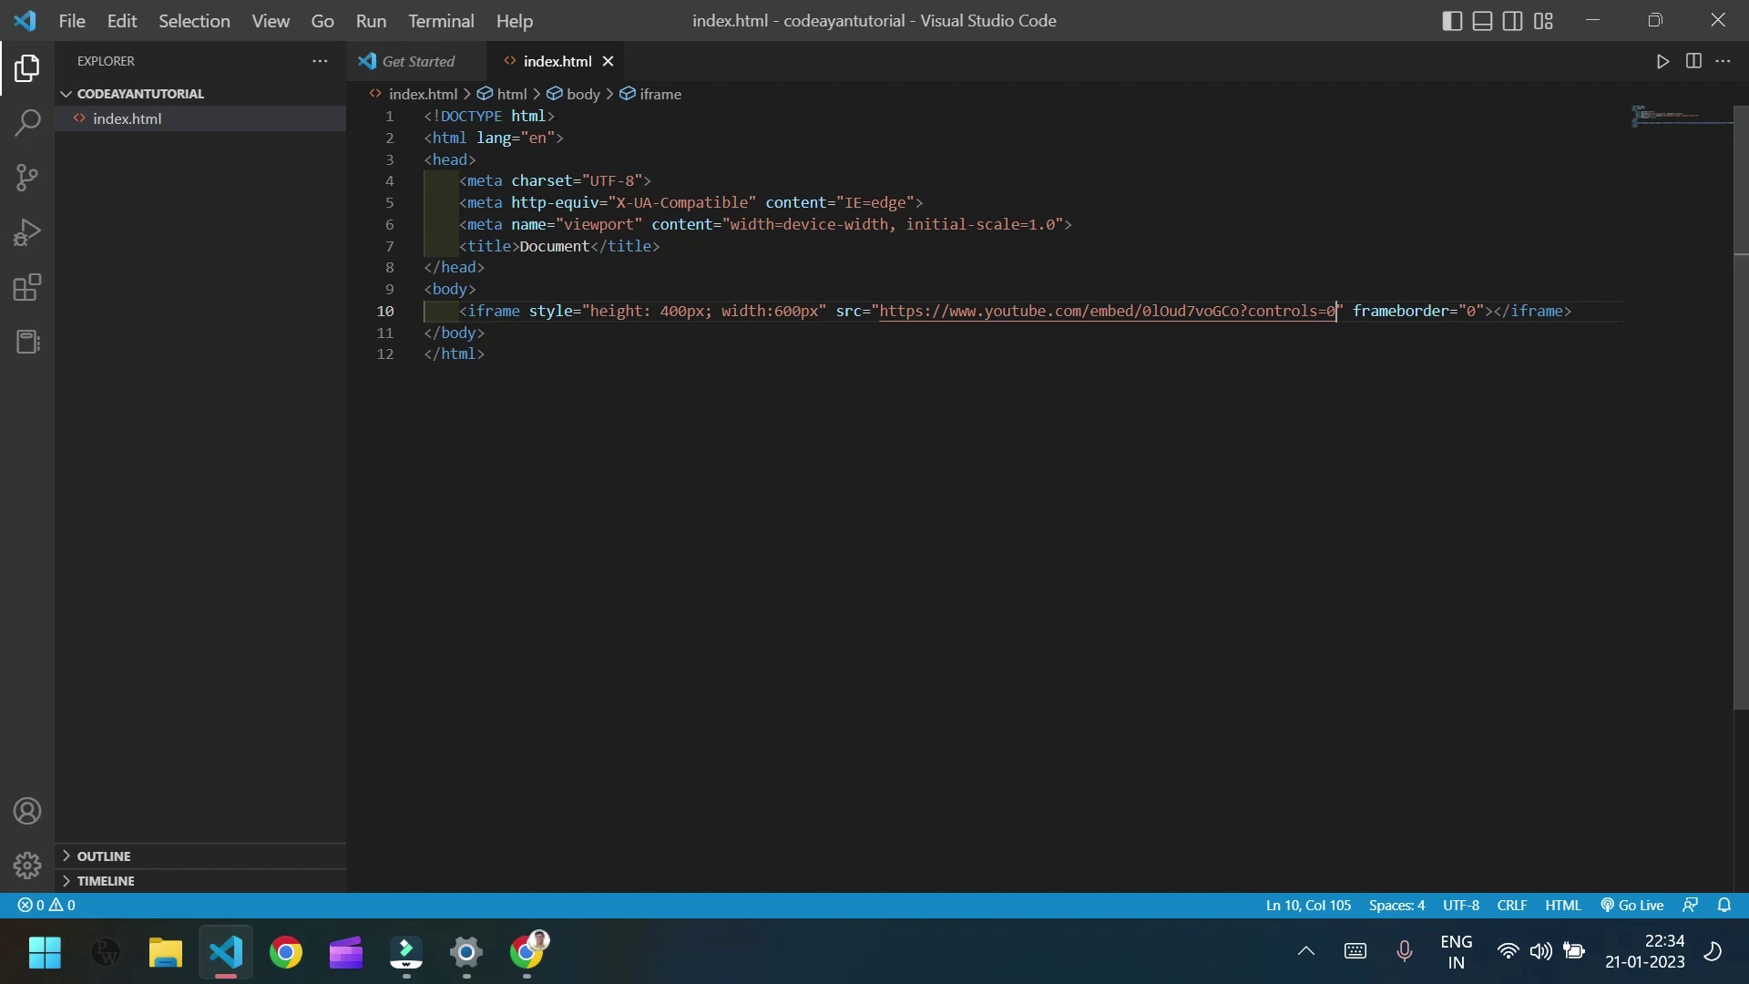
Reload the Chrome preview and play the video with its control bar hidden
left_click(528, 946)
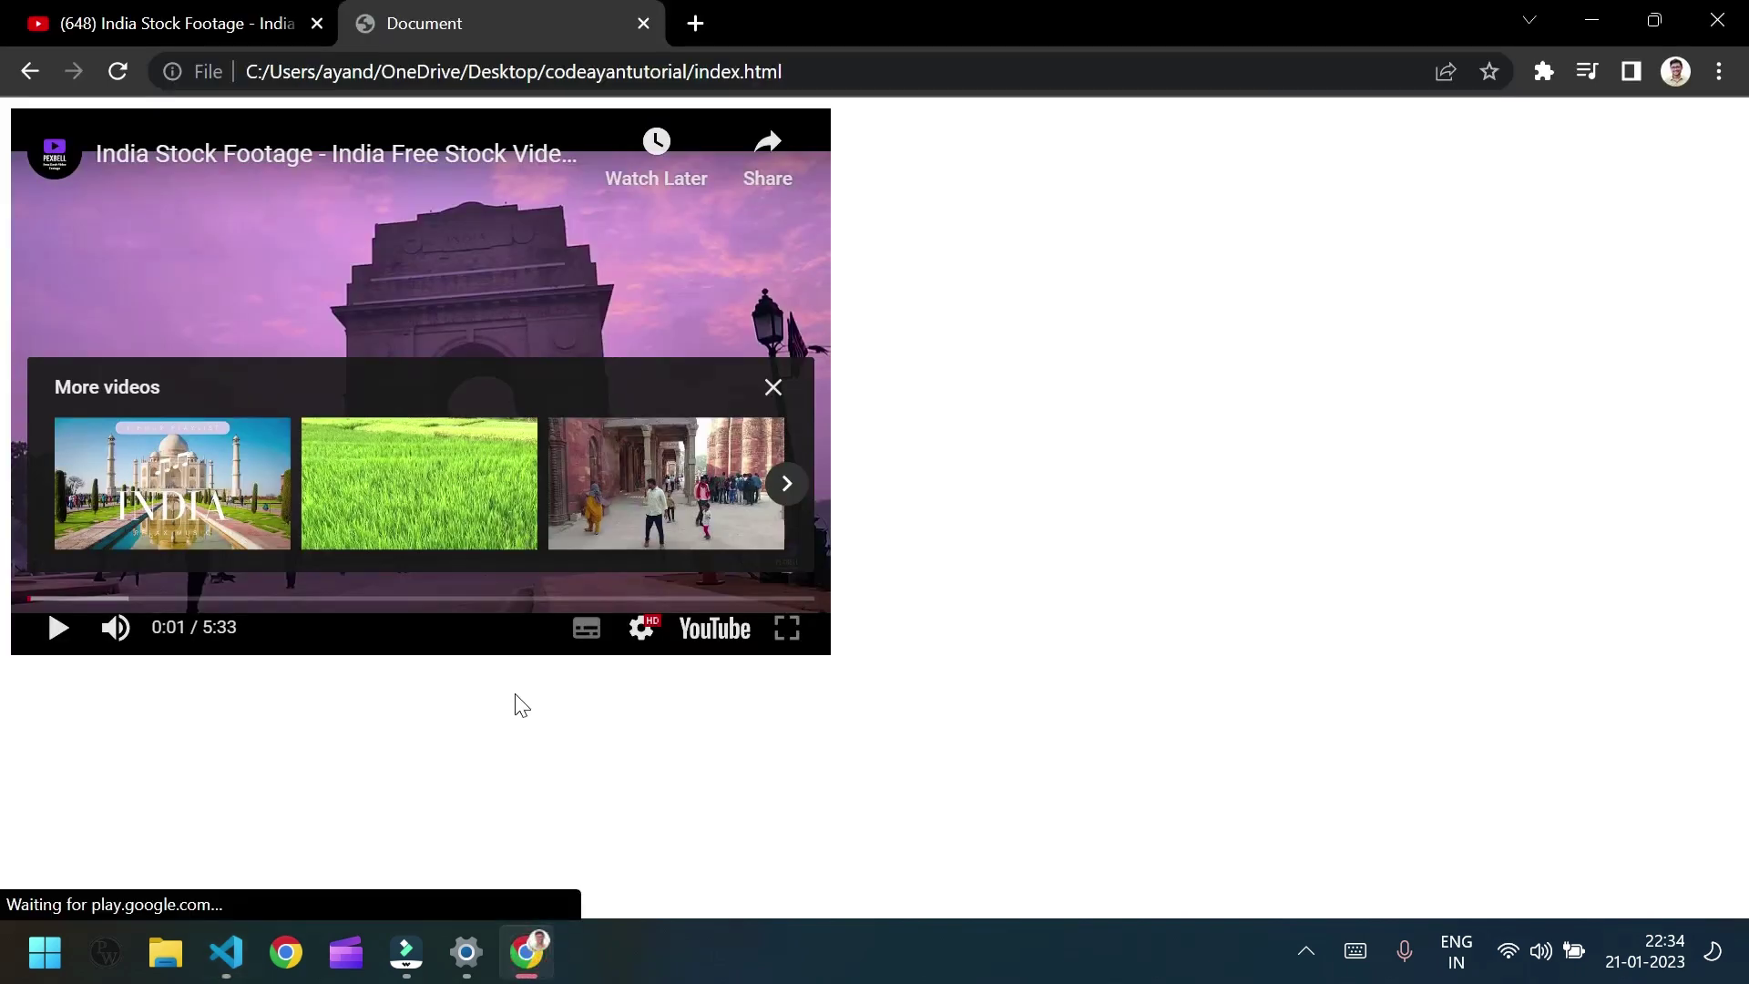
key("ctrl+r")
left_click(424, 429)
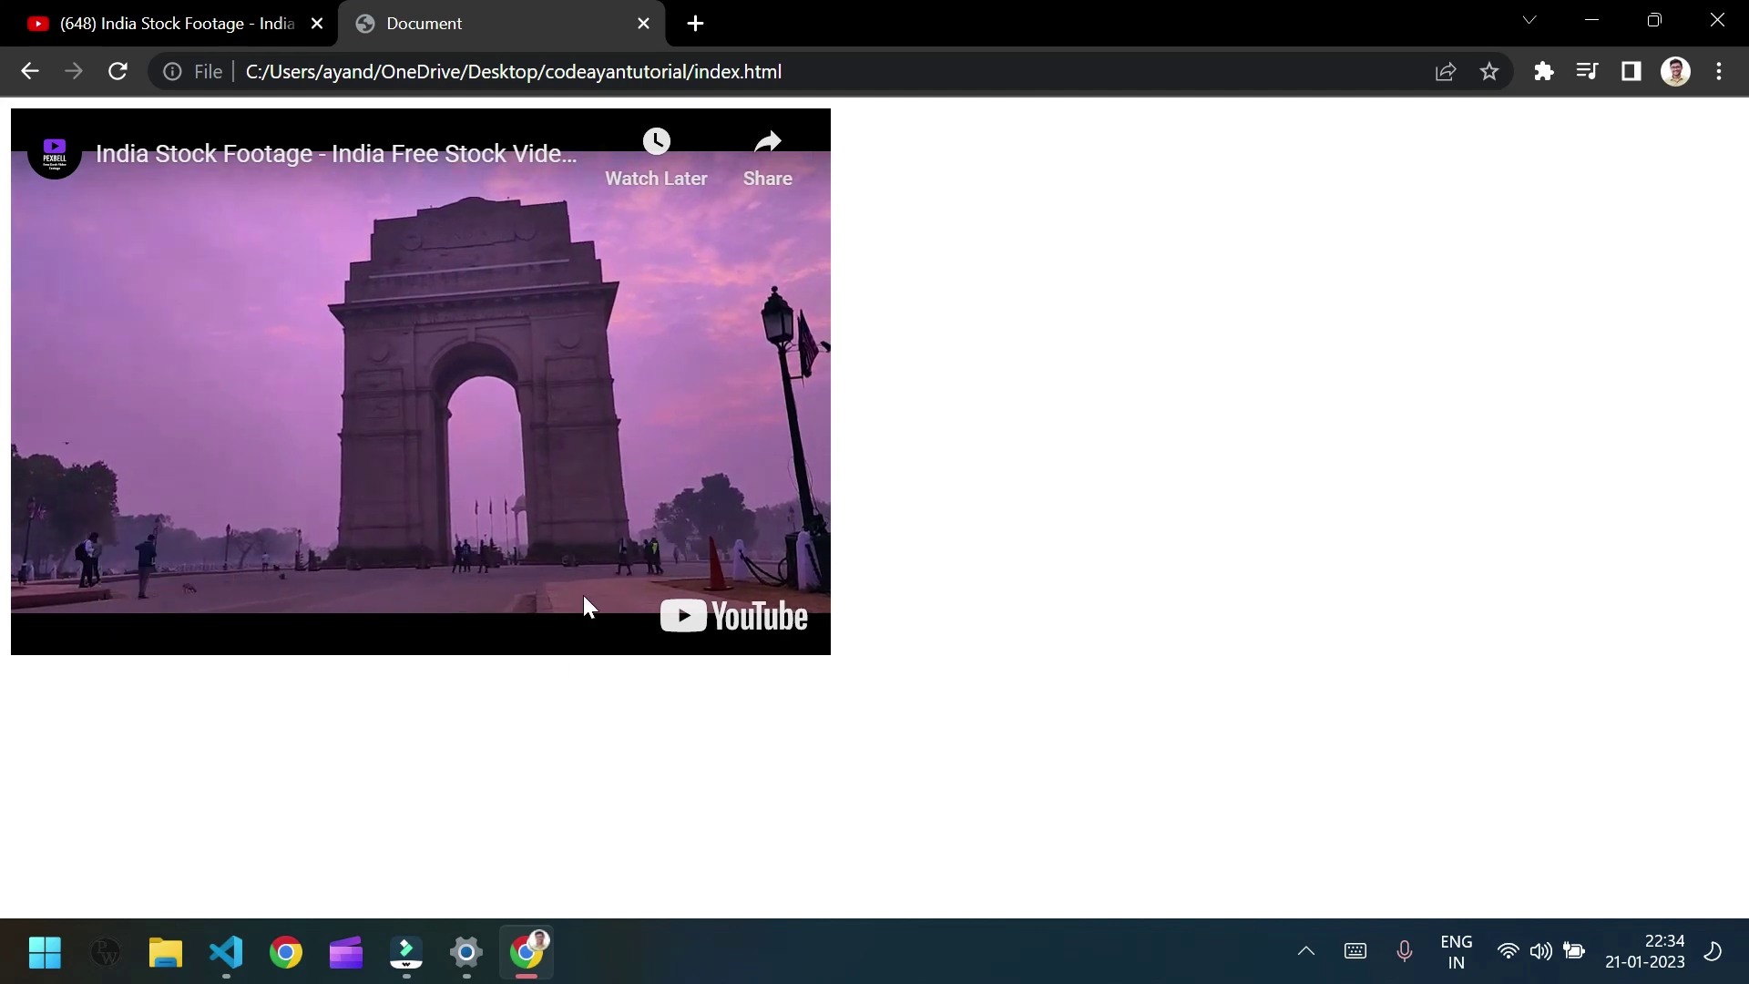
left_click(227, 959)
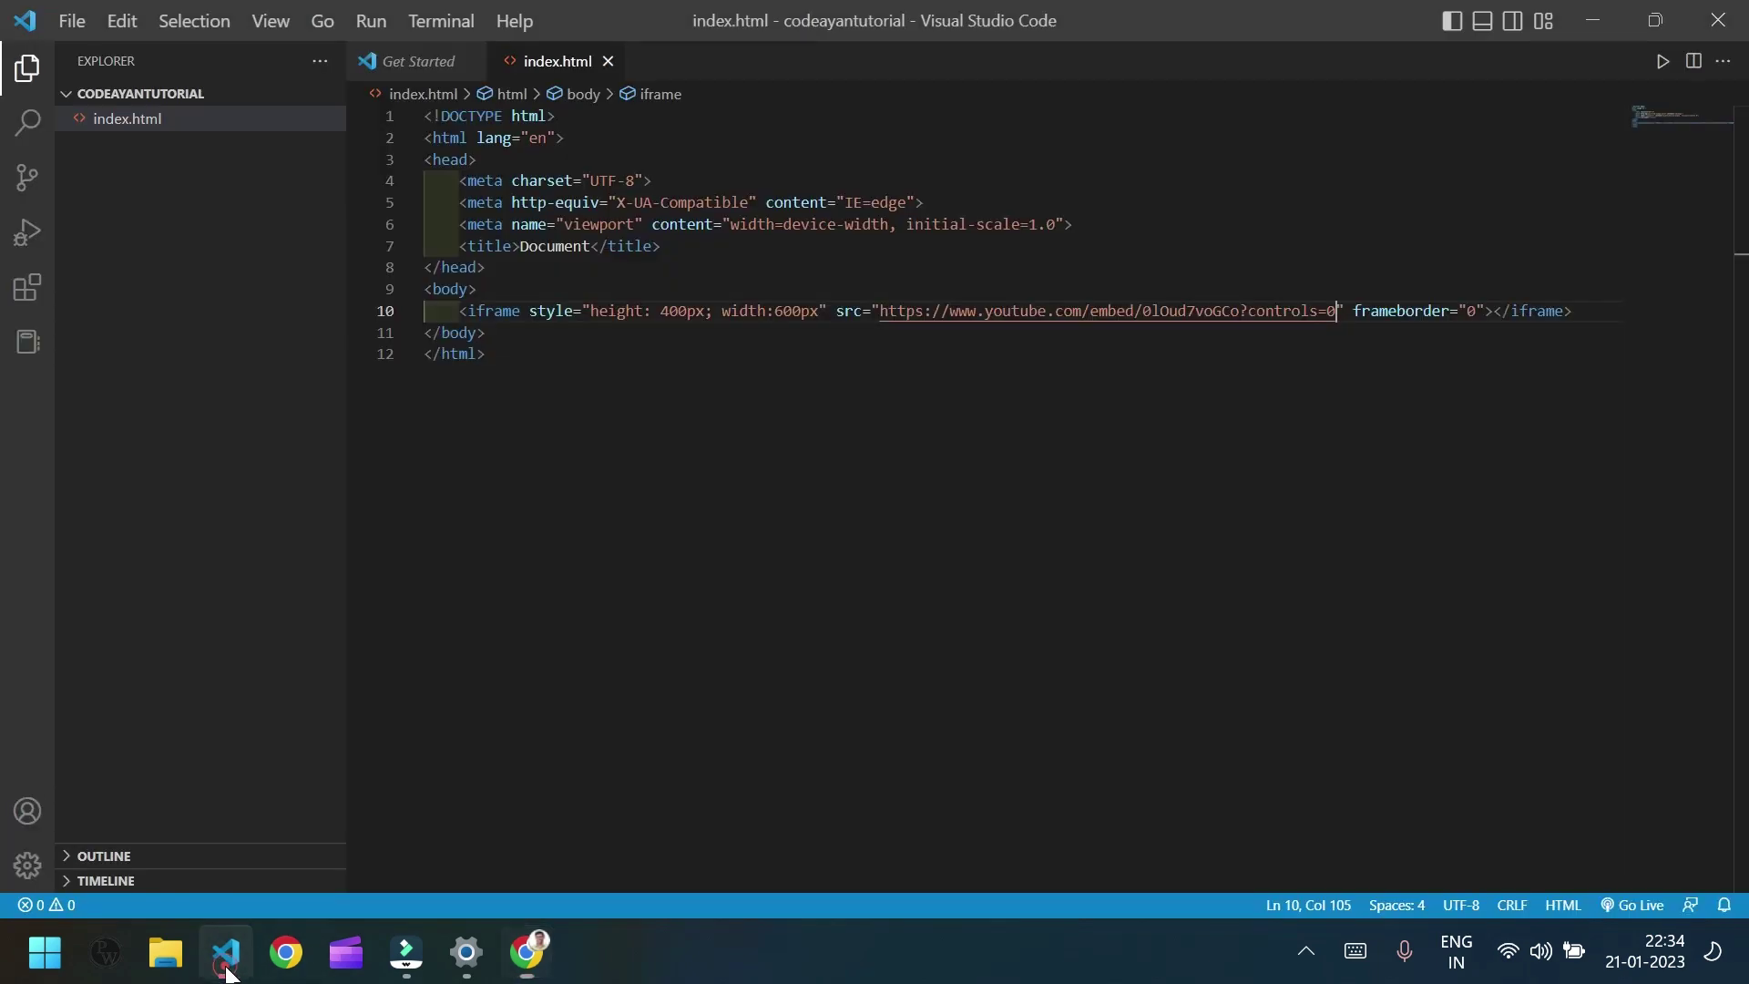
Change controls=0 to controls=1&mute=1 in the src URL and save
left_click(1338, 312)
key("BackSpace")
type("1")
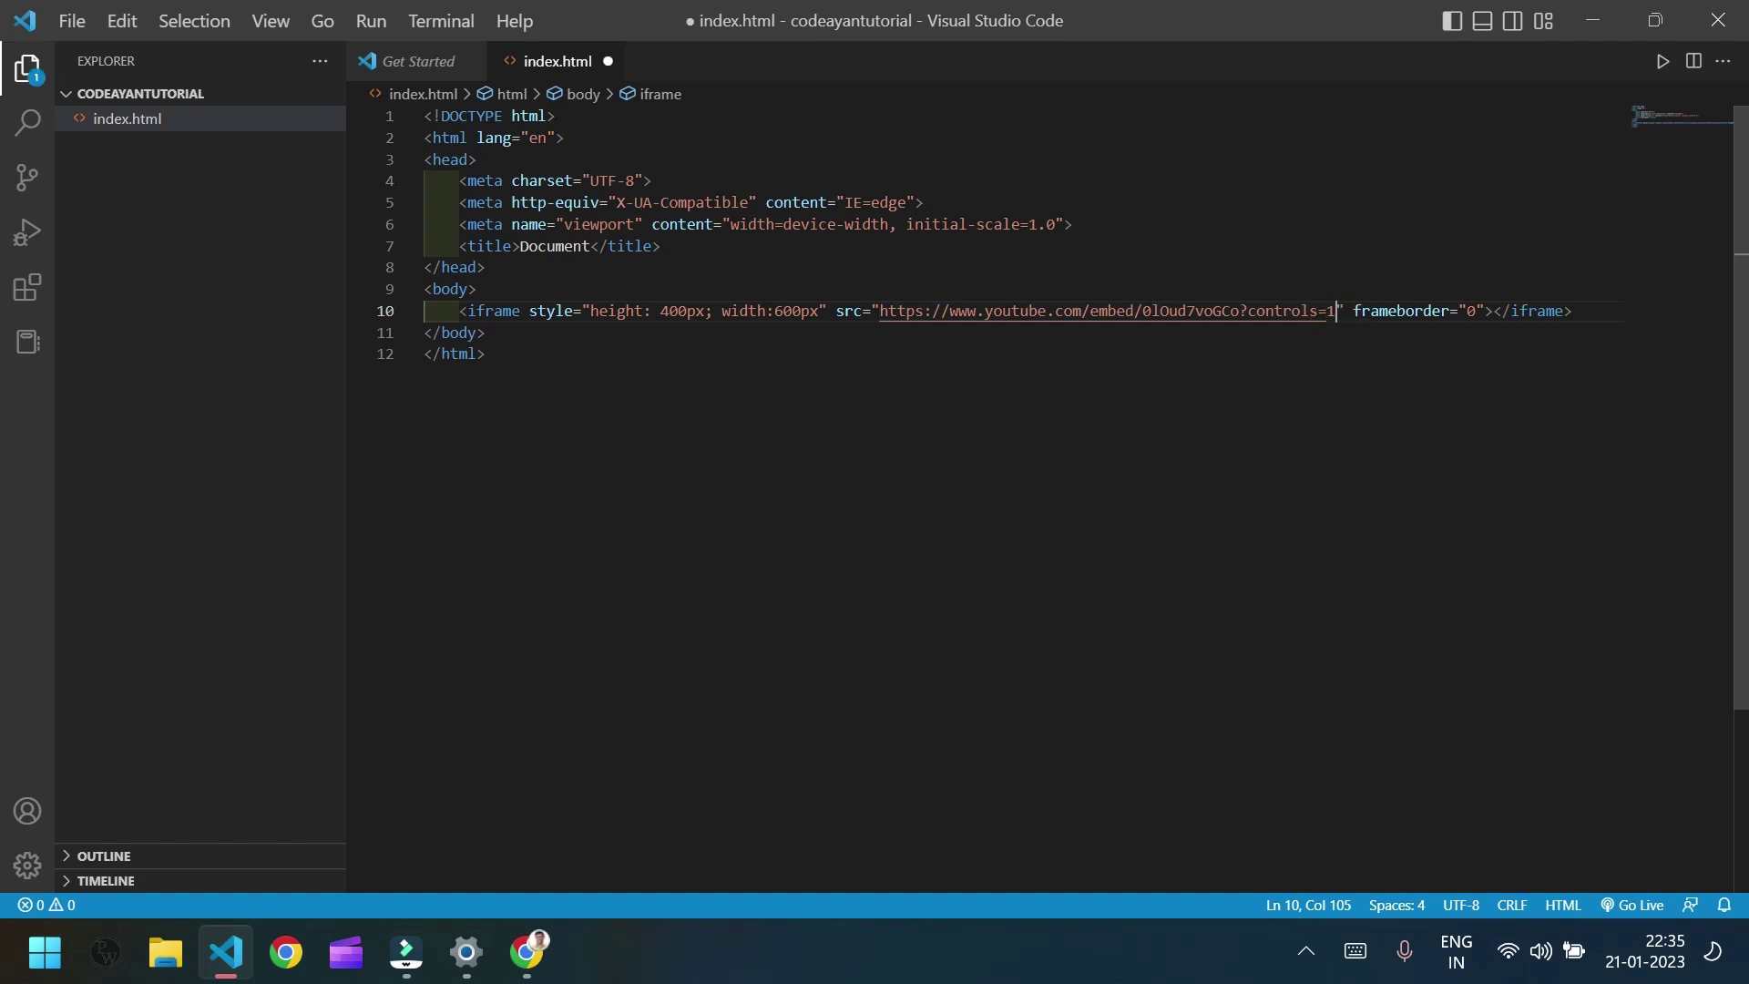
type("&")
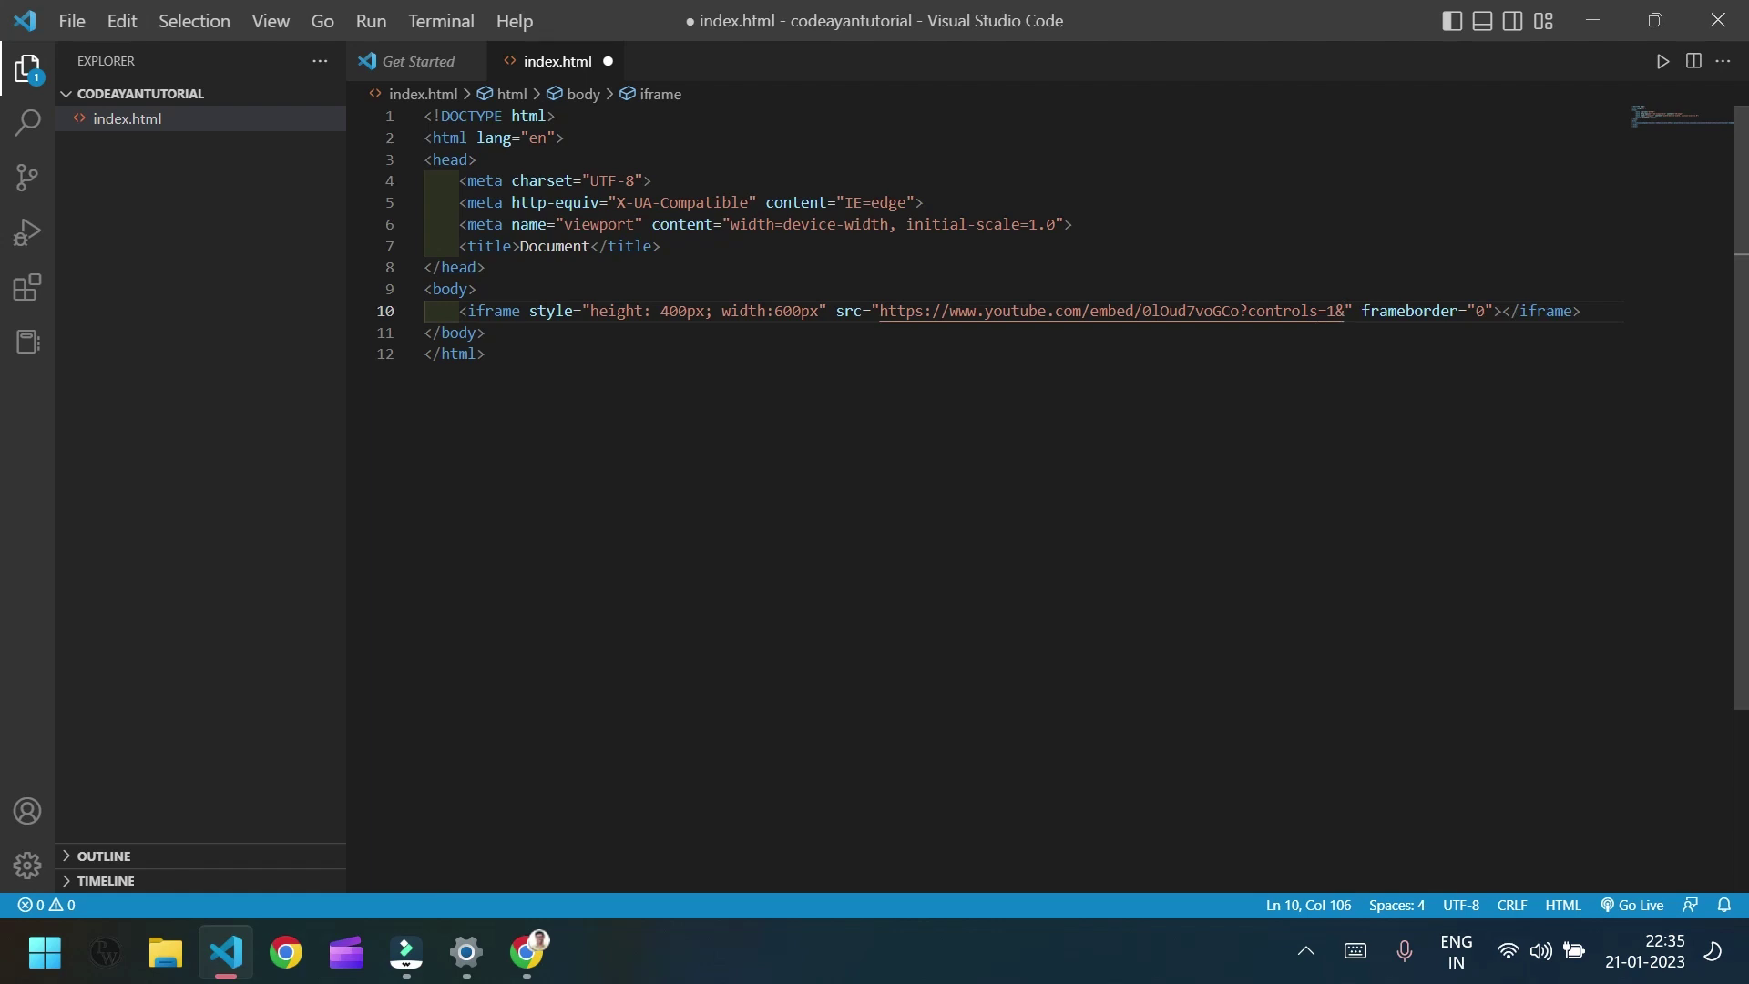
type("mute=")
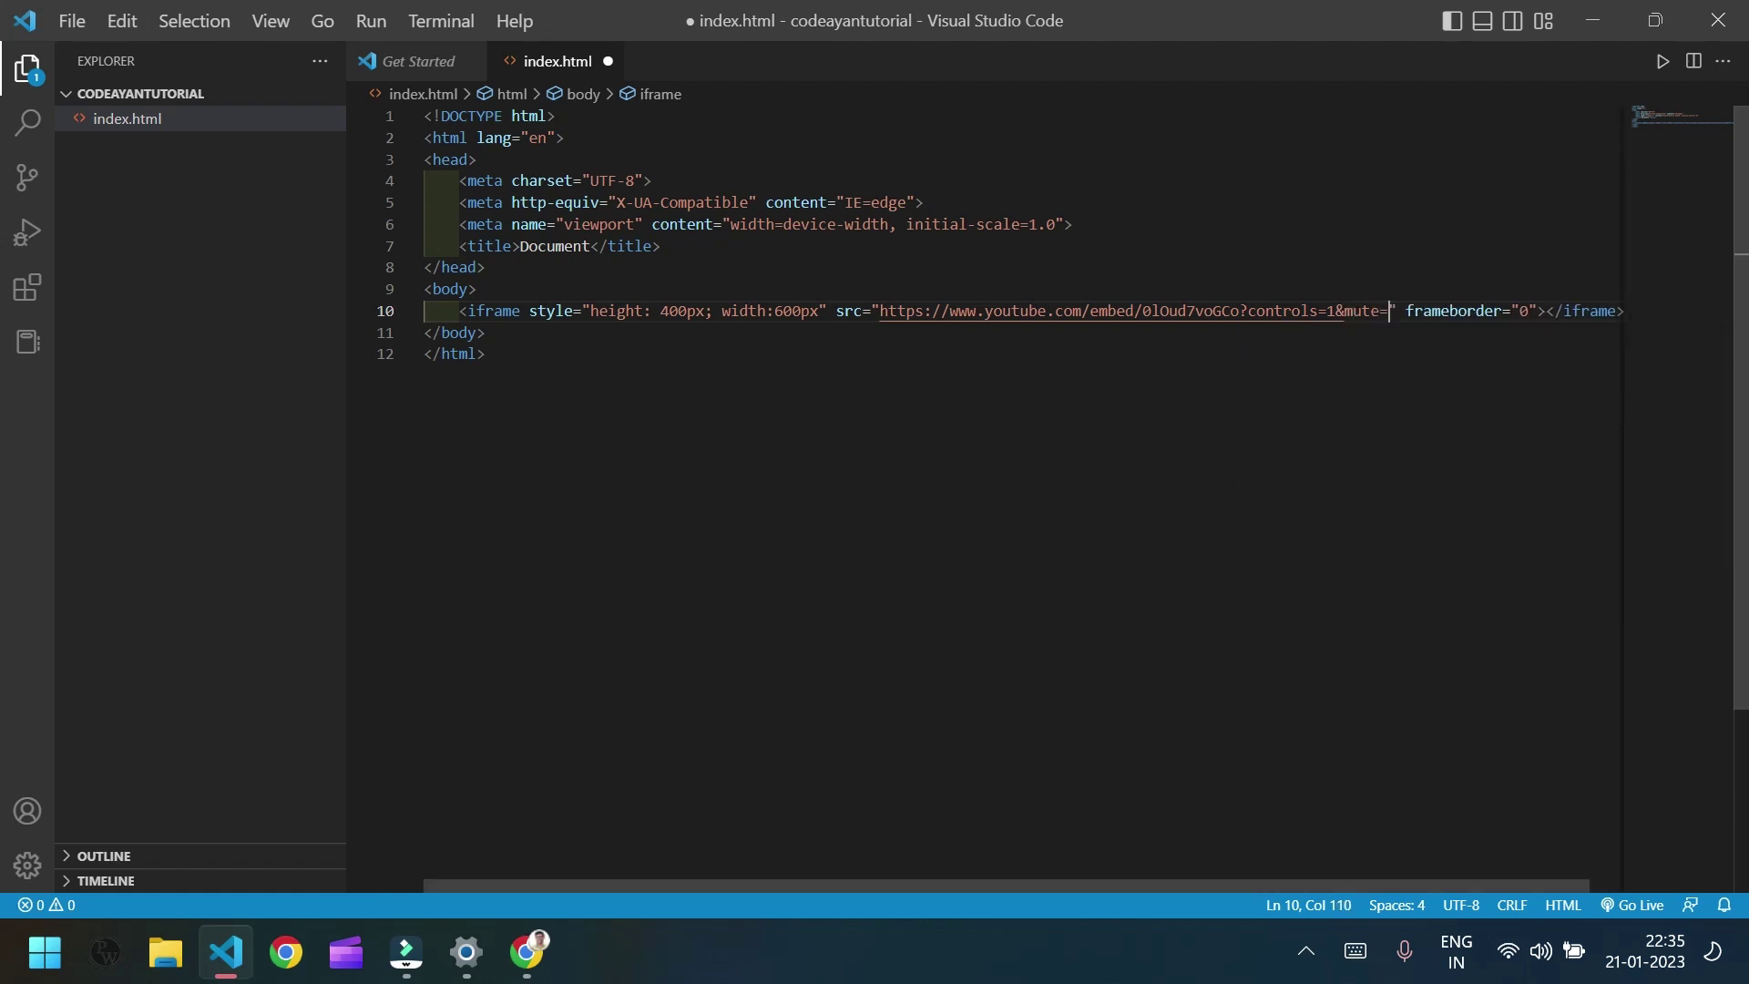
type("1")
key("ctrl+s")
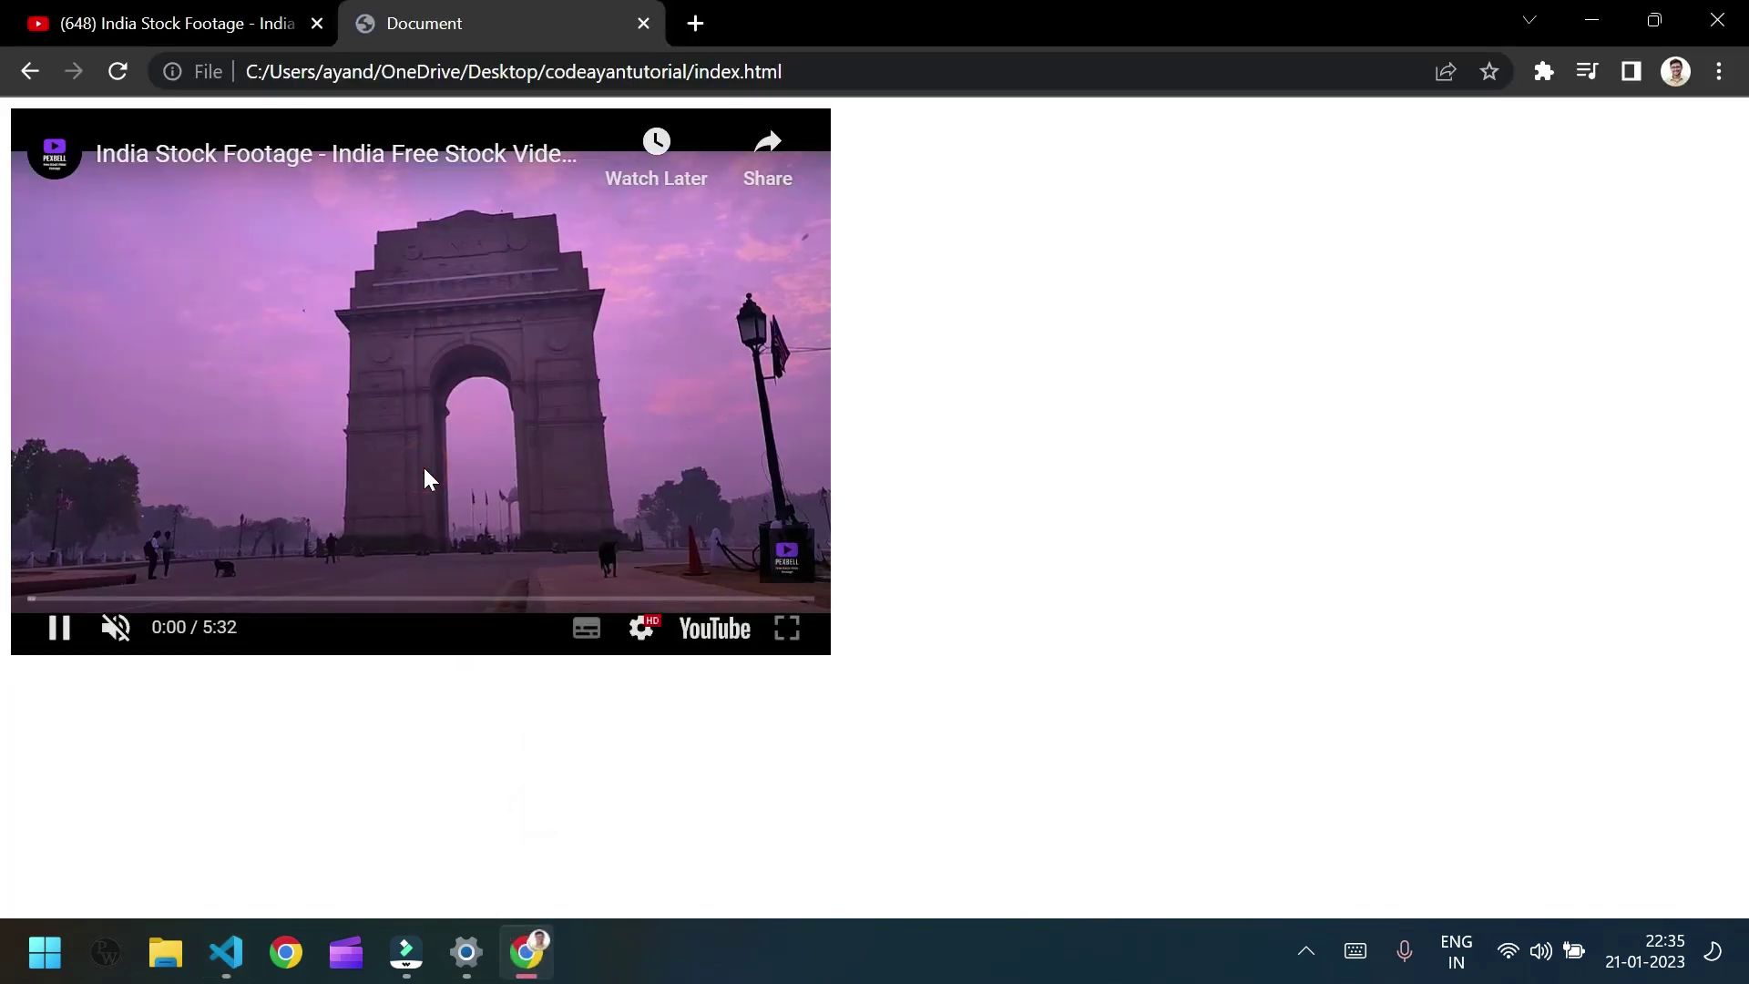
Play and pause the muted video with controls, closing the More videos panel
left_click(386, 477)
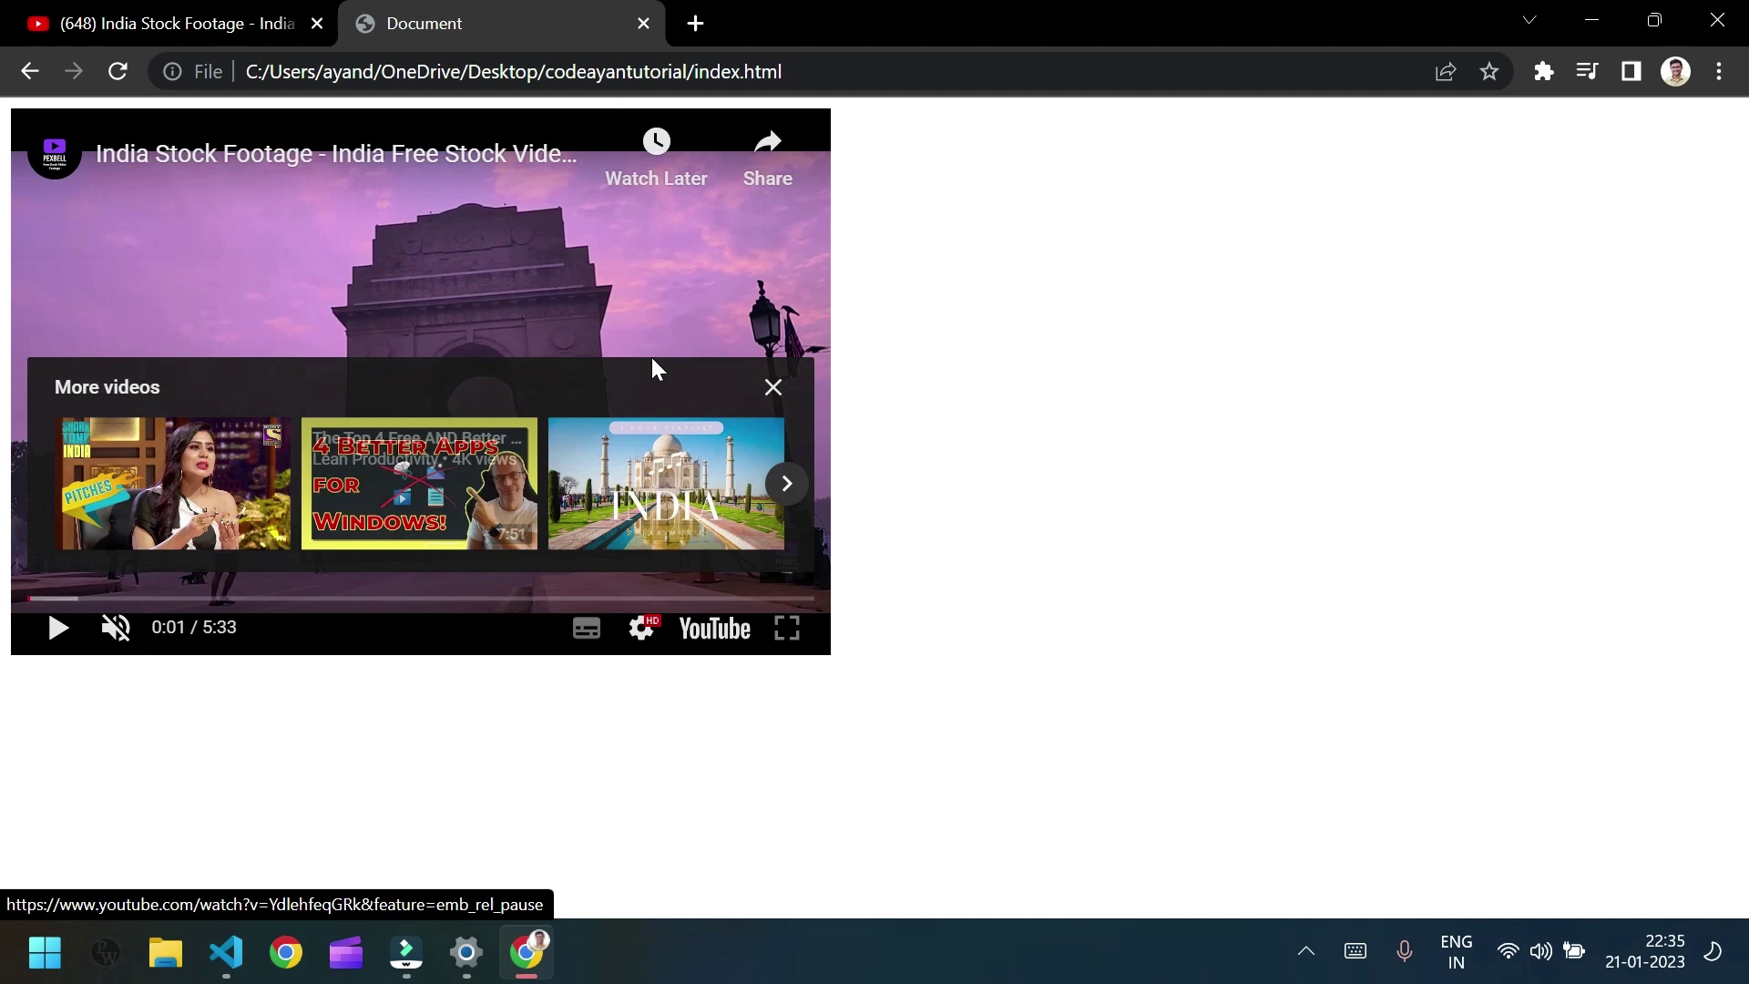
left_click(776, 384)
left_click(492, 344)
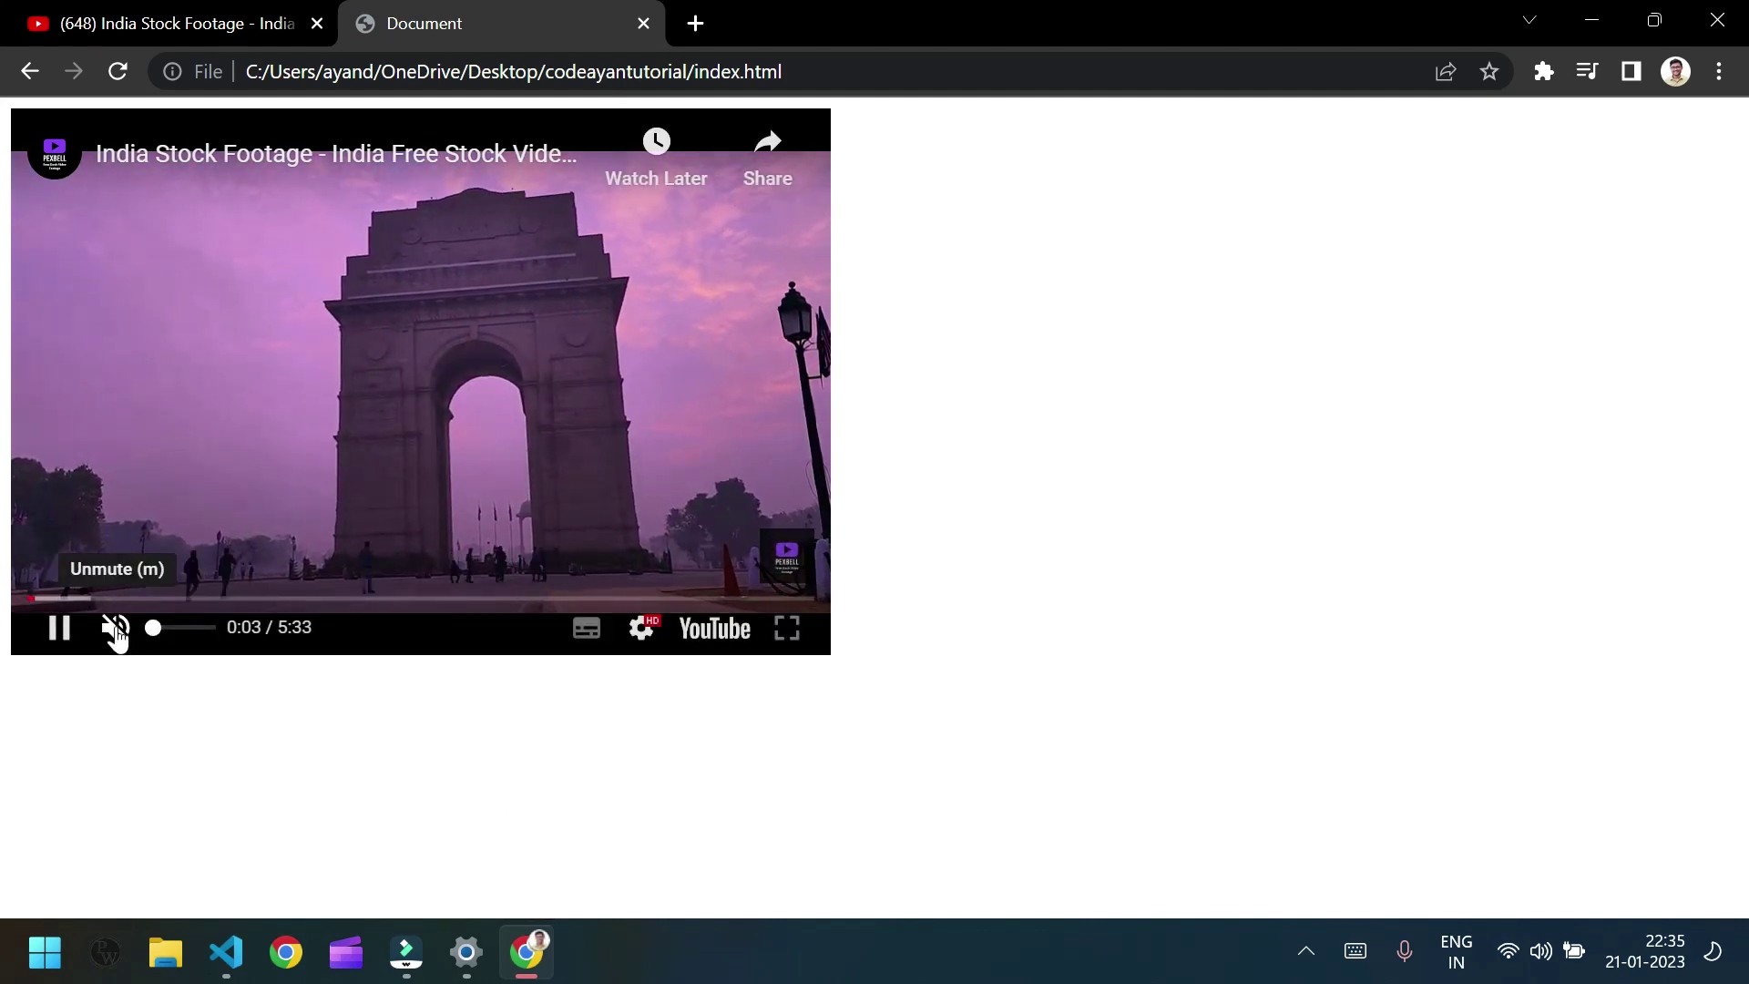
left_click(294, 497)
Change mute=1 to mute=0 in the embed URL and save index.html
left_click(225, 952)
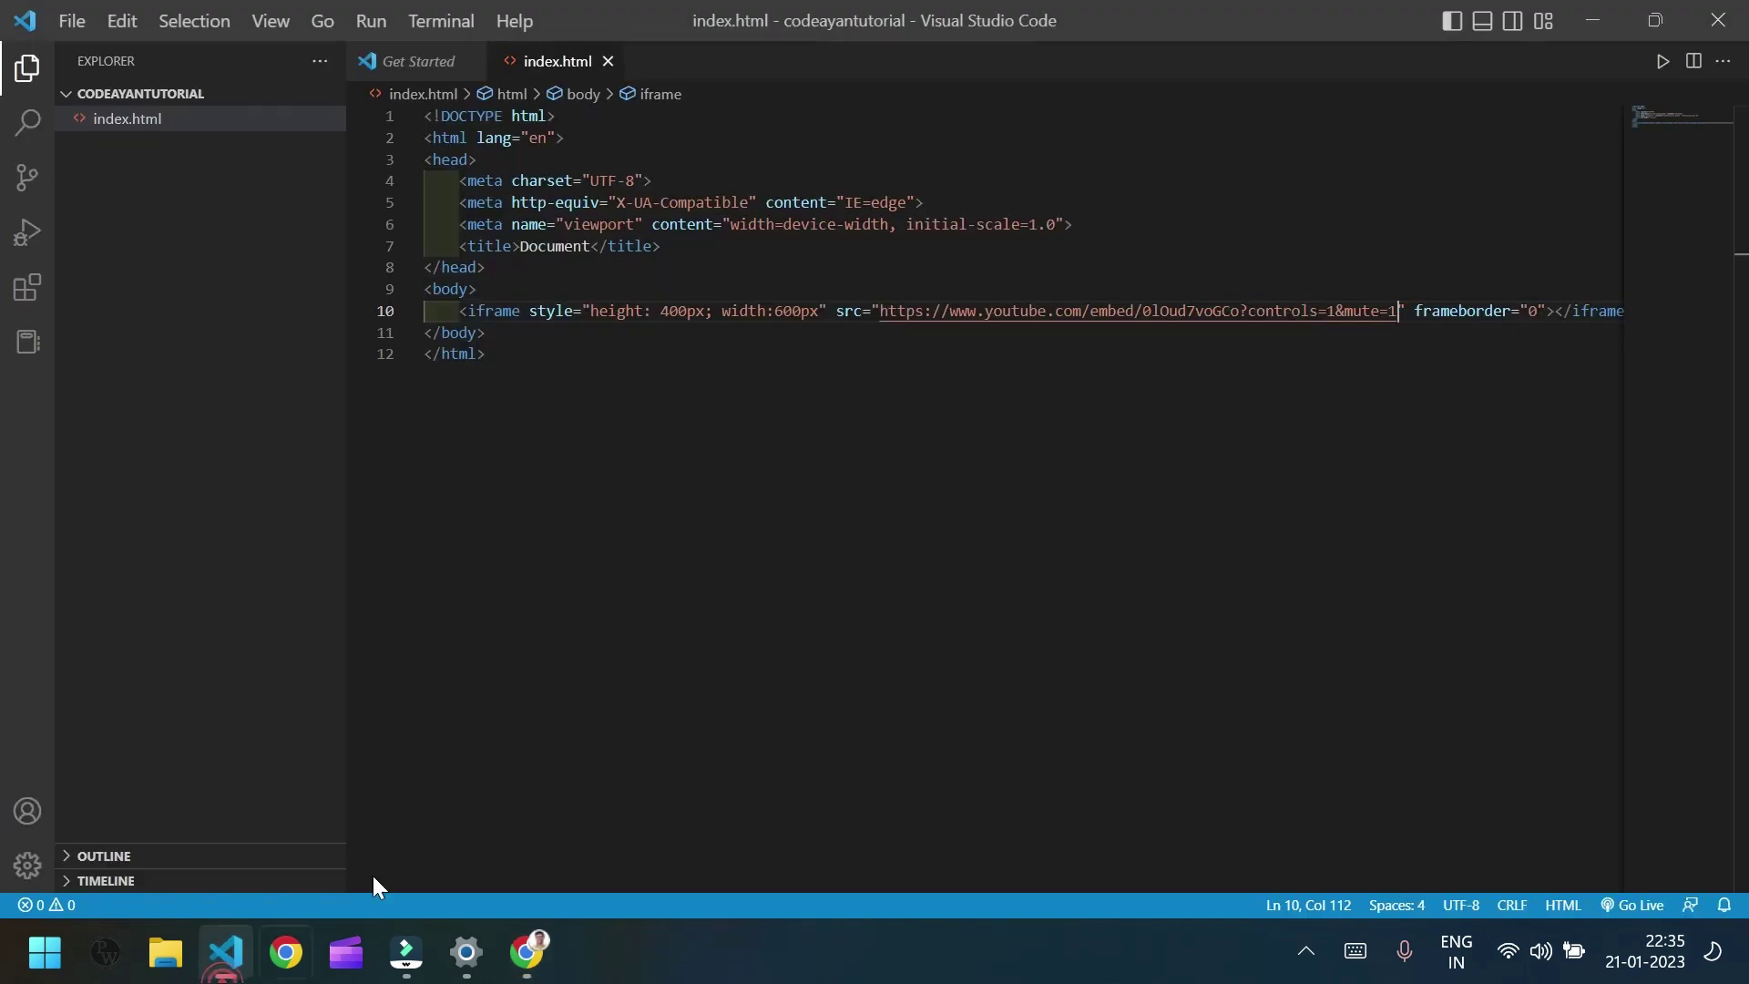
key("BackSpace")
type("0")
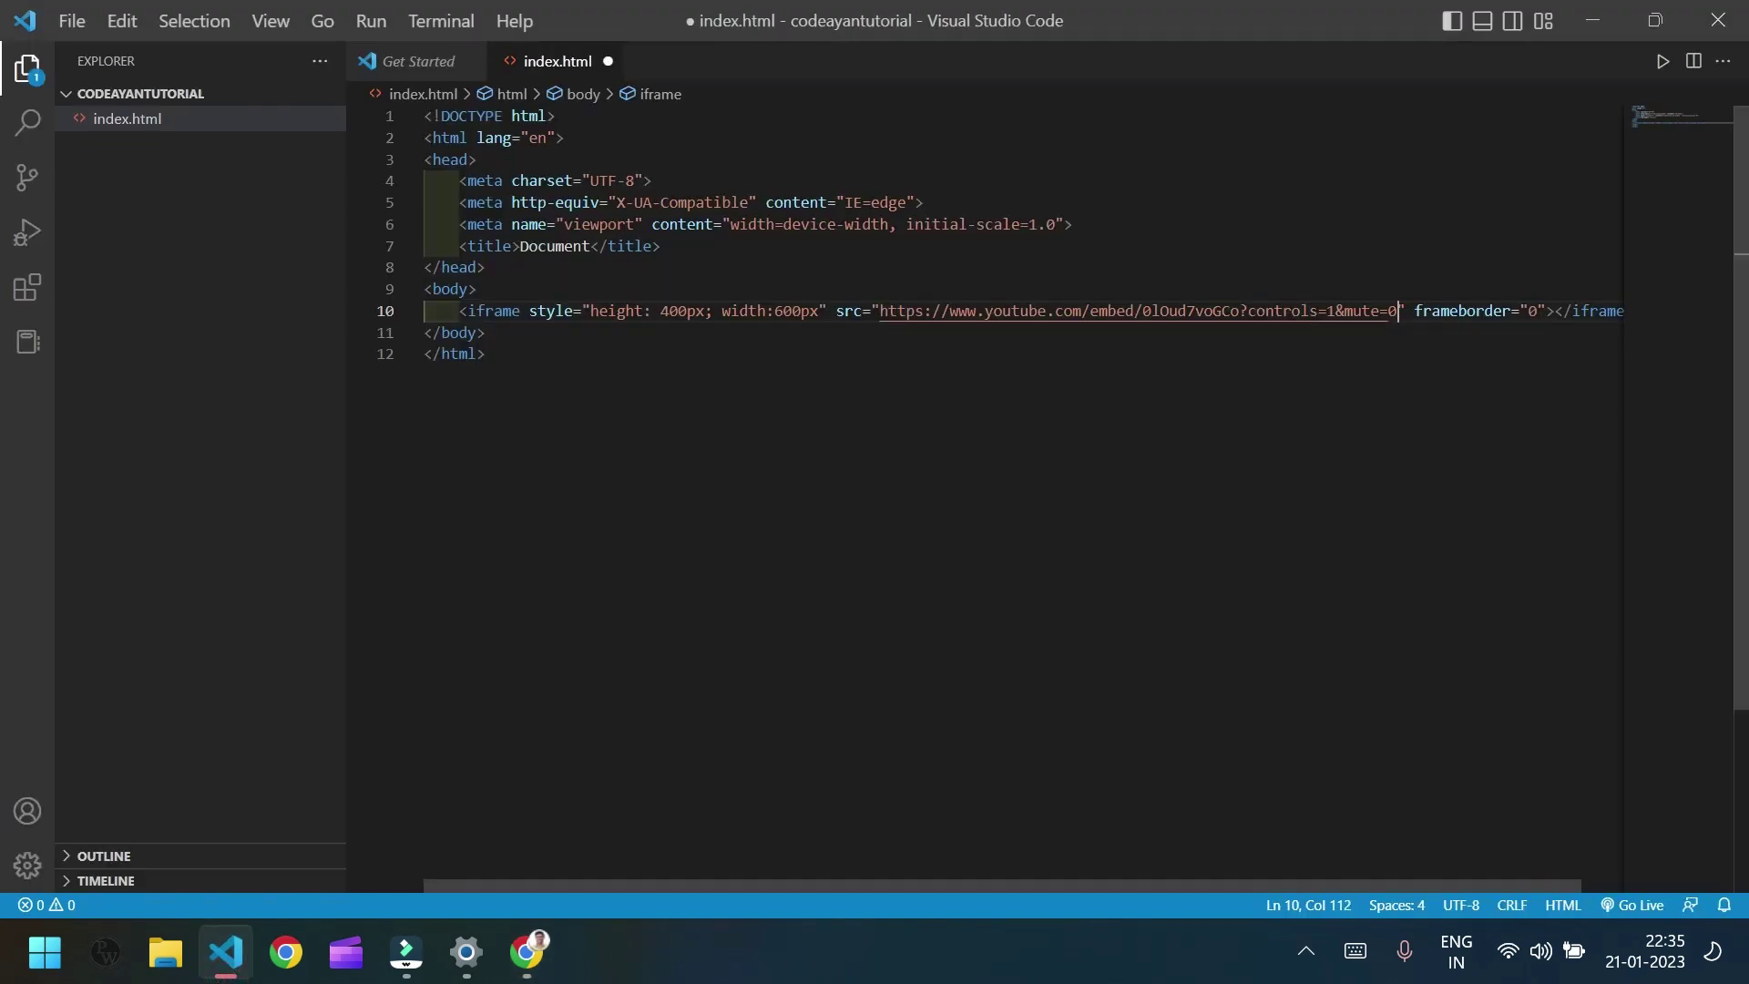
key("ctrl+s")
Reload the Chrome preview, then play and pause the embedded video to confirm it is unmuted
left_click(525, 952)
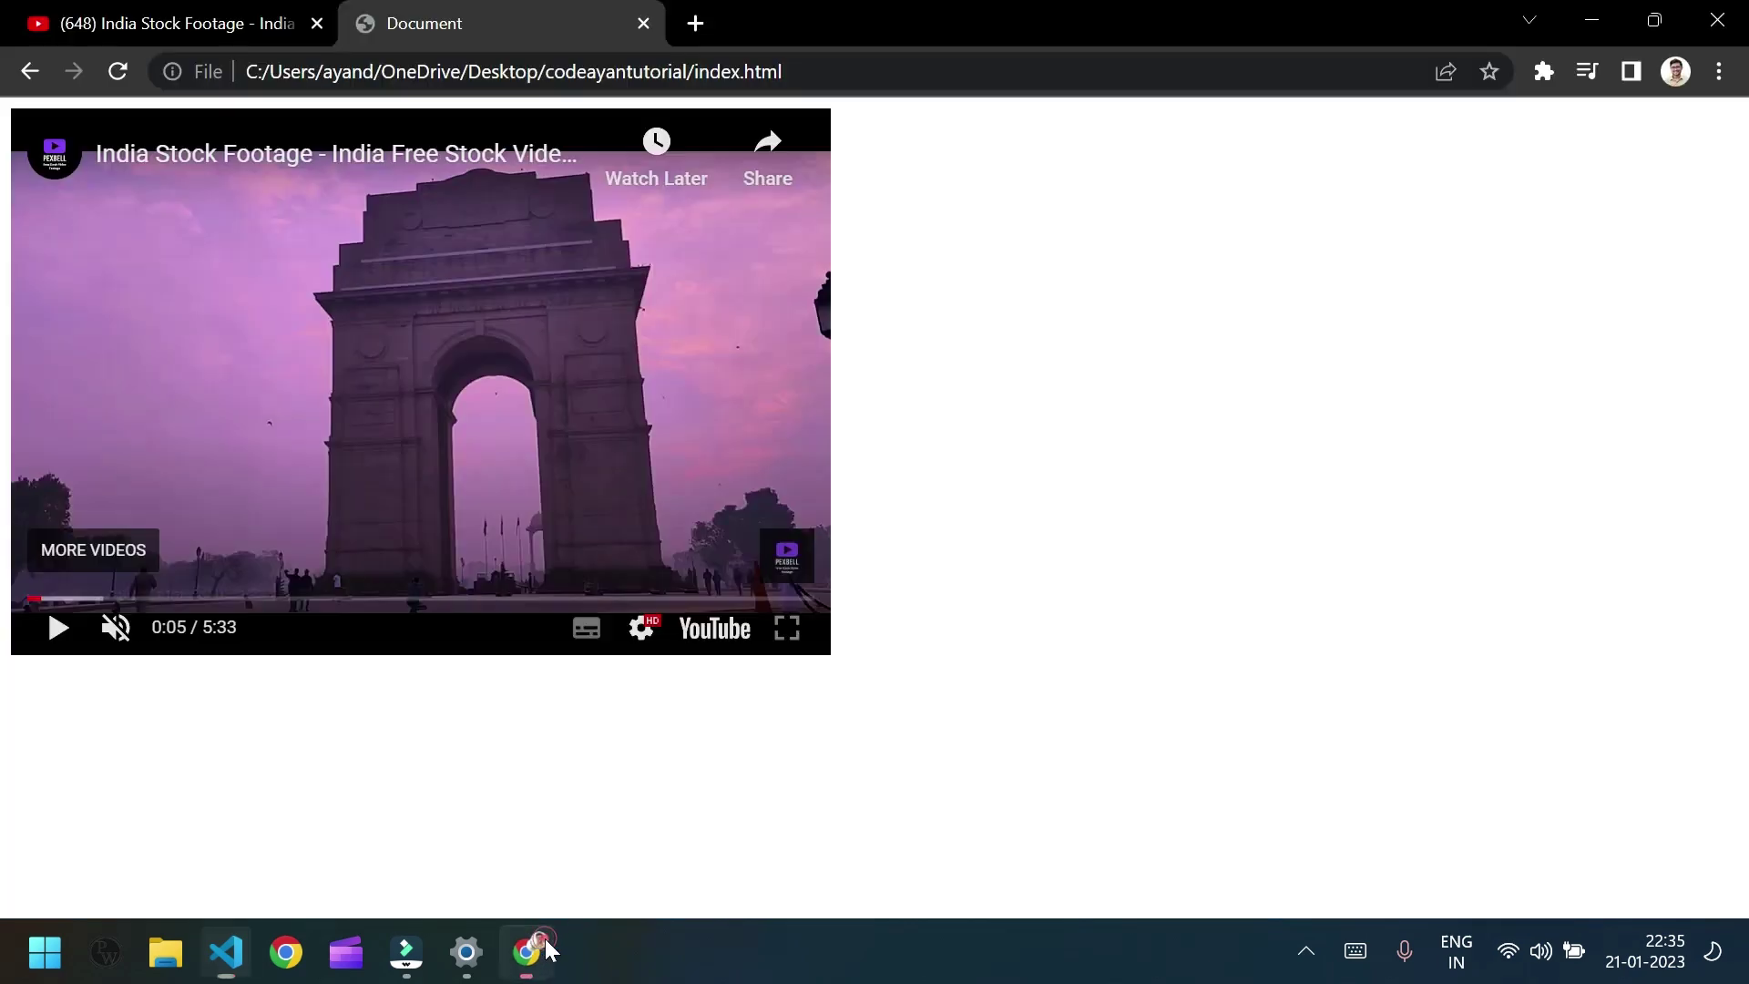
key("ctrl+r")
key("ctrl+r")
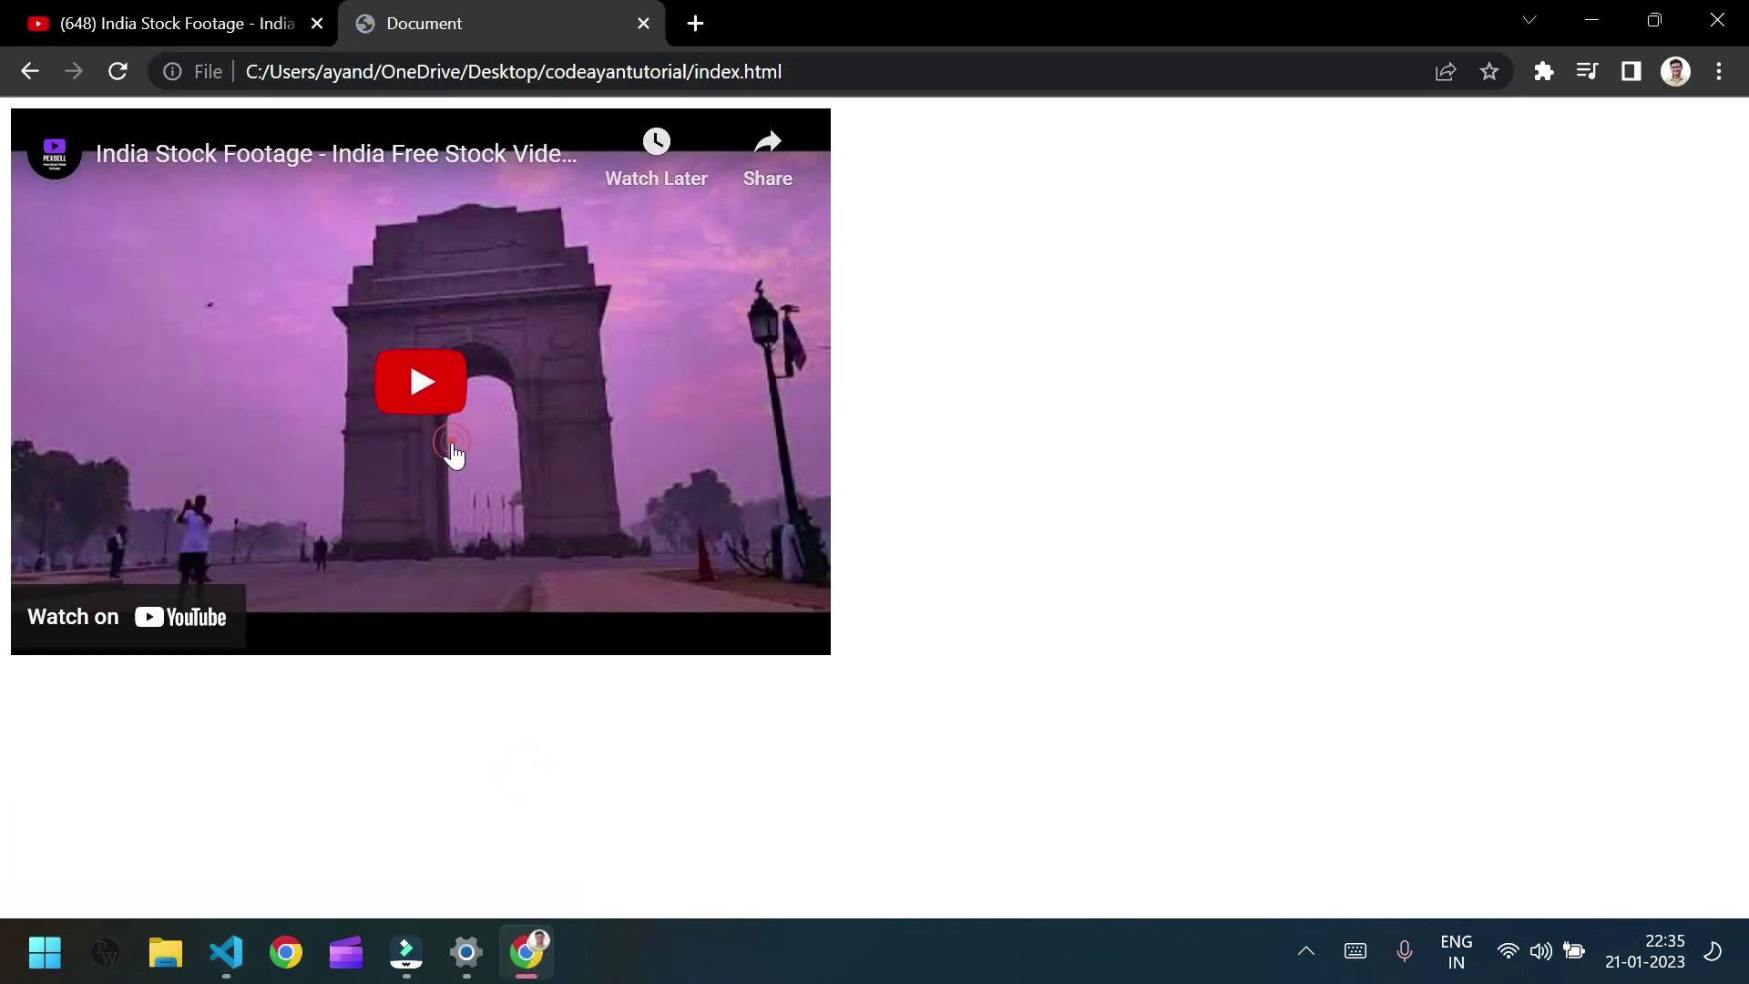
left_click(423, 382)
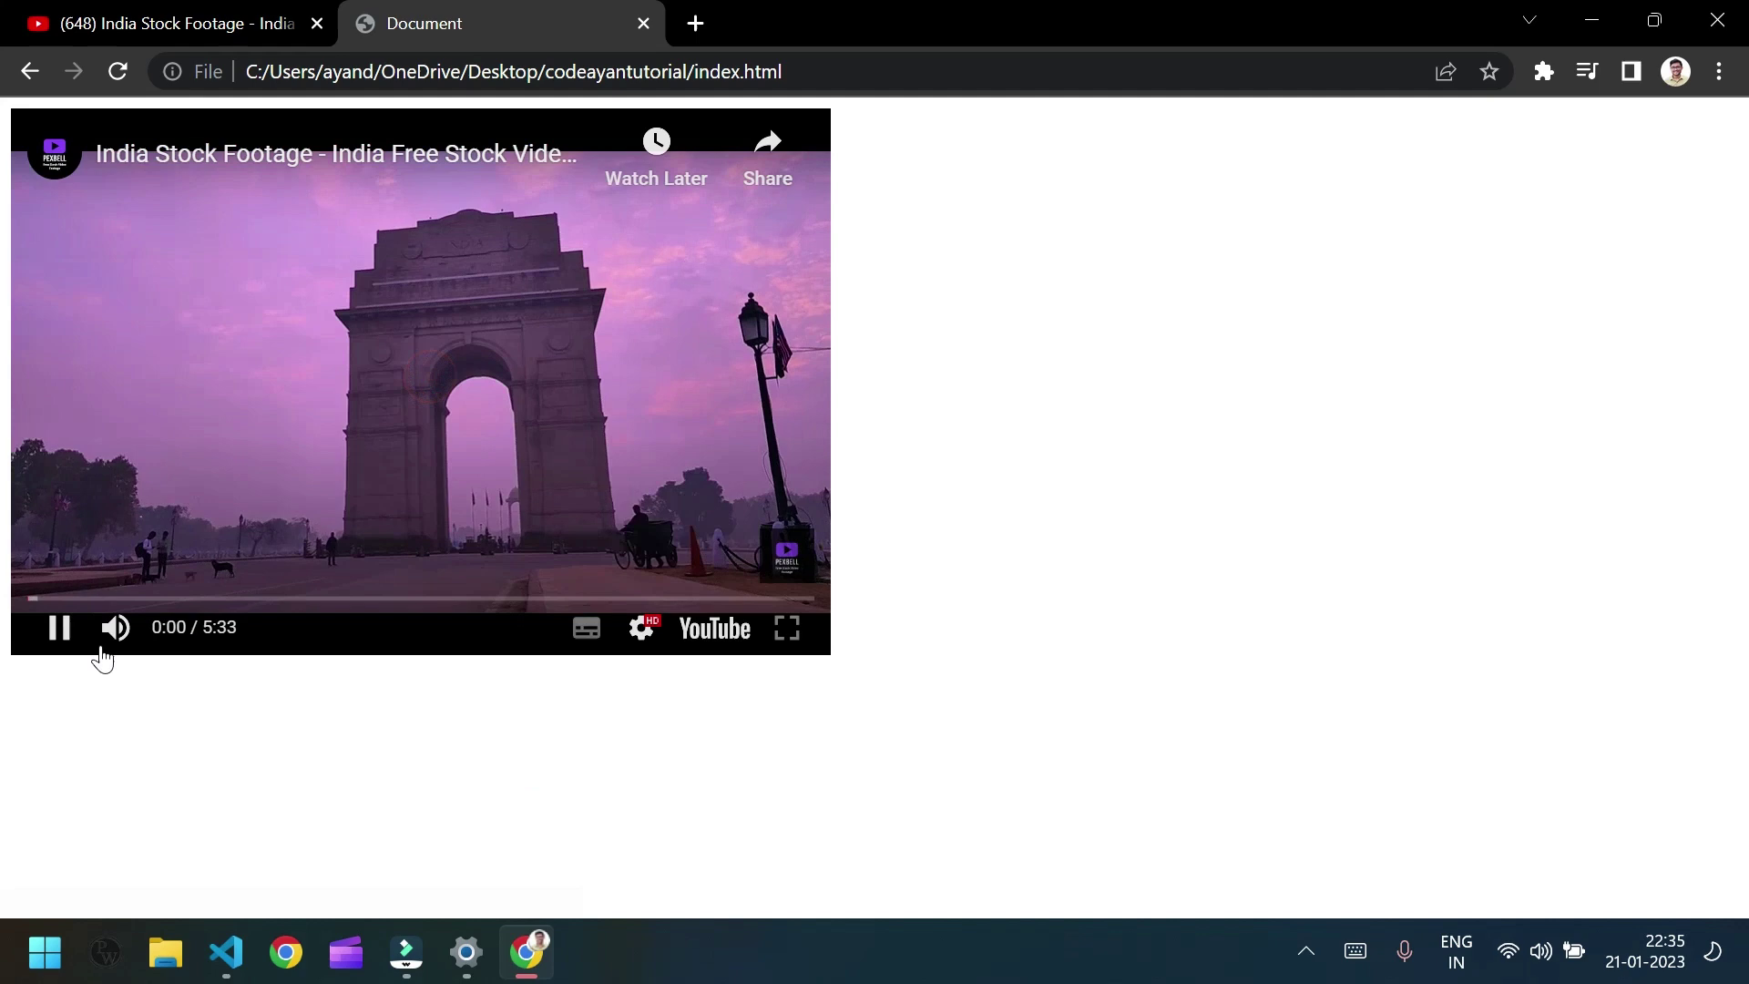
left_click(394, 421)
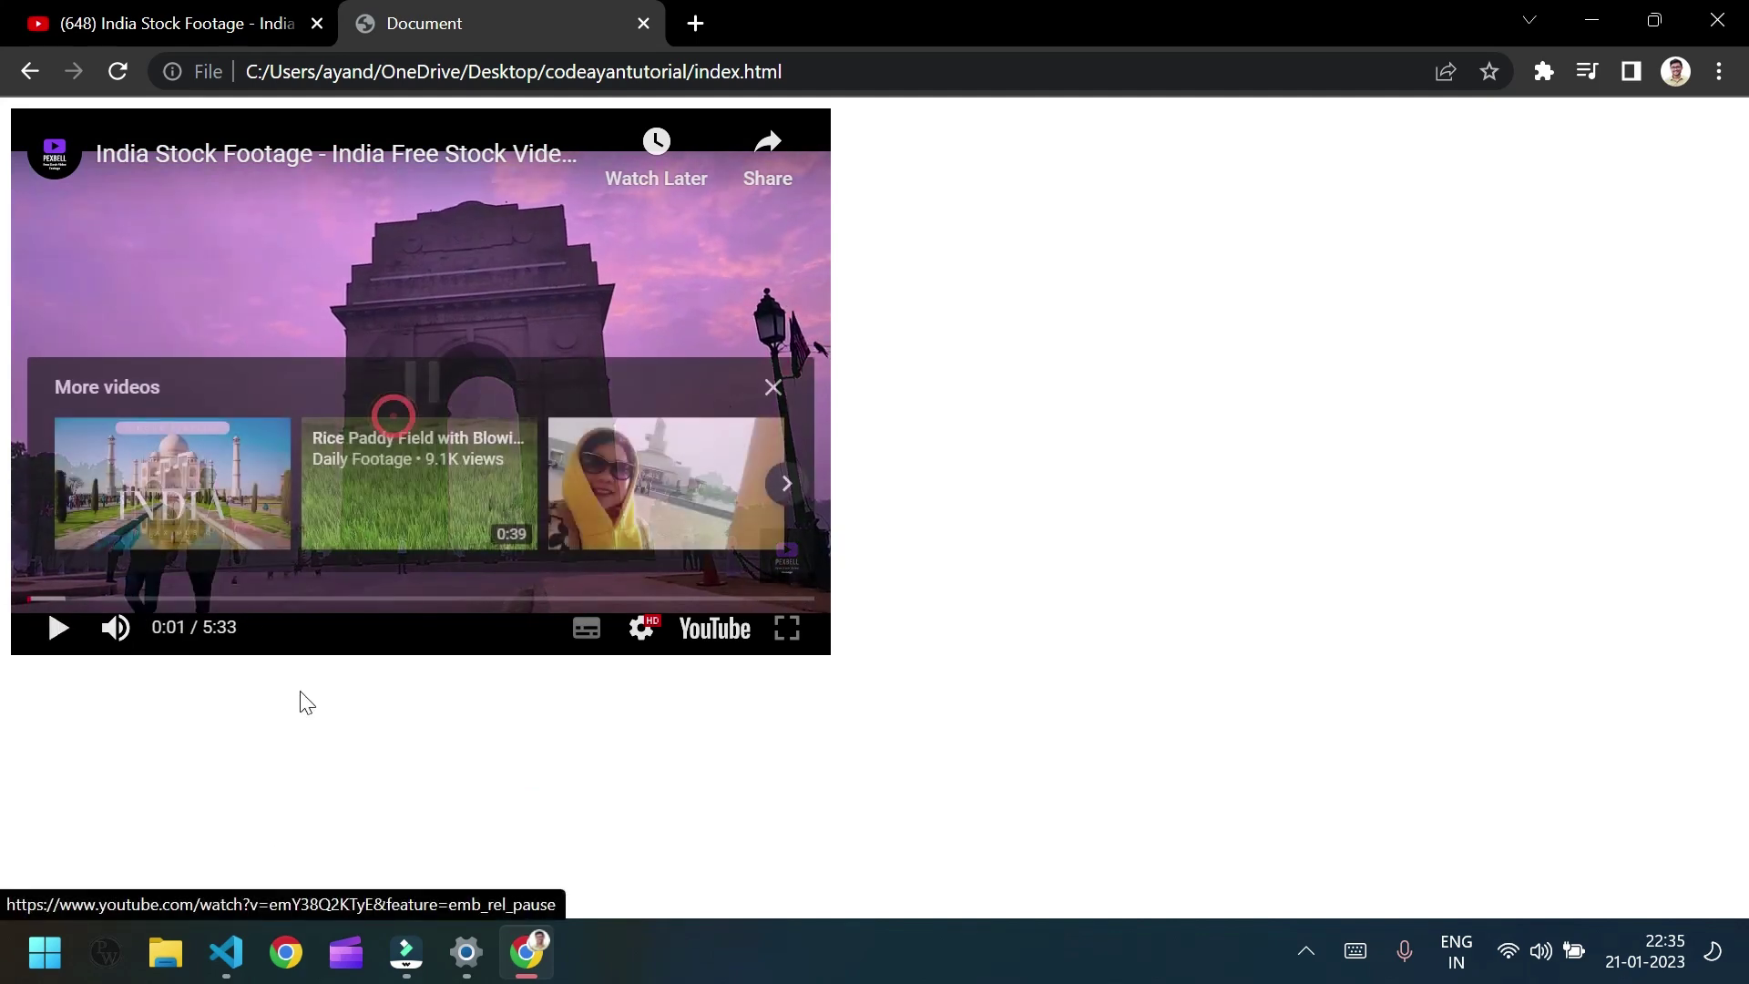
left_click(230, 953)
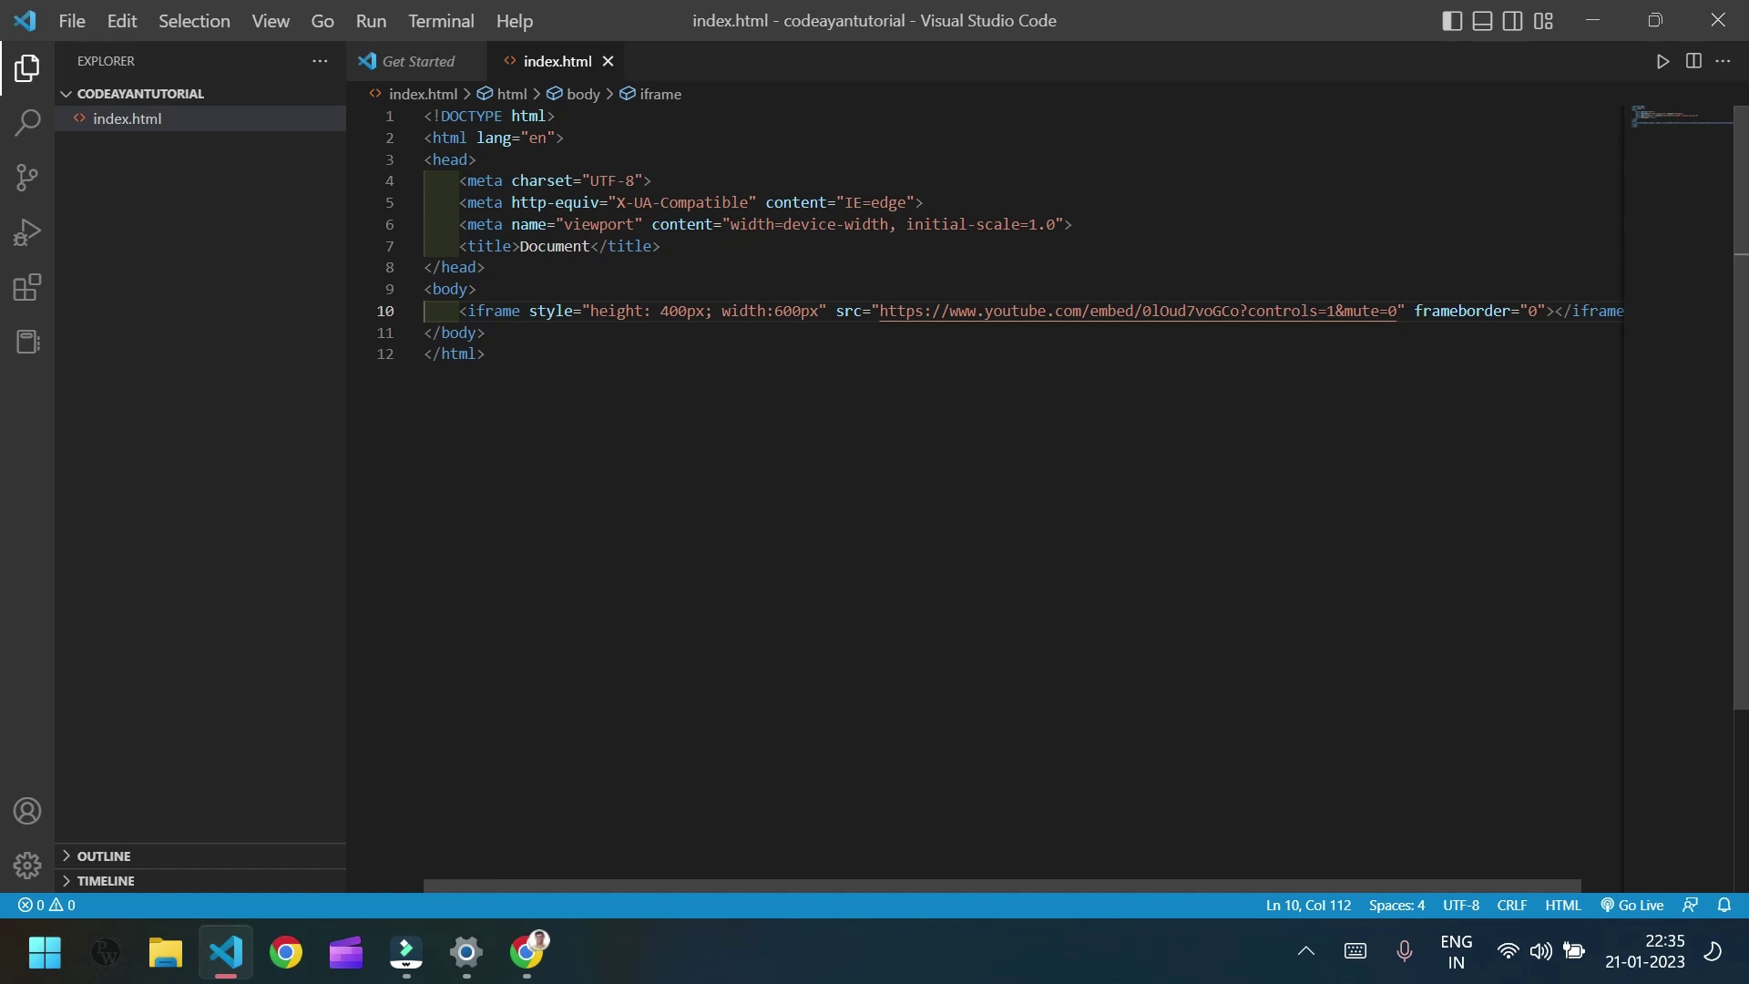
left_click(536, 310)
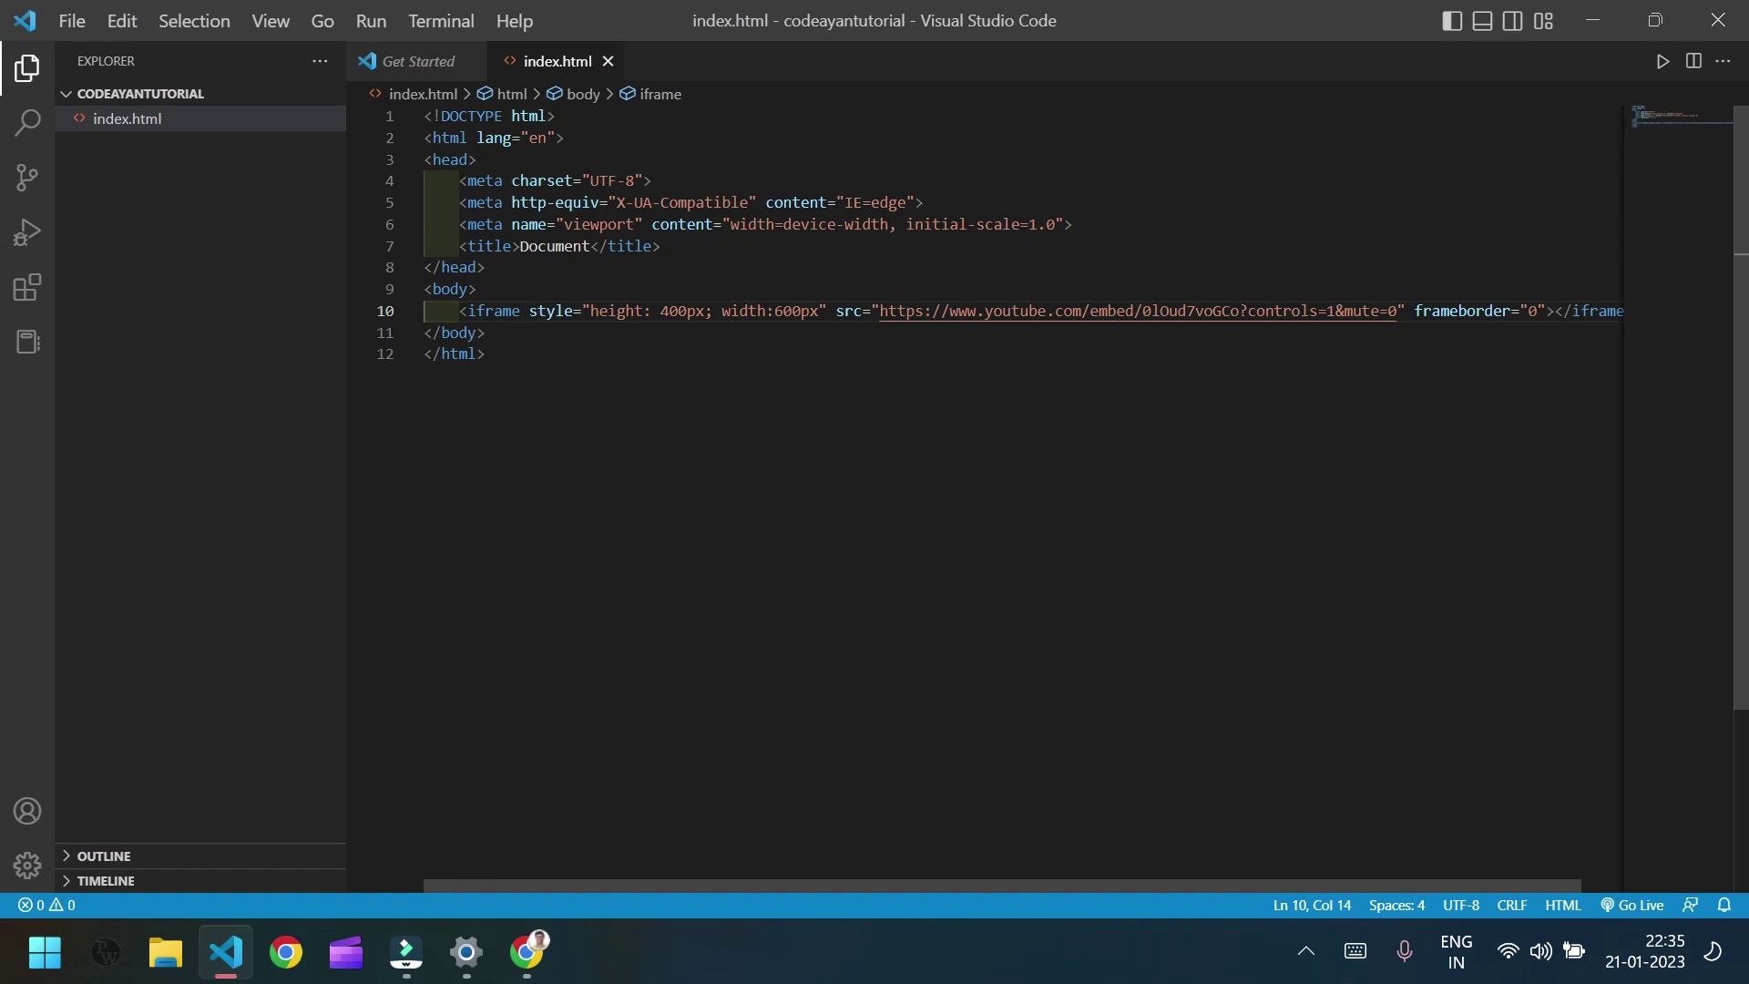